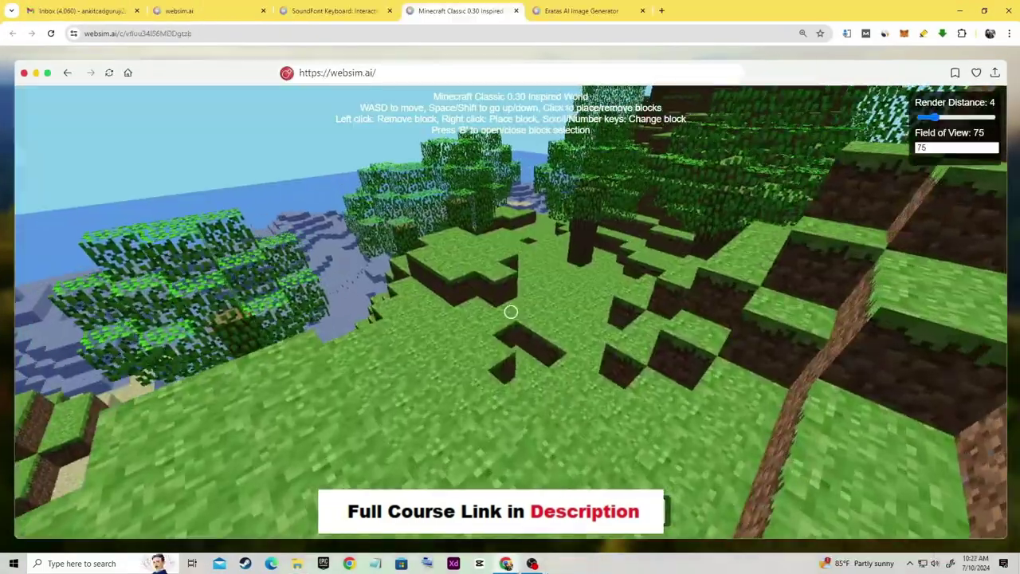
key(shift)
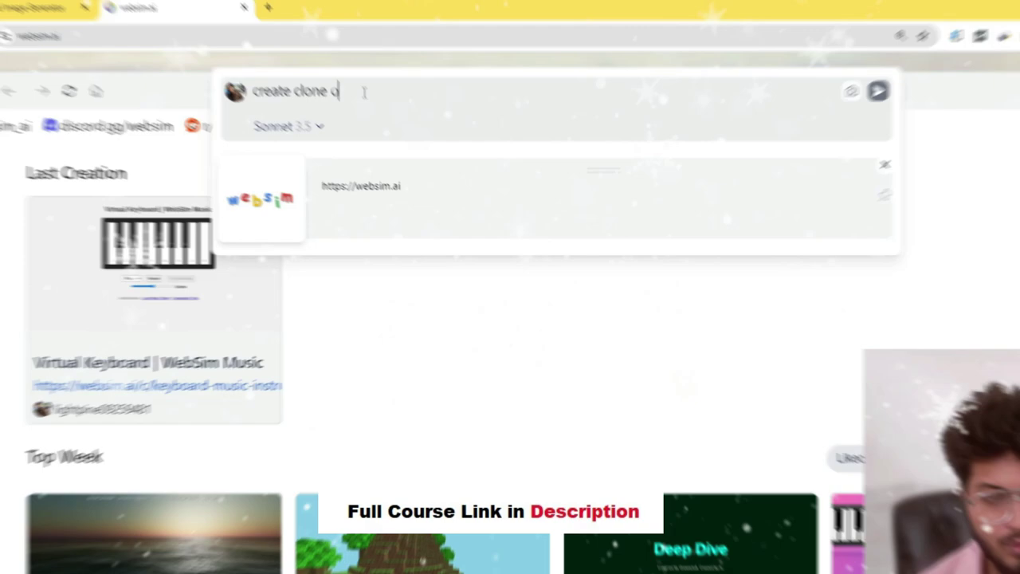
- Continue the site creation prompt so that it reads "create clone of mi"
text(f mif)
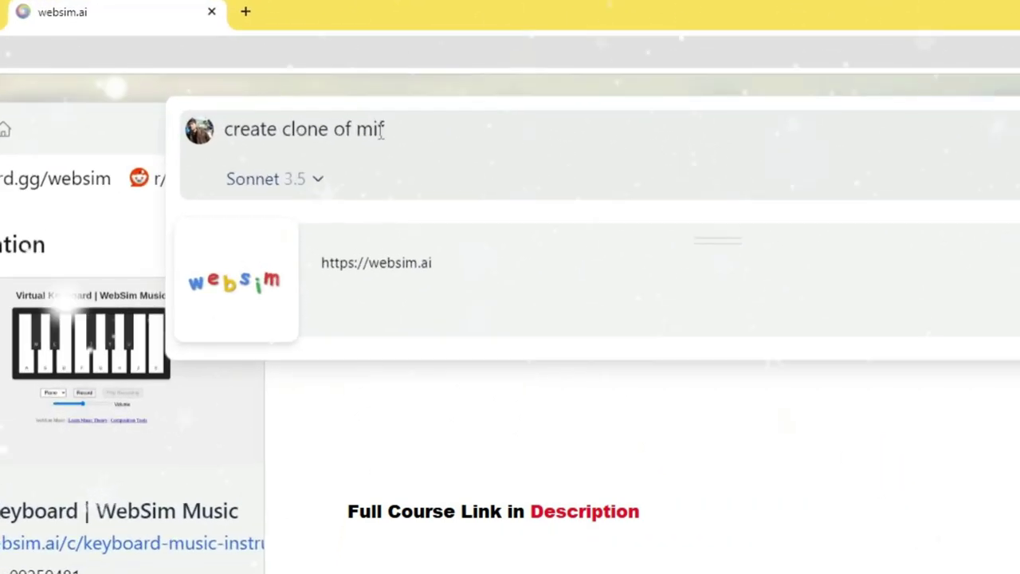
key(BackSpace)
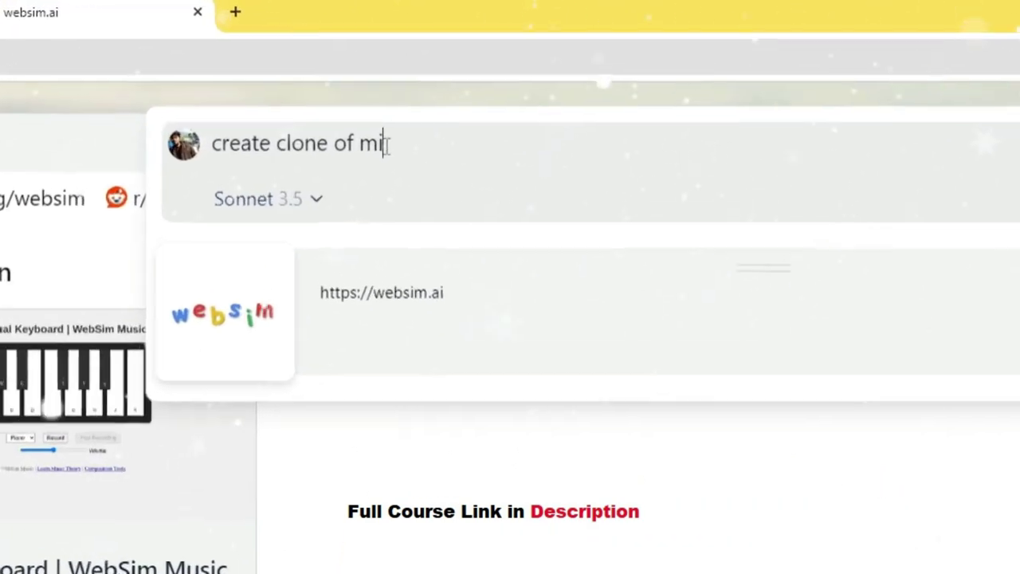
- Generate images from the prompt "create world war image" and look through the resulting pictures
text(d war image)
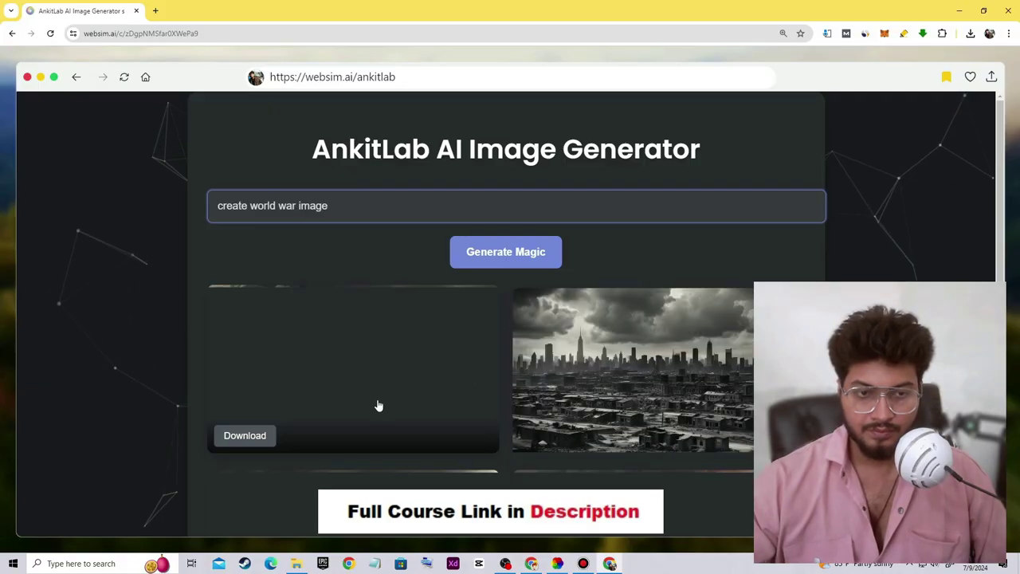
scroll(382, 400, down, 3)
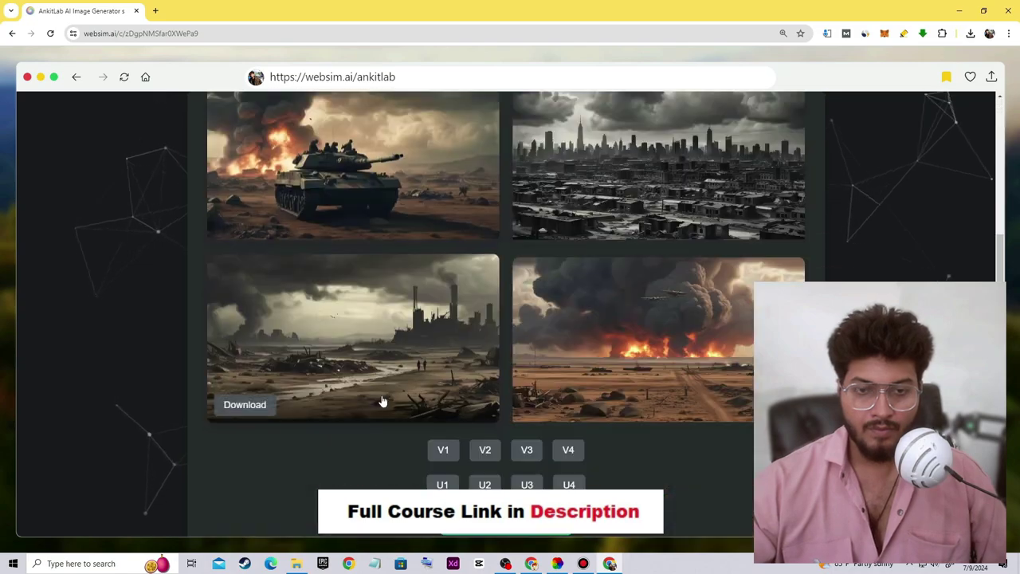
scroll(382, 401, up, 5)
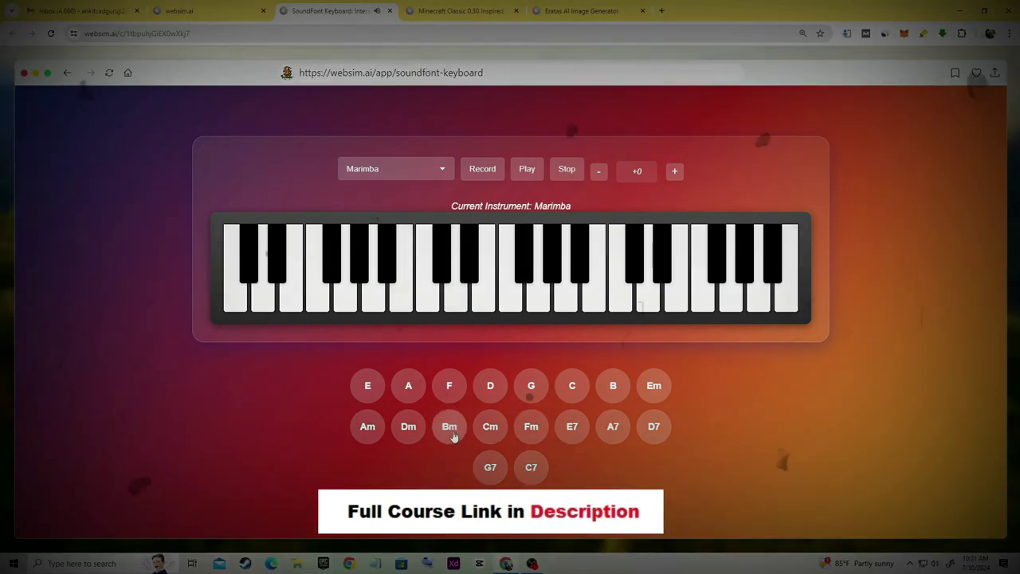
- Play the Fm, E7, A7 and D chords on the sound font keyboard with the Marimba instrument
click(536, 429)
click(575, 434)
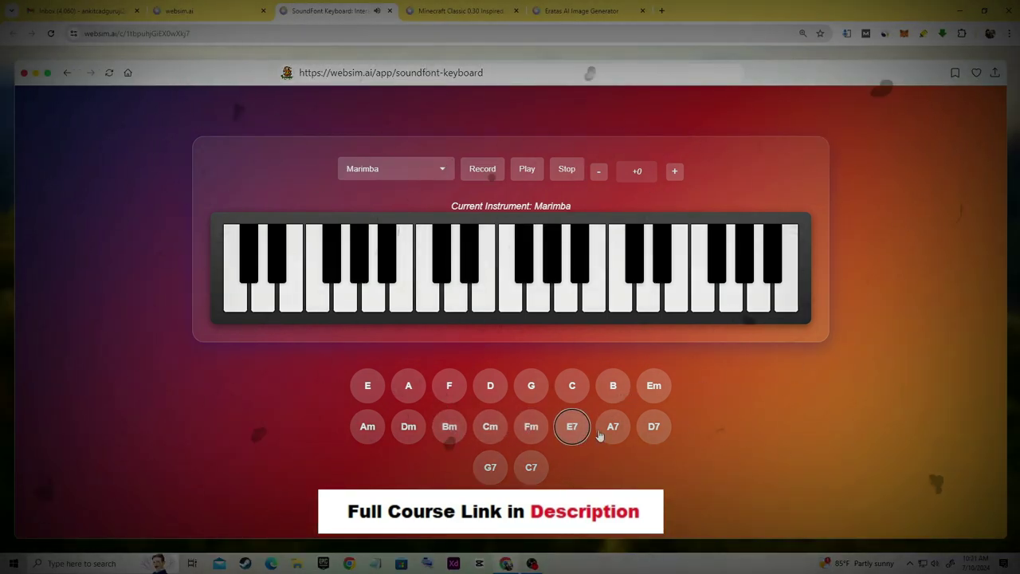
click(611, 431)
click(490, 382)
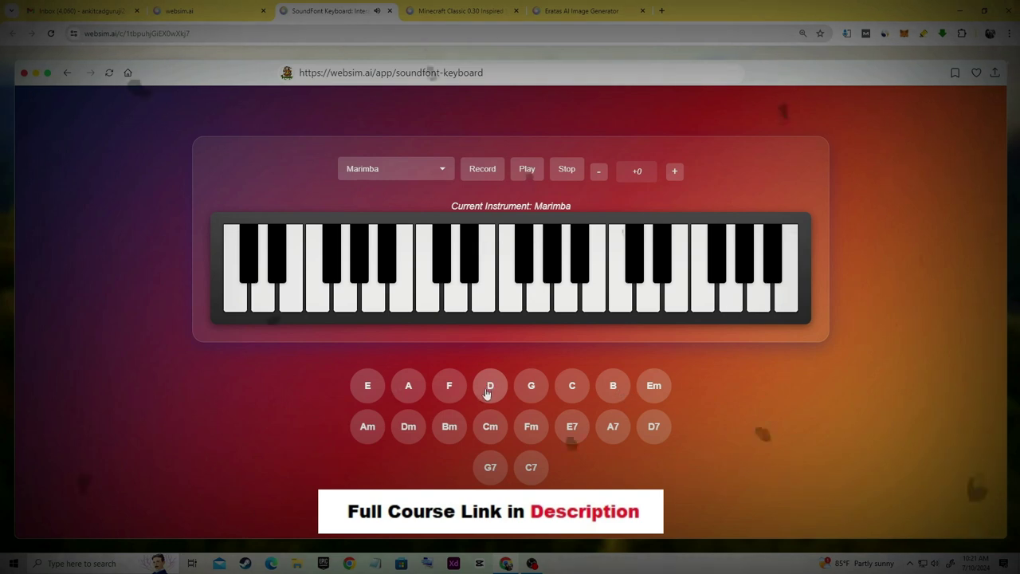
- Switch the keyboard's instrument to Electric Piano 2 and play the Fm and A7 chords
click(423, 167)
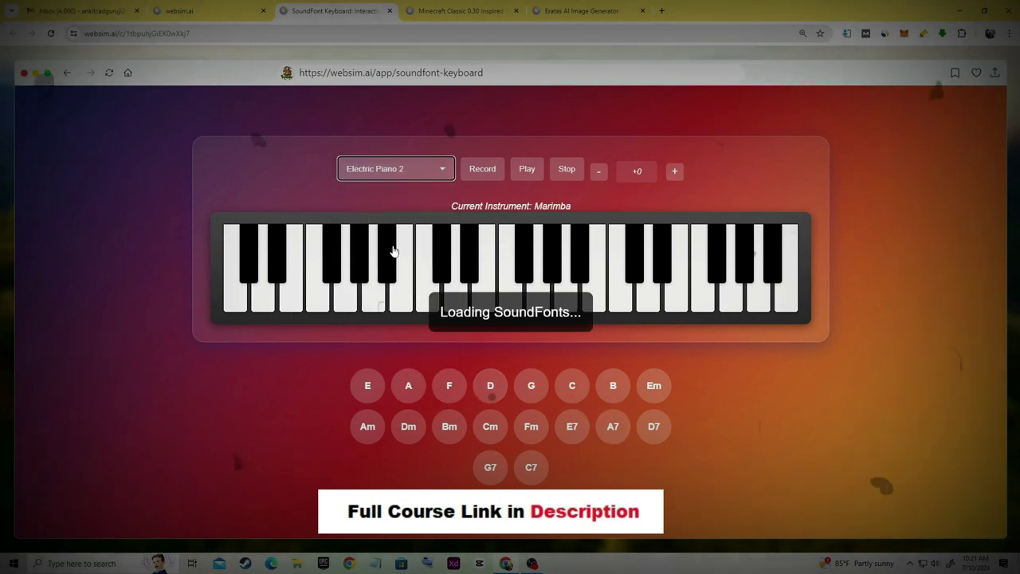
click(385, 247)
click(535, 434)
click(610, 431)
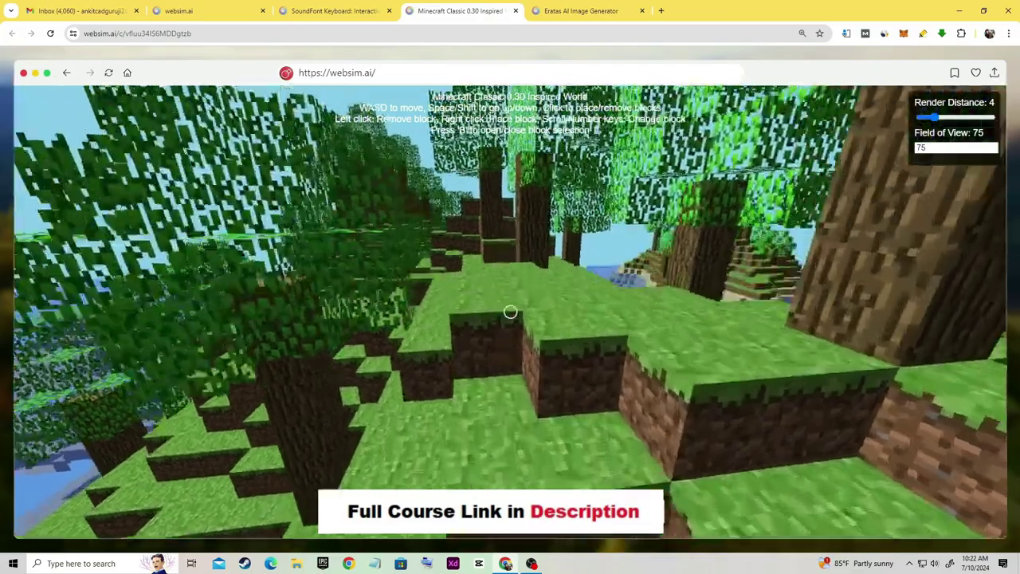
- Walk forward through the trees and across the grassy hill in the Minecraft-style world
key(w)
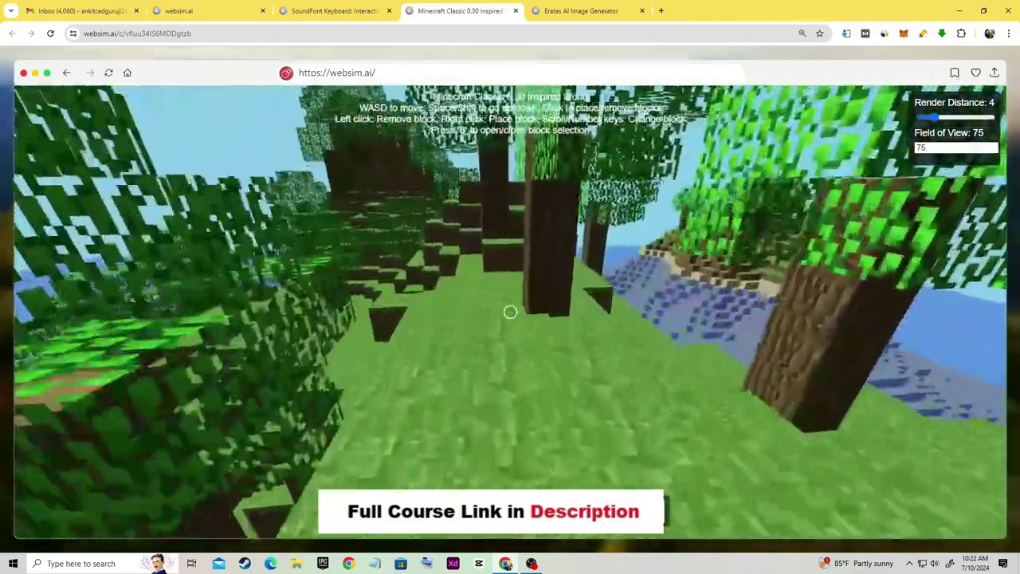
key(w)
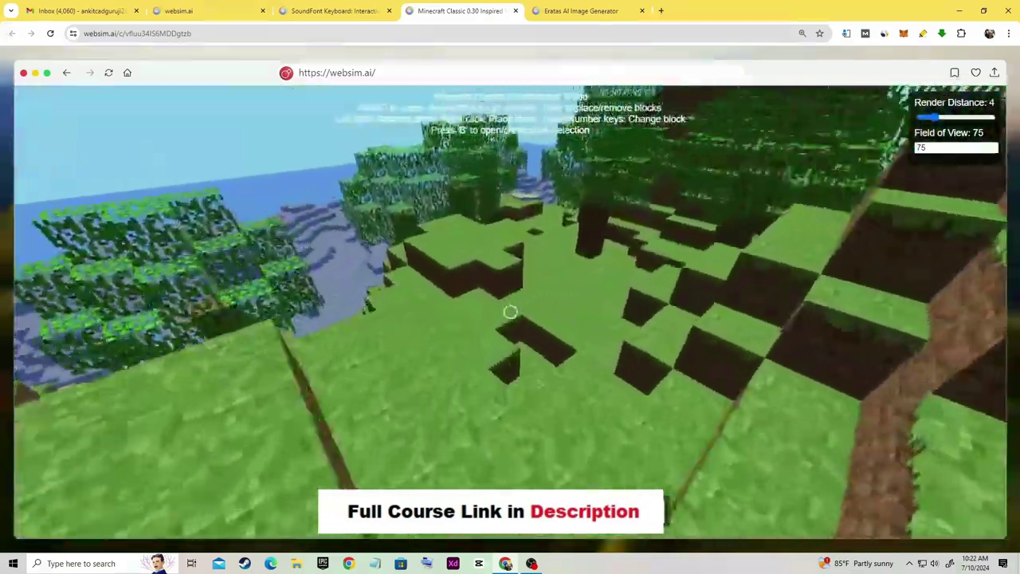
key(w)
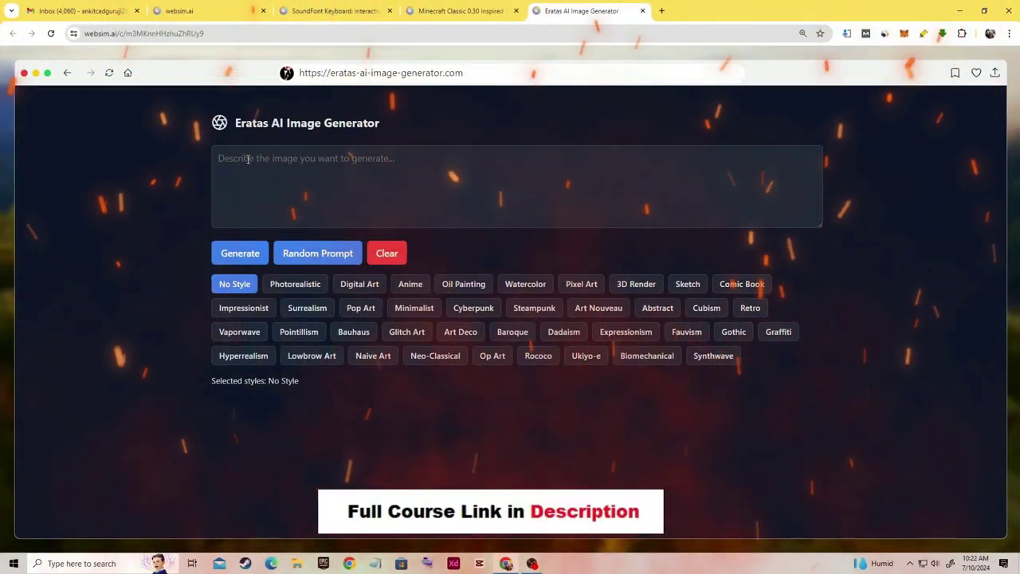
- Enter "goku" as the image description in the Eratas AI Image Generator
click(248, 159)
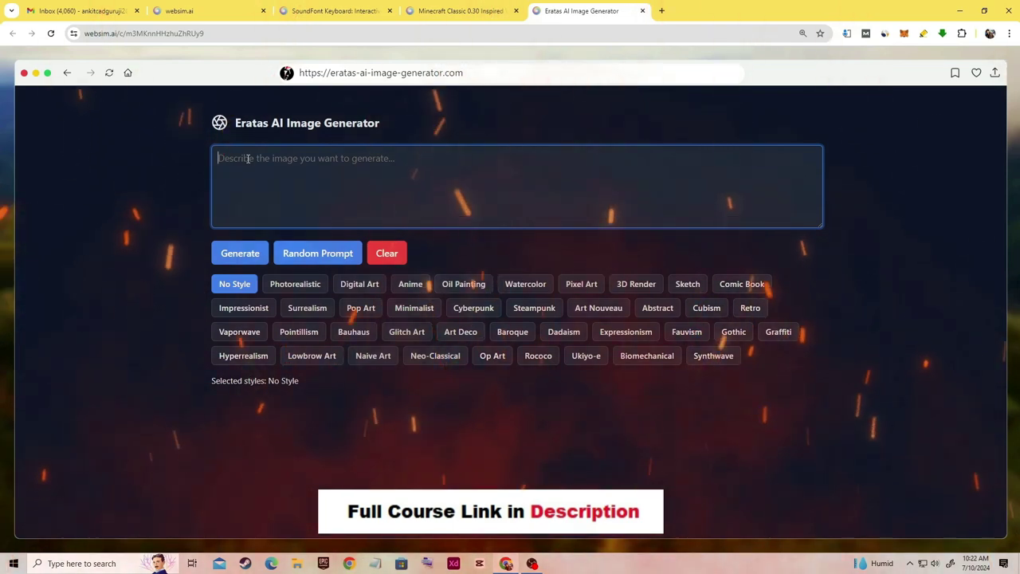
text(goku)
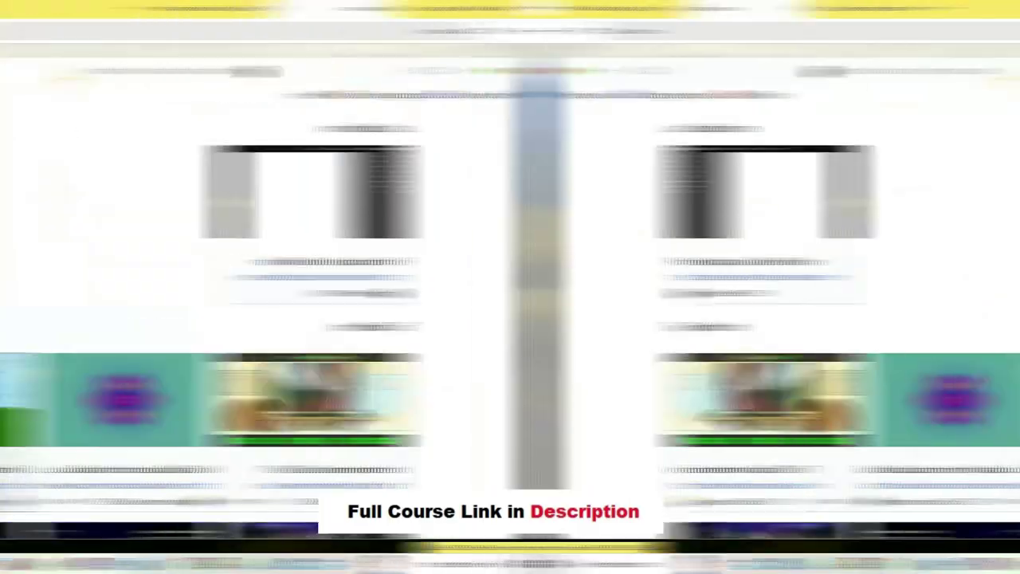
- Browse the gallery of community creations on the websim.ai home page
scroll(523, 394, down, 4)
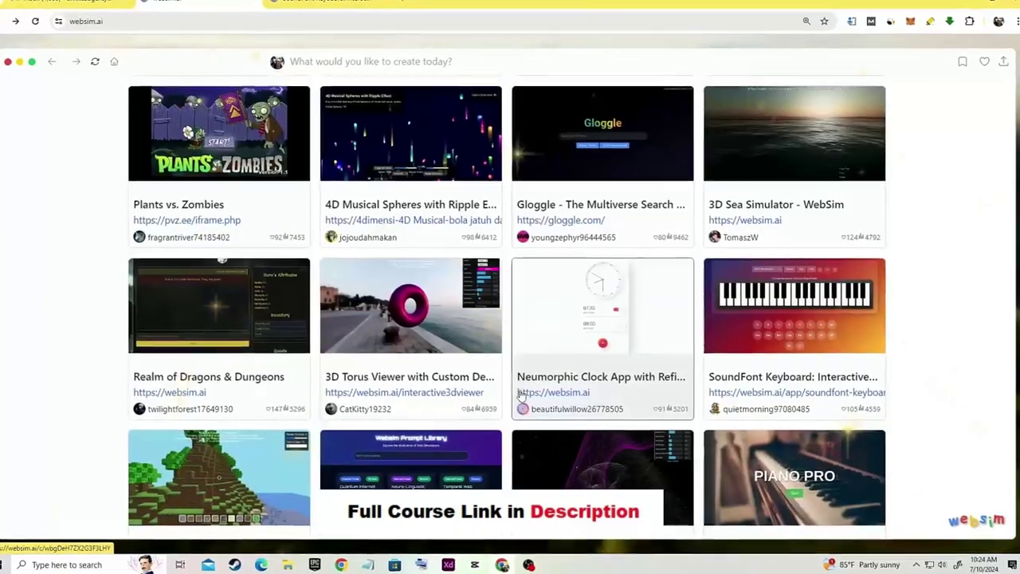
scroll(522, 394, down, 8)
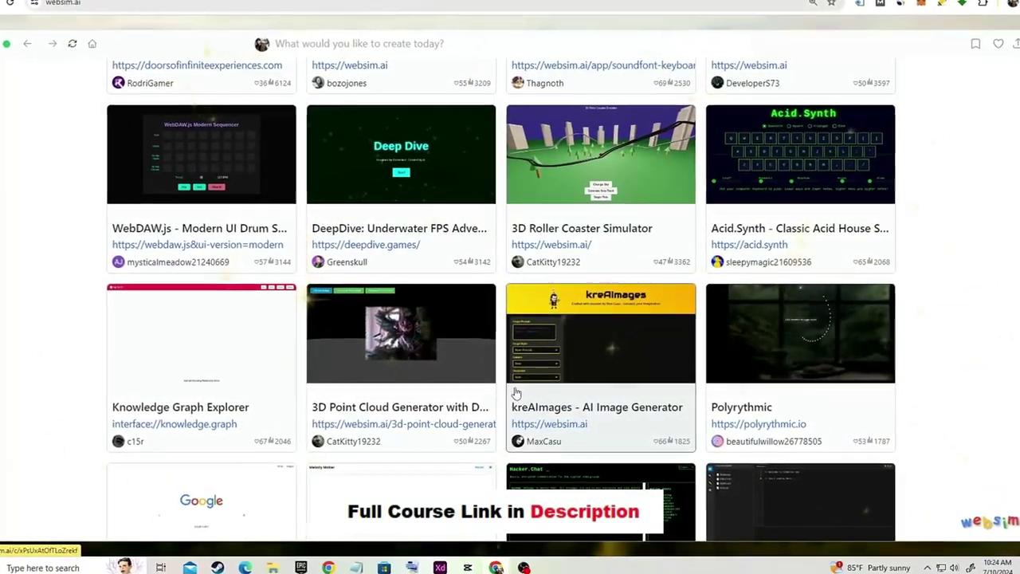
scroll(516, 393, down, 2)
scroll(515, 393, down, 2)
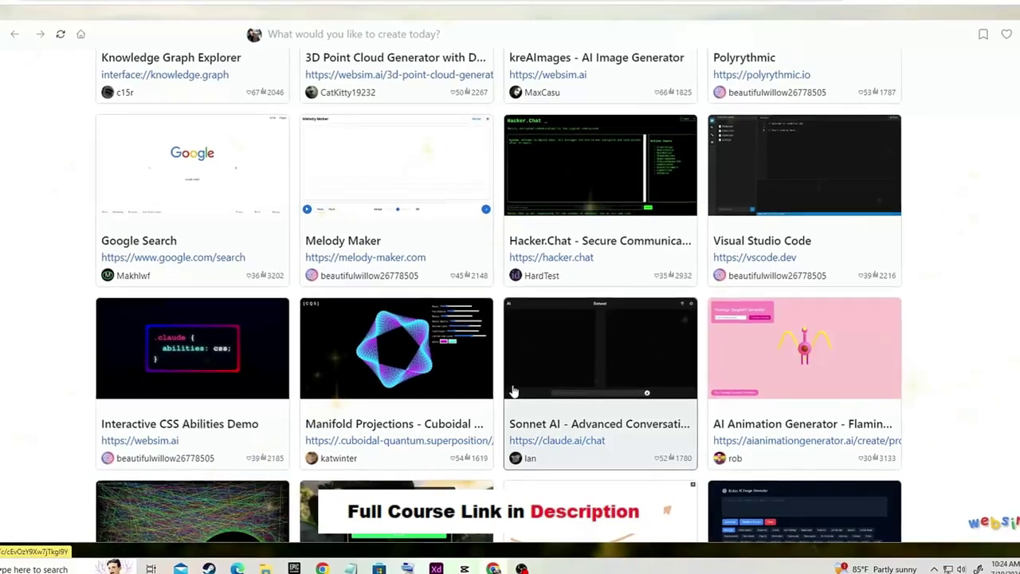
scroll(513, 391, up, 4)
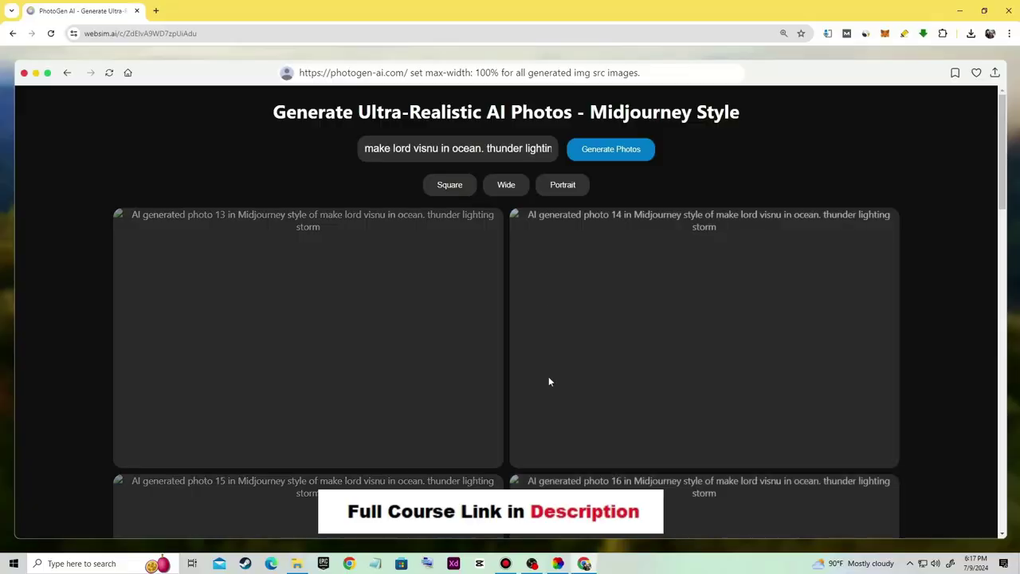
- Look through the generated Midjourney-style photos of Lord Vishnu in a stormy ocean
scroll(544, 376, down, 2)
scroll(545, 376, up, 2)
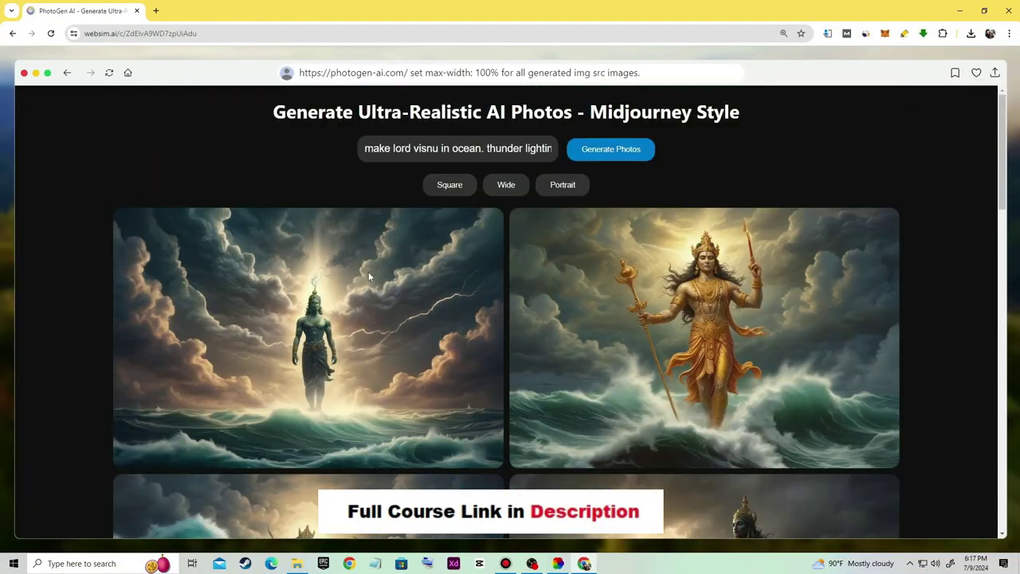
scroll(475, 246, down, 20)
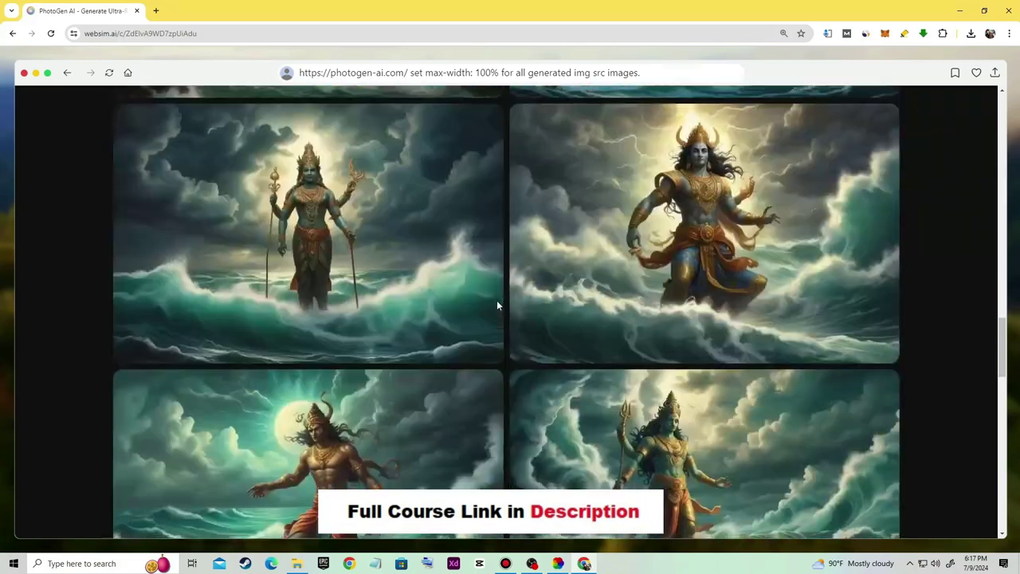
right_click(227, 332)
scroll(390, 338, down, 15)
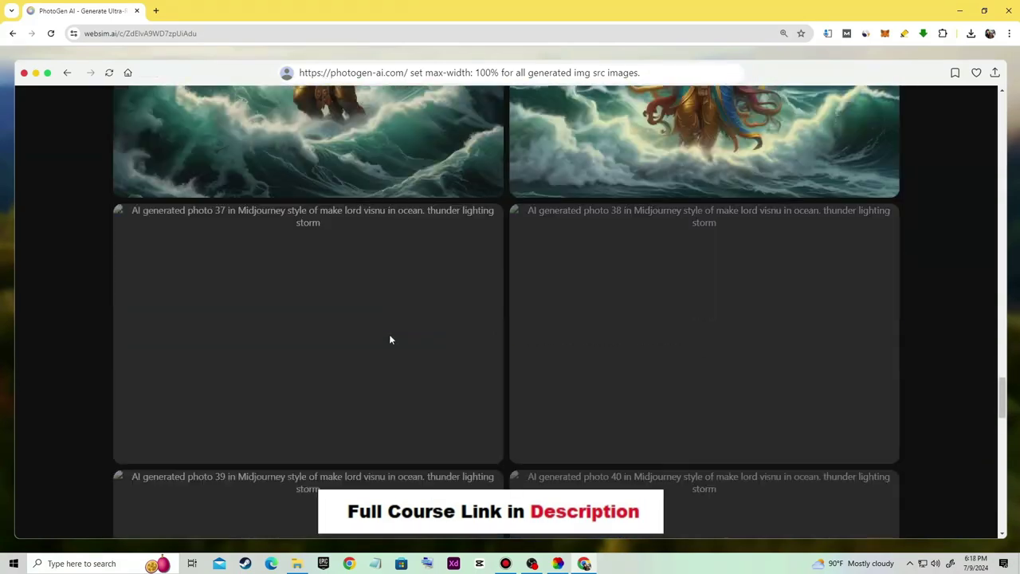
drag(1002, 415, 1001, 92)
click(463, 74)
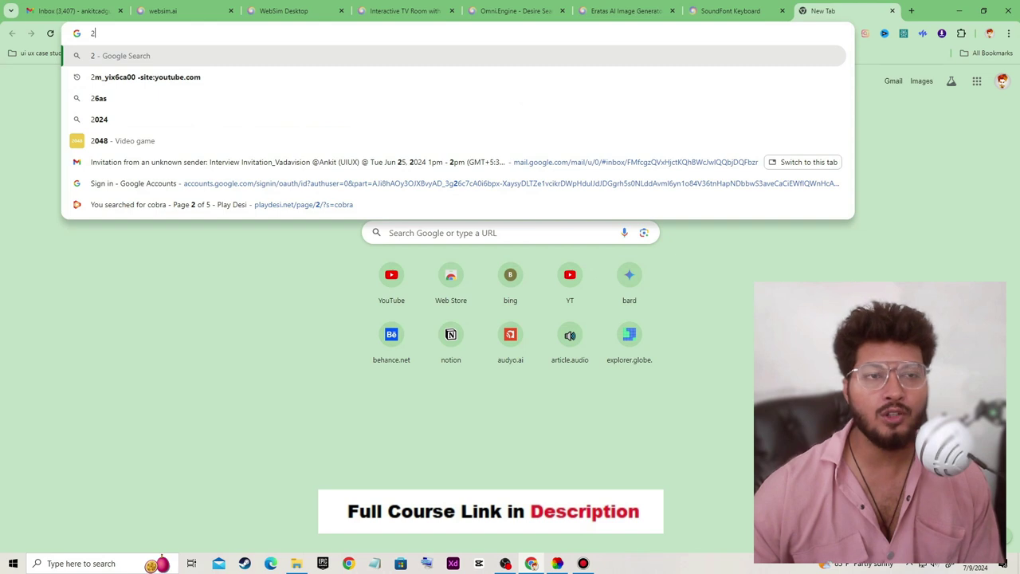
- Search the web for "websim ai" and open the websim.ai result
click(267, 101)
click(99, 37)
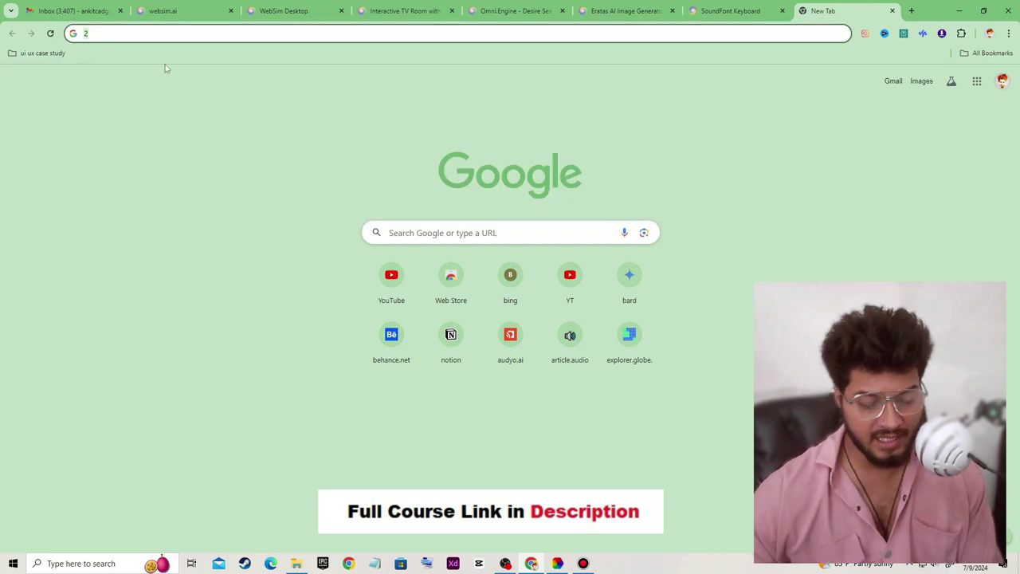
text(web)
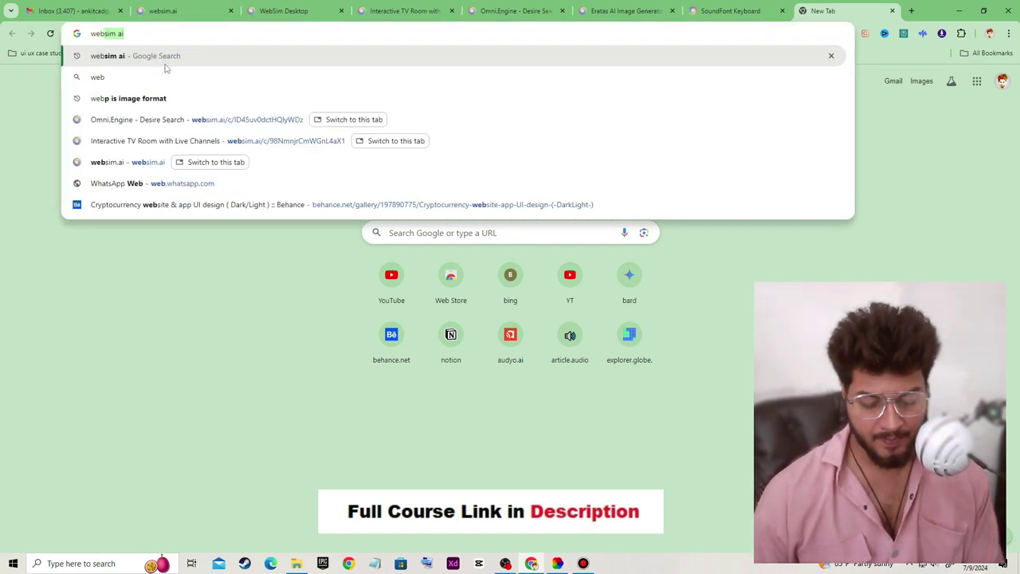
text(sim)
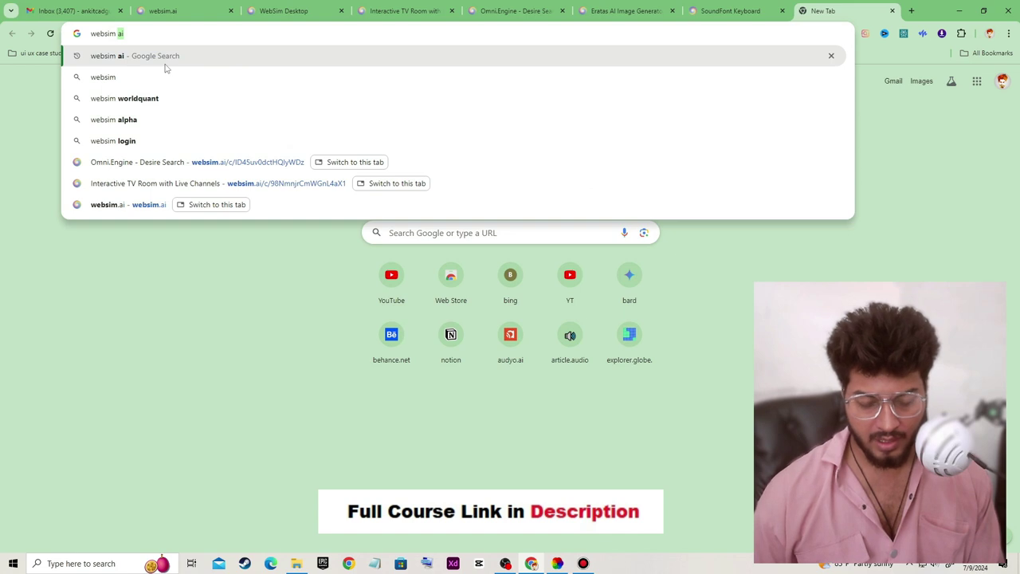
key(Return)
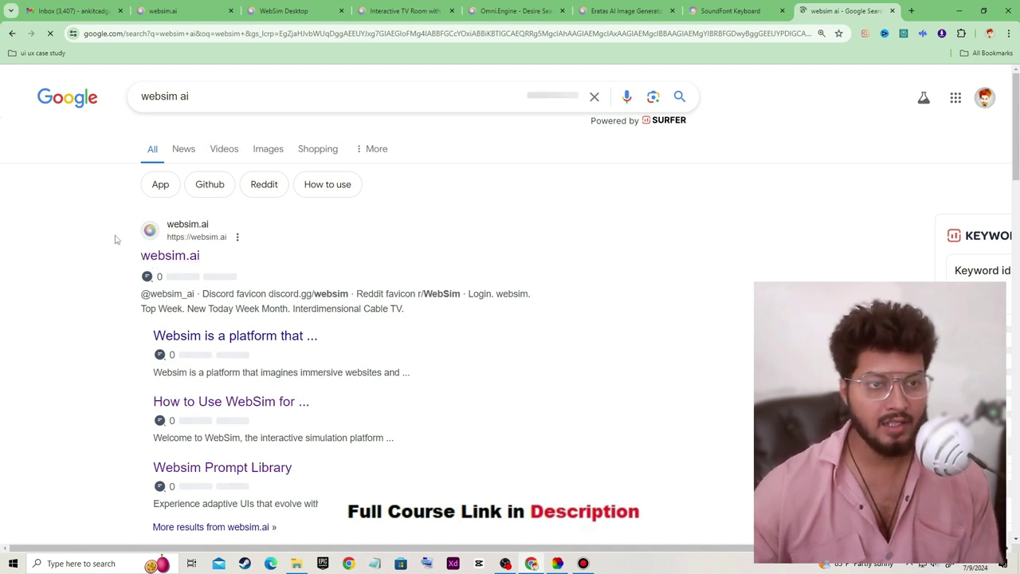
drag(114, 231, 247, 277)
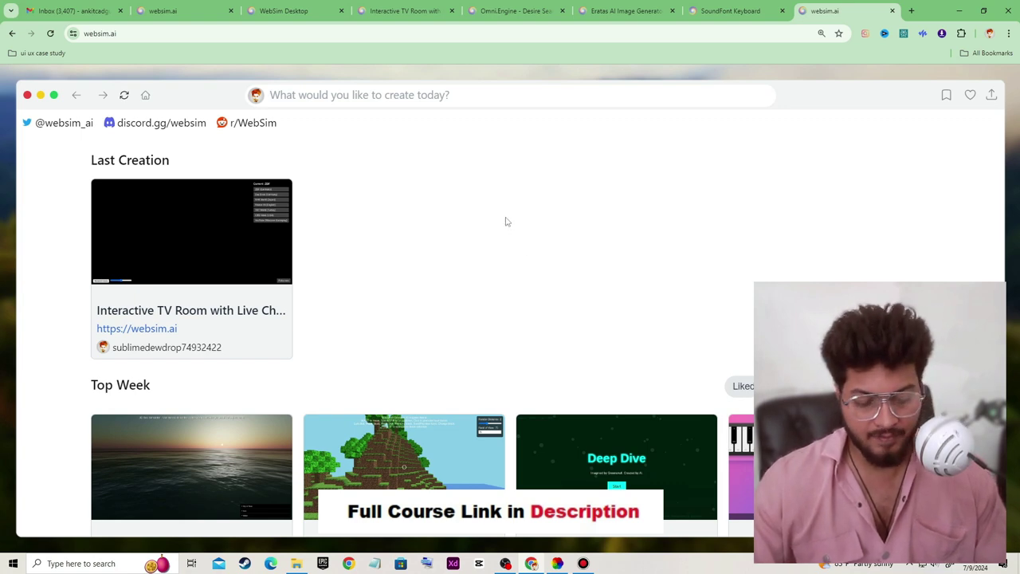
- Frame the creation prompt bar with a red annotation rectangle and clear the markup
key(ctrl+shift+p)
mouse_move(230, 64)
mouse_down()
mouse_move(535, 157)
mouse_move(790, 133)
mouse_up()
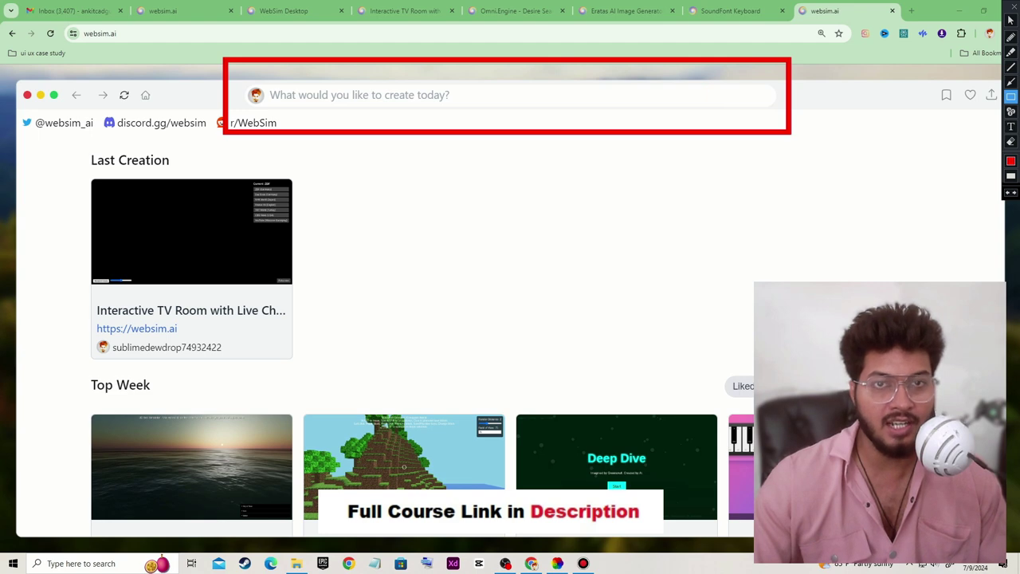
key(Escape)
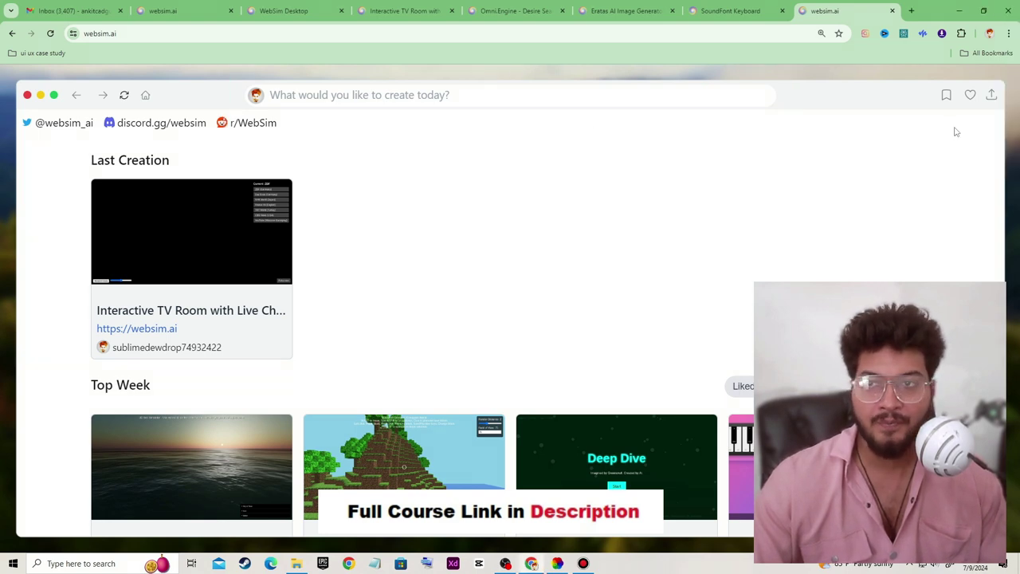
- Frame the bookmark, like and share controls with one red annotation rectangle and clear the markup
key(ctrl+shift+1)
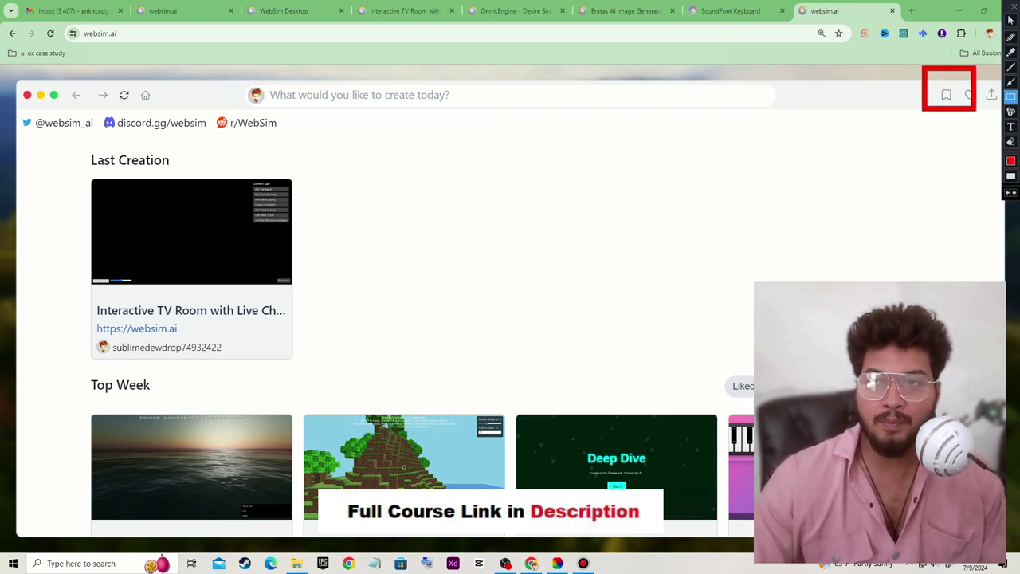
drag(975, 110, 1000, 115)
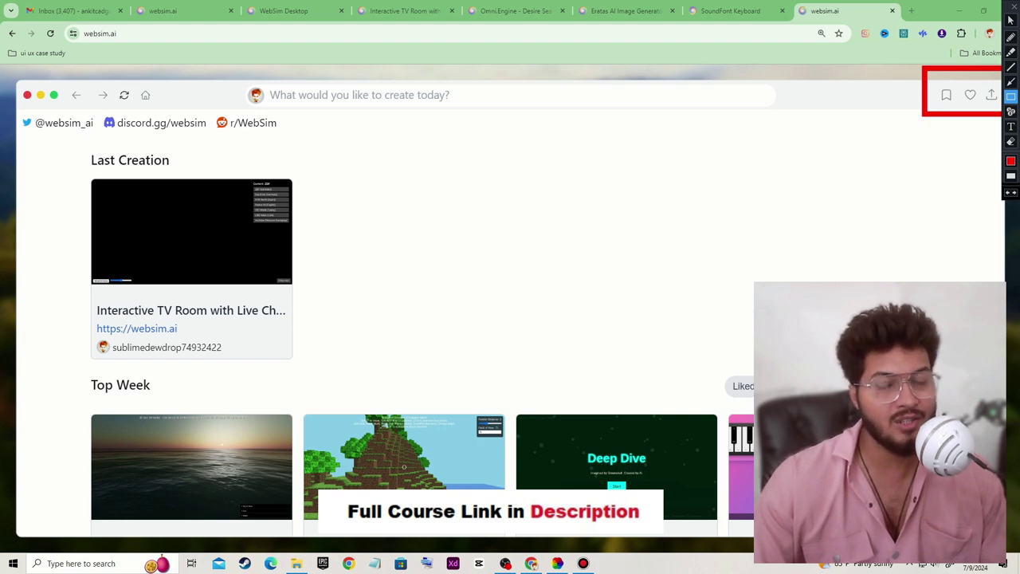
key(Escape)
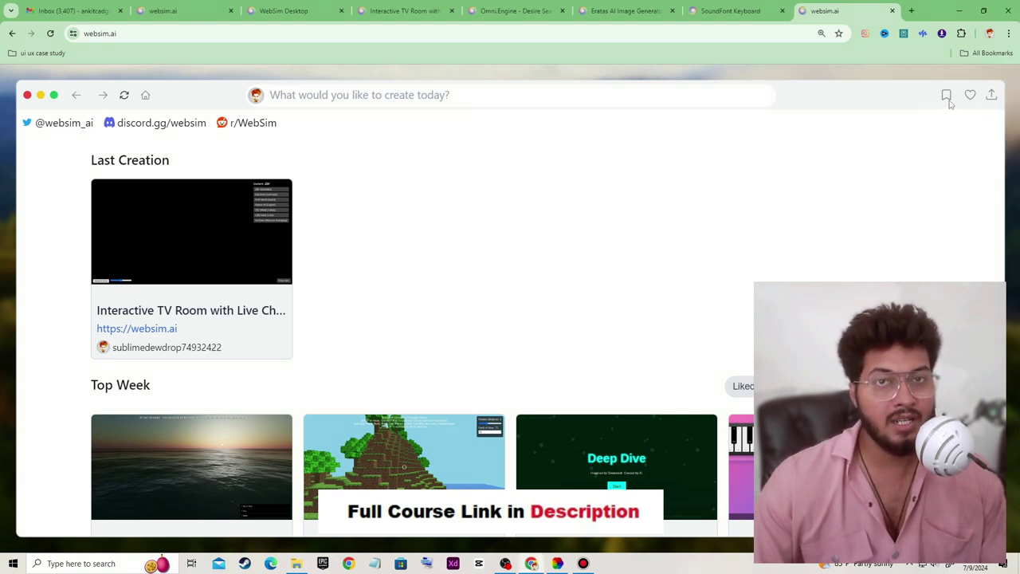
- Mark the like control and, after clearing it, the share control with red annotation rectangles
key(ctrl+shift+1)
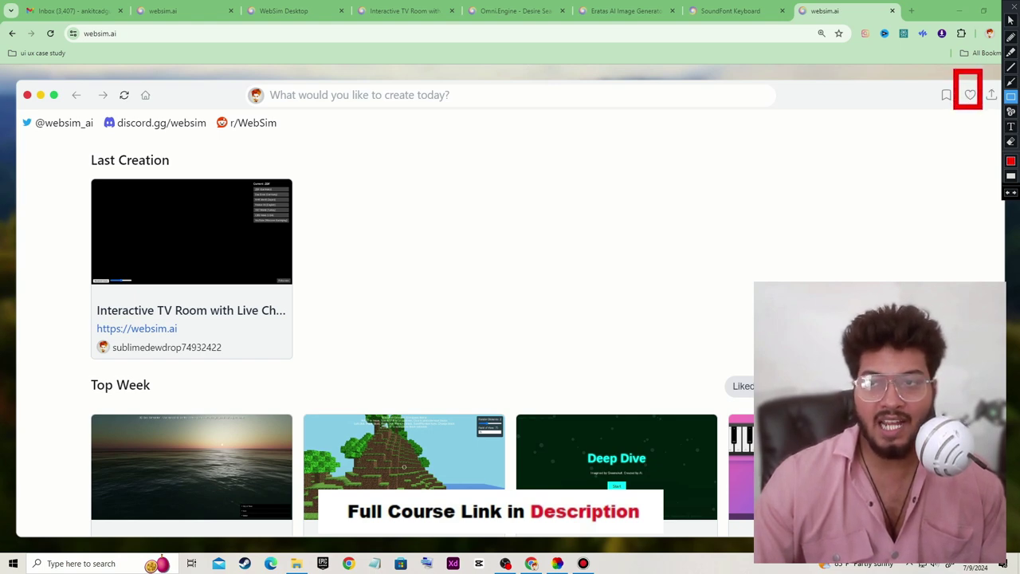
key(Escape)
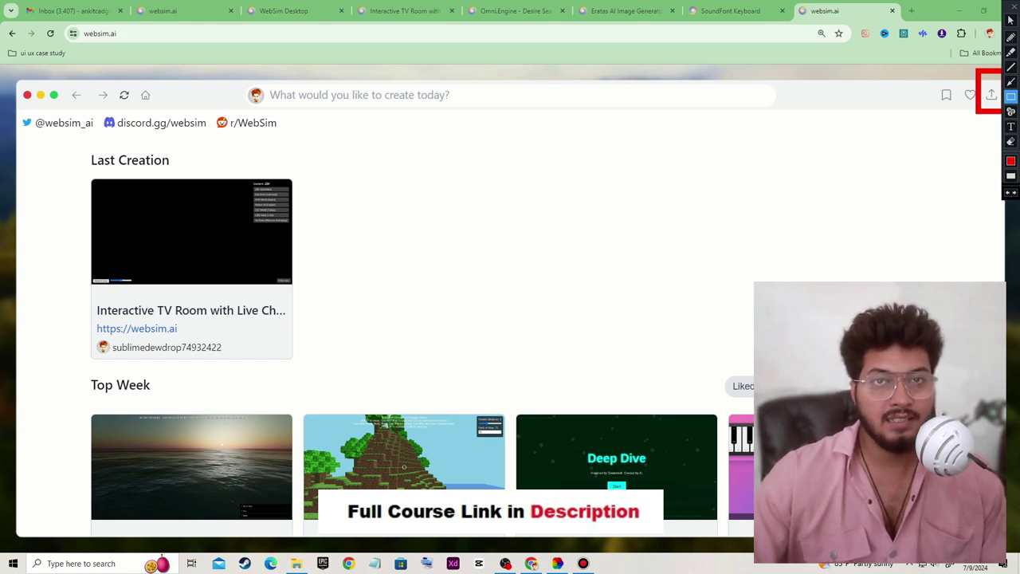
- Clear the share-control markup, frame the Last Creation section with a red annotation rectangle, and clear that markup
key(Escape)
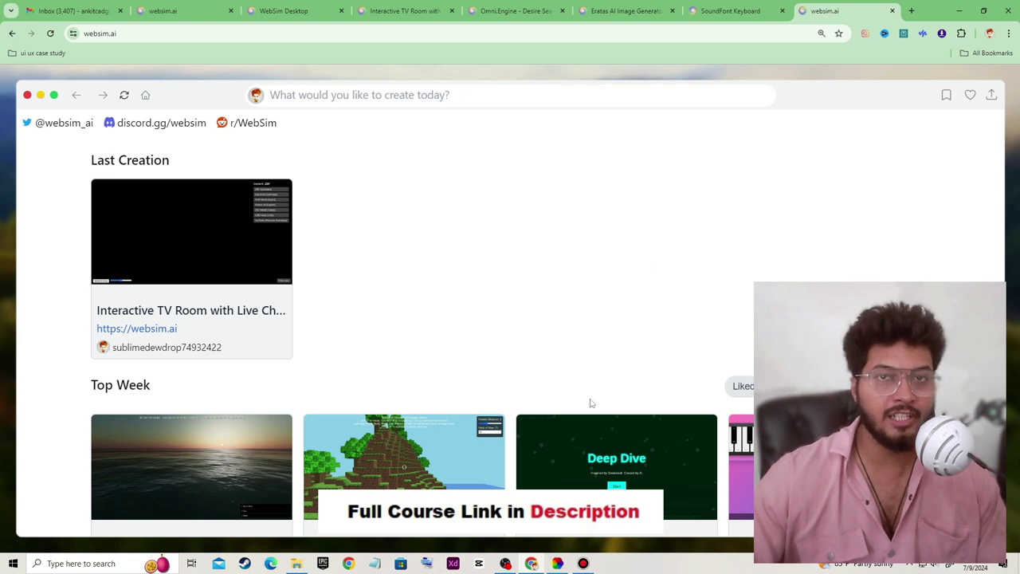
key(ctrl+shift+p)
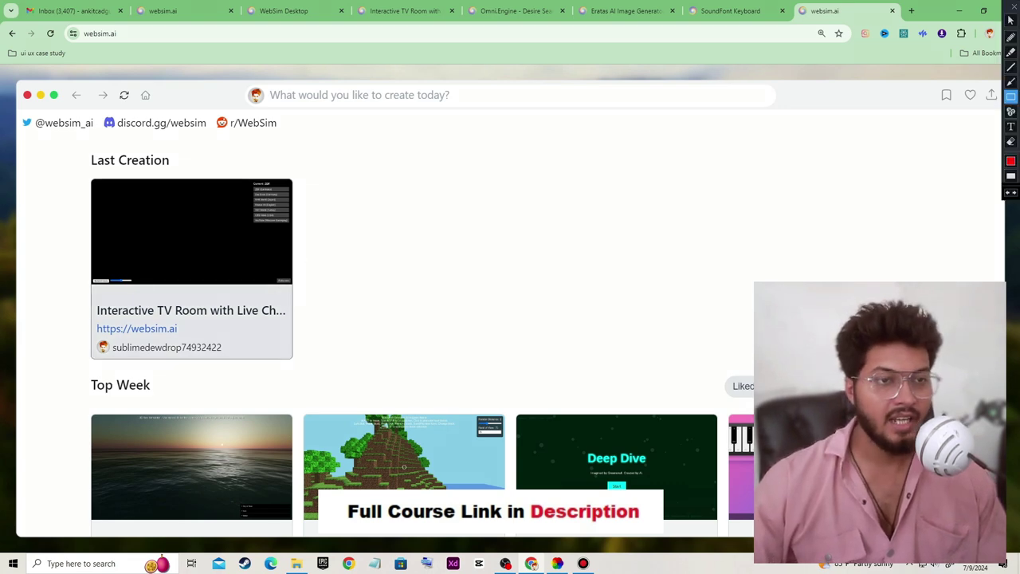
mouse_move(59, 150)
mouse_down()
mouse_move(336, 413)
mouse_move(344, 402)
mouse_up()
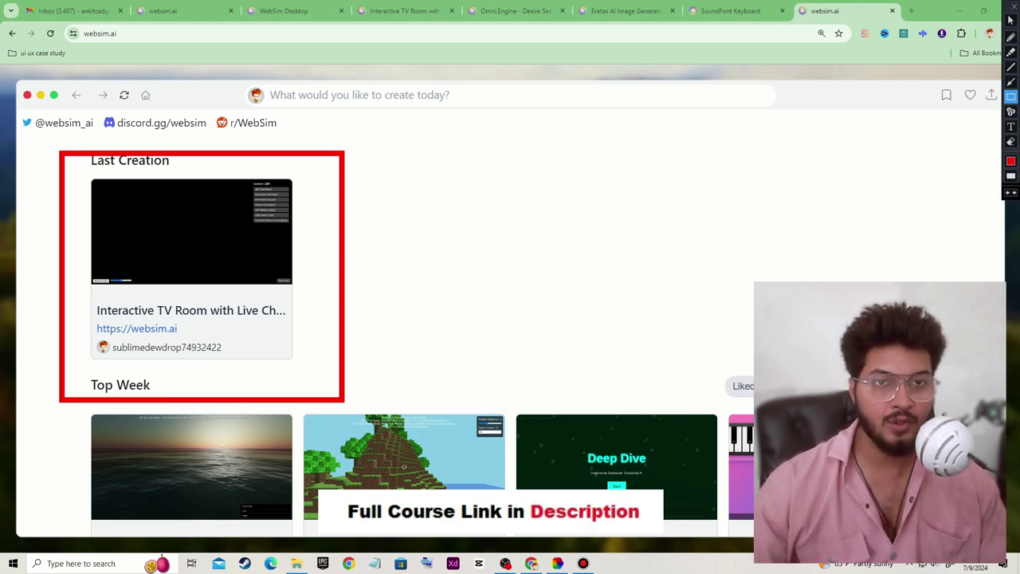
key(ctrl+shift+p)
- Browse the Top Week gallery of community apps, games and image generators, examining the project cards
scroll(438, 356, down, 3)
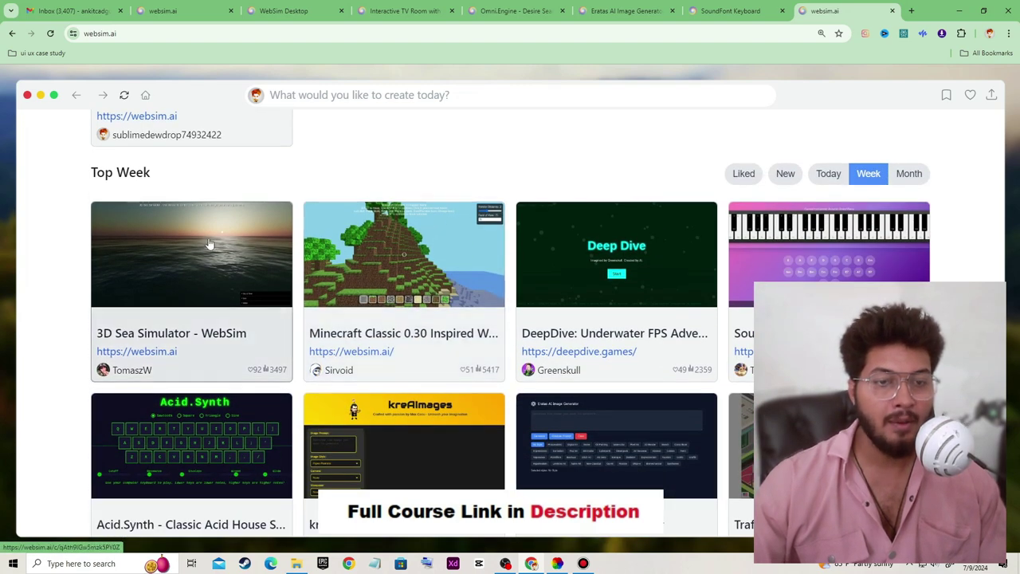
scroll(215, 243, down, 2)
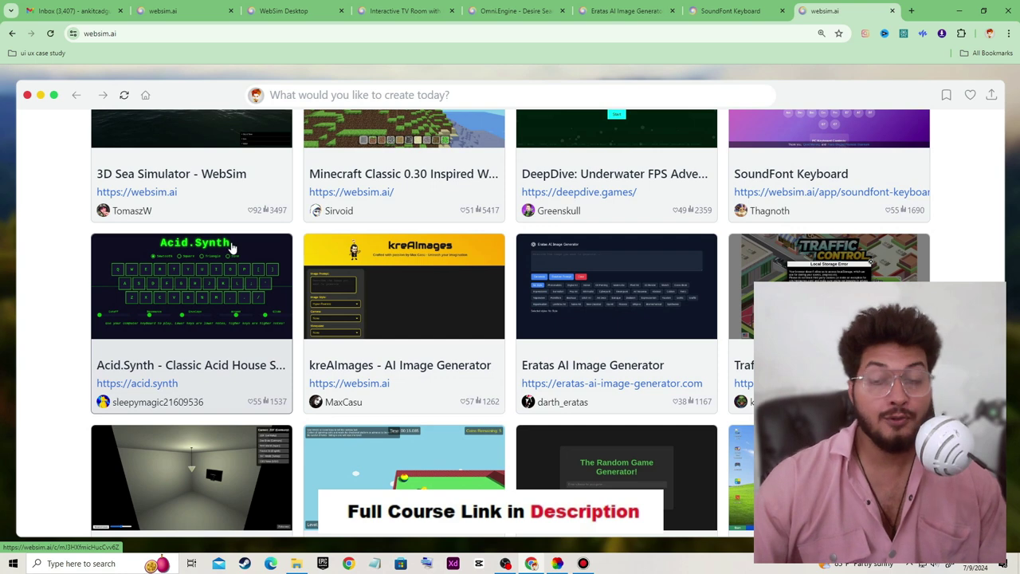
scroll(355, 255, down, 2)
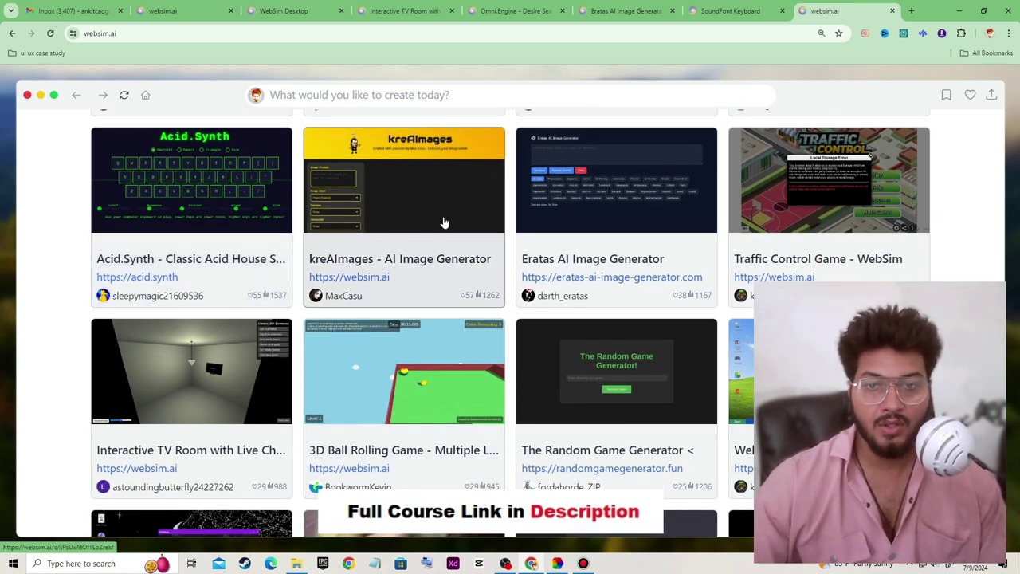
scroll(450, 220, down, 4)
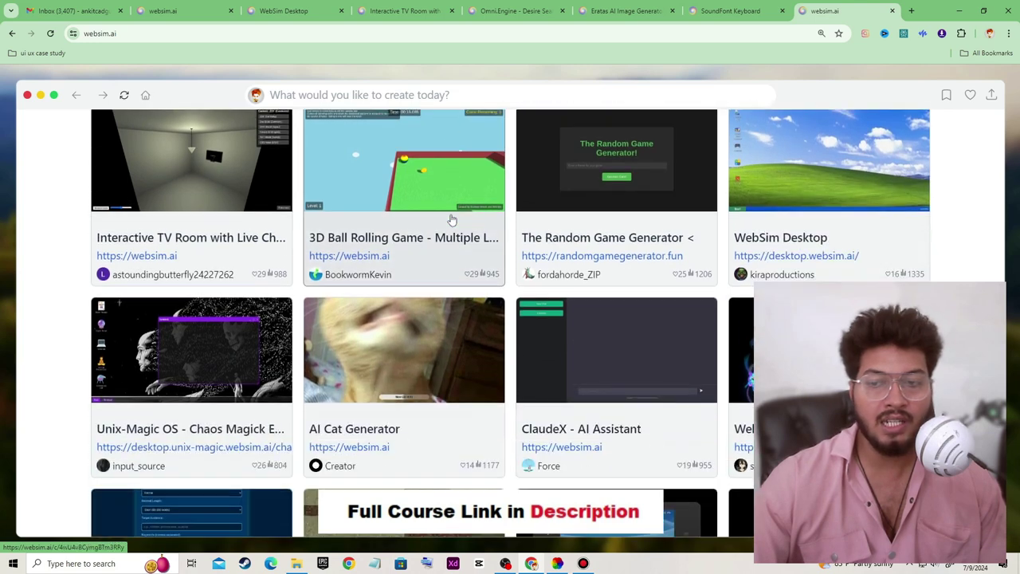
scroll(451, 220, down, 2)
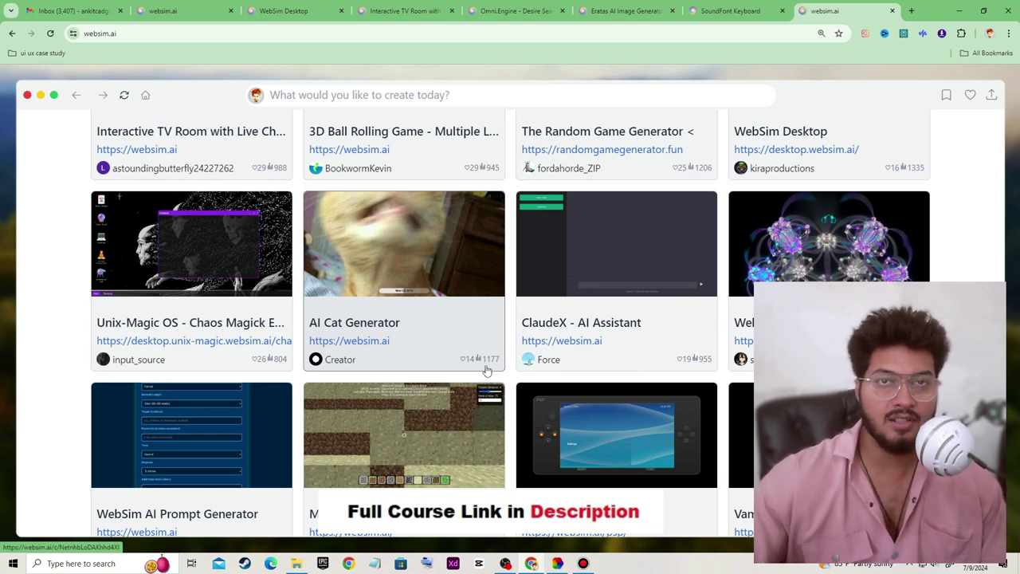
scroll(546, 245, down, 5)
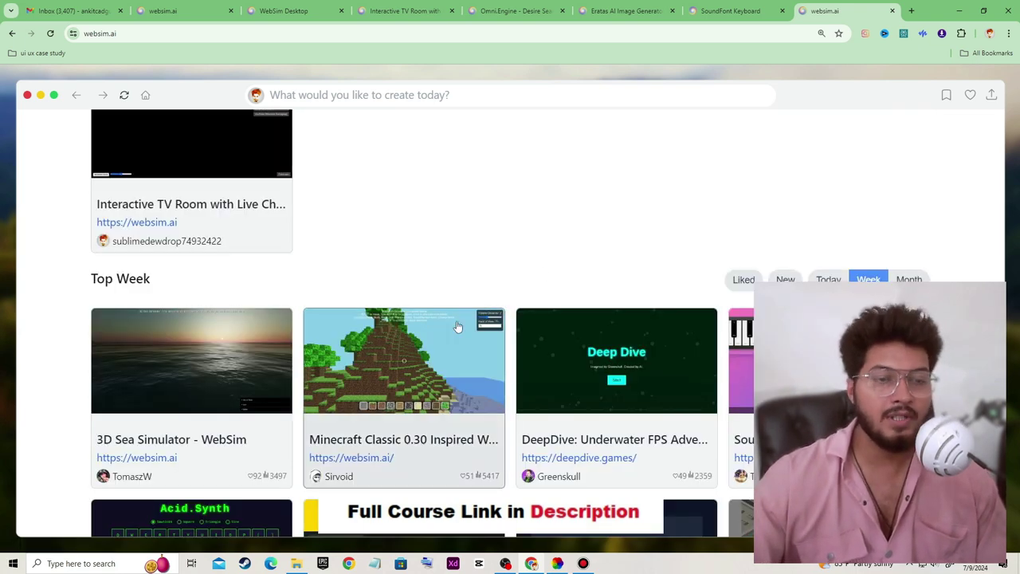
scroll(404, 343, down, 3)
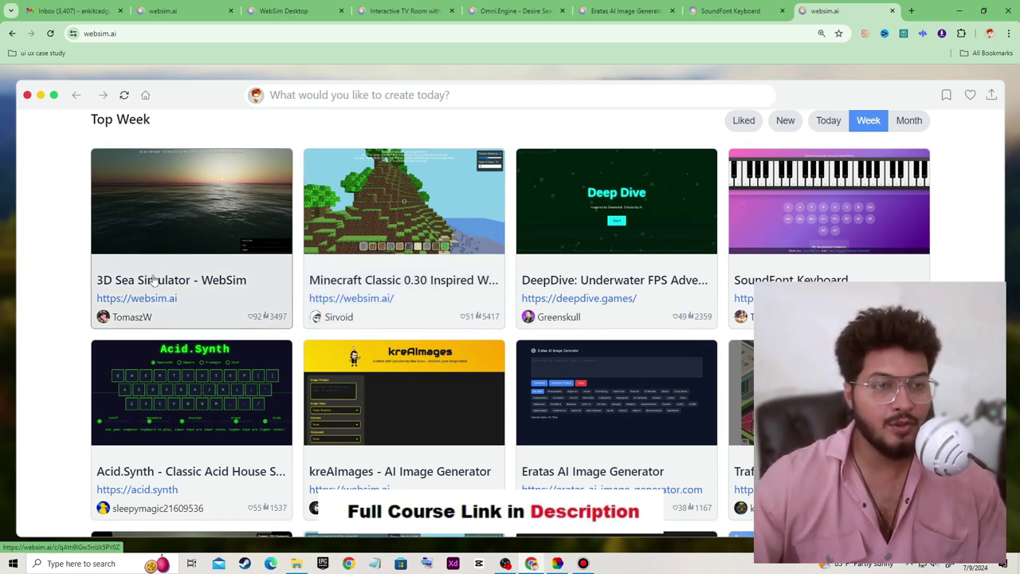
scroll(825, 239, down, 3)
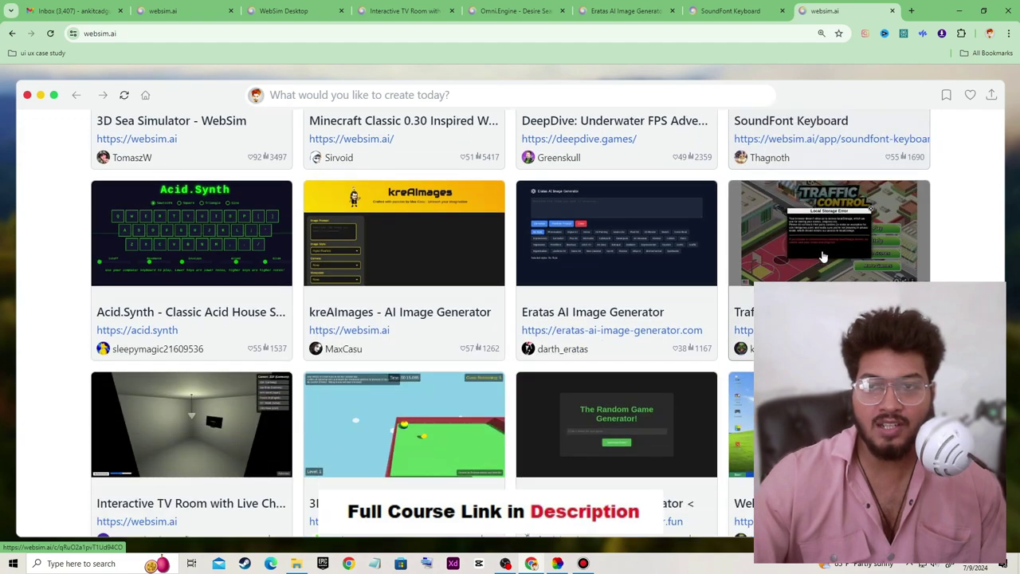
scroll(823, 202, up, 1)
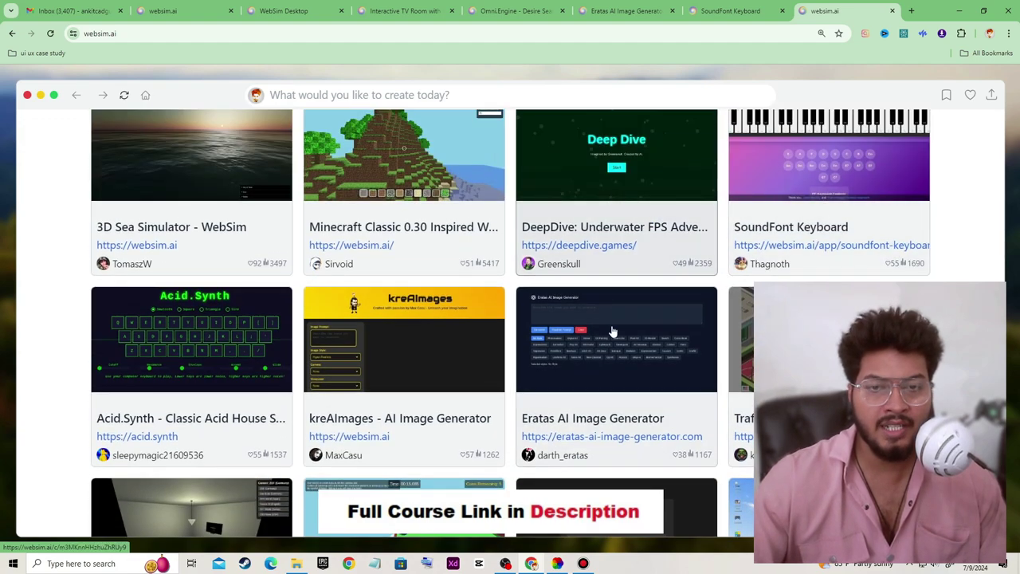
scroll(634, 359, down, 1)
scroll(633, 359, down, 2)
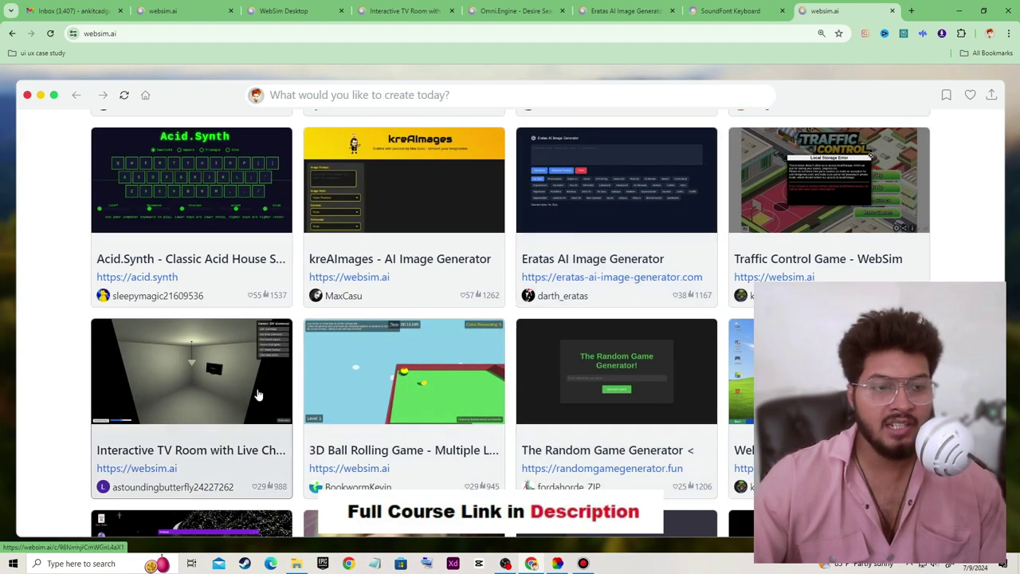
scroll(246, 390, down, 2)
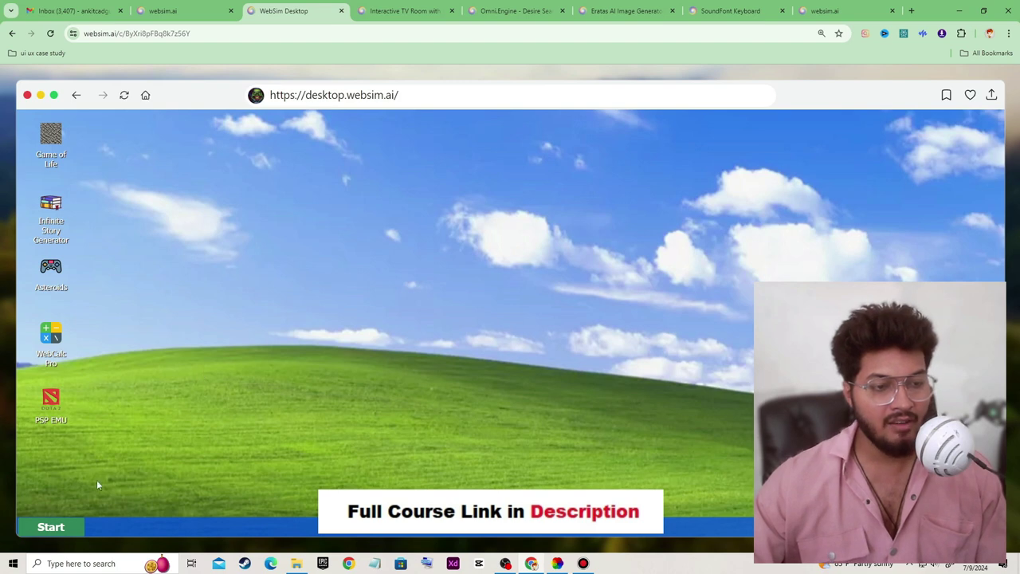
- Open and close the Start menu of the simulated WebSim Desktop and dismiss the game-over alert
click(51, 527)
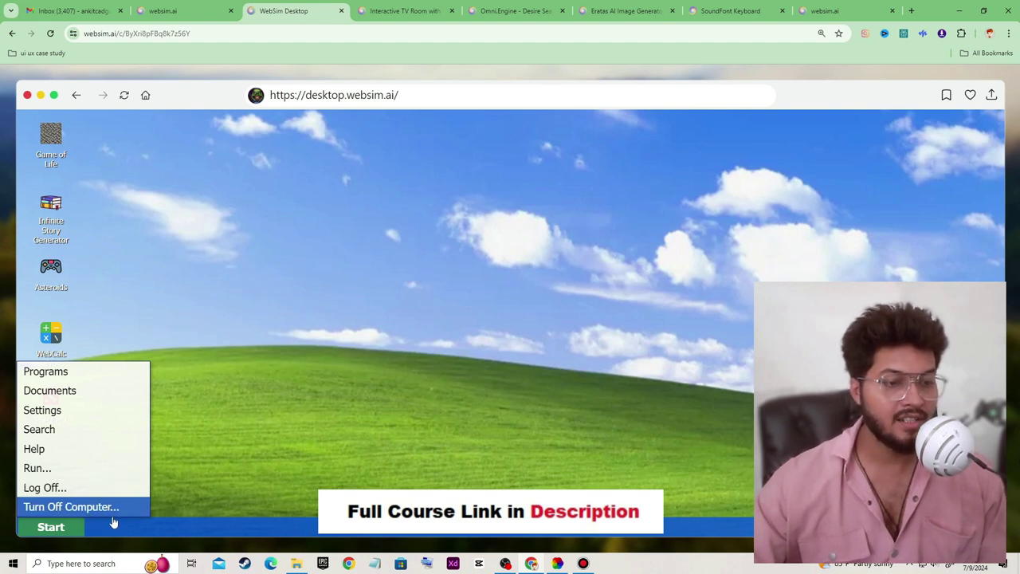
click(270, 206)
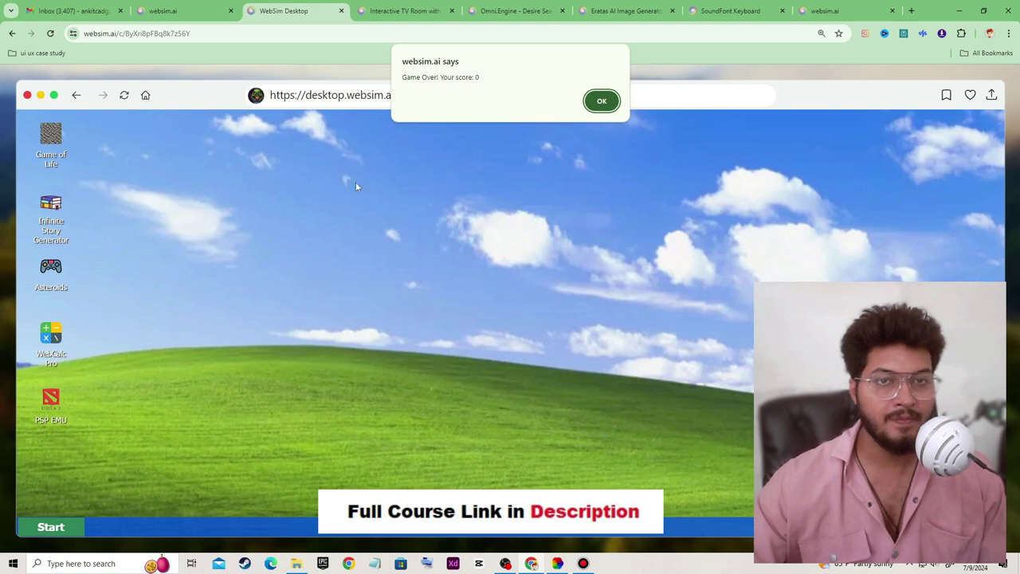
click(604, 102)
- Open WebCalc Pro on the simulated desktop, enlarge its window to show the whole calculator, and close it
double_click(39, 333)
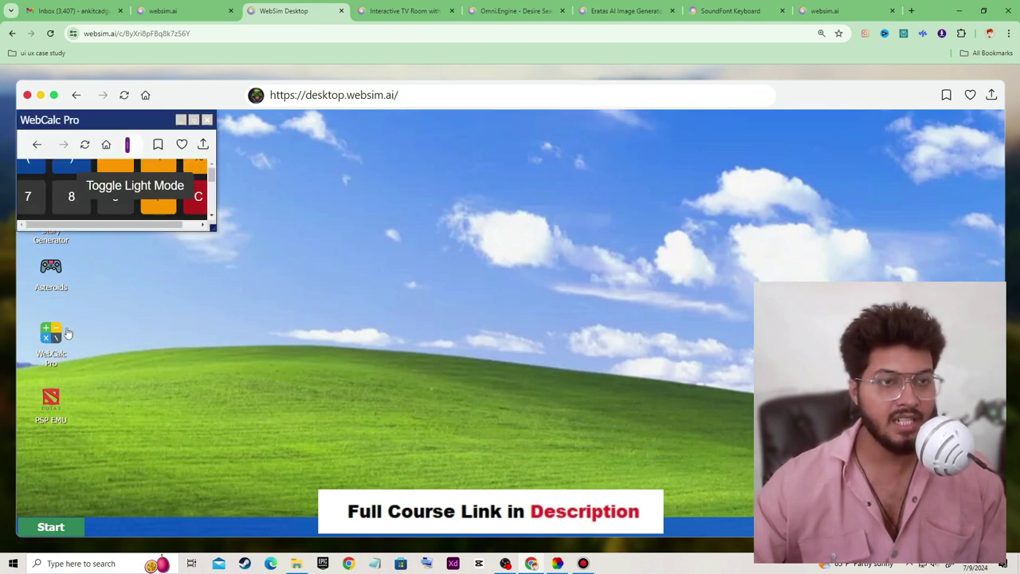
drag(213, 227, 617, 489)
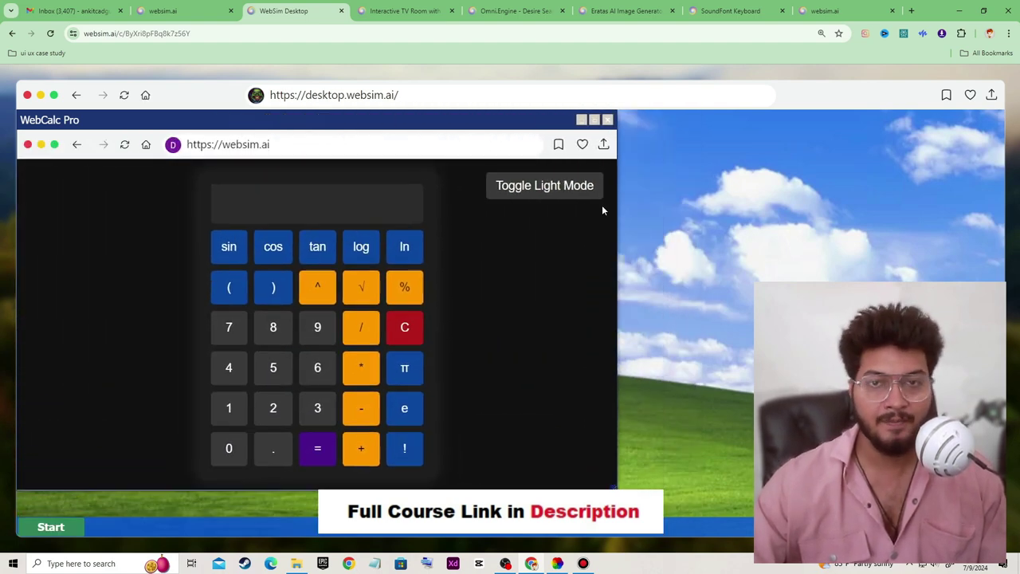
click(608, 119)
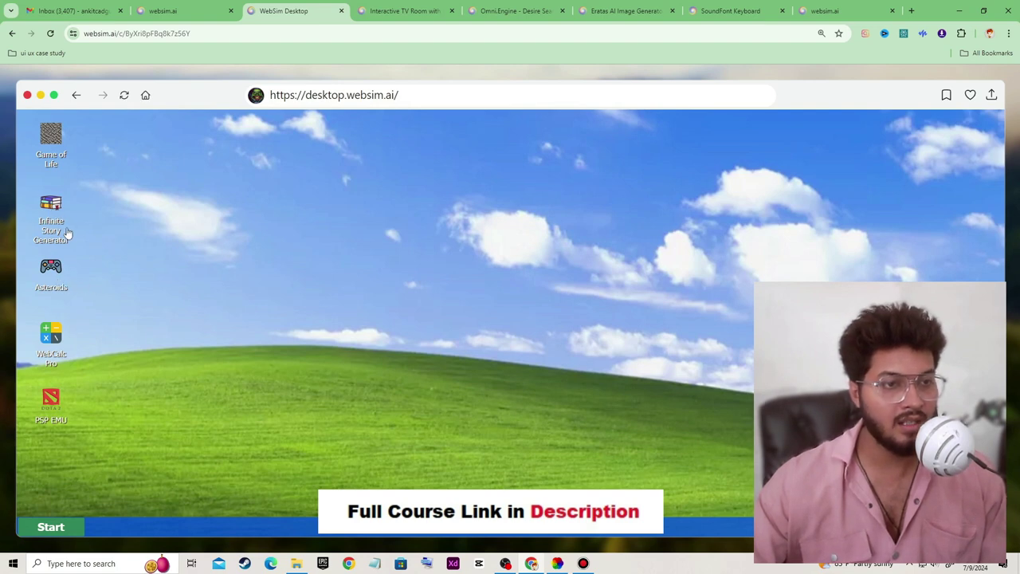
- Open the Infinite Story Generator on the simulated desktop, enlarge its window to view the adventure choices, and close it
double_click(56, 208)
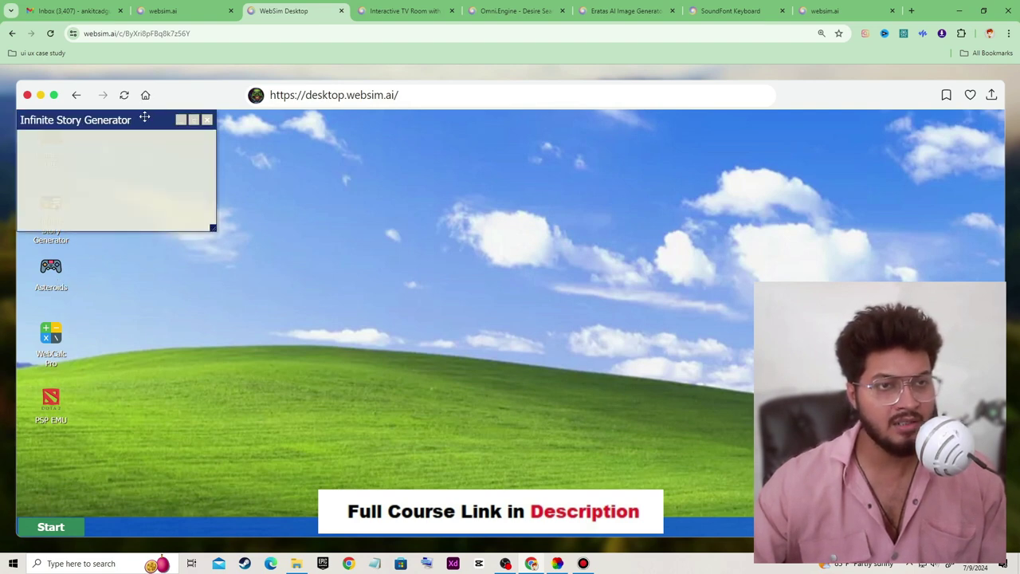
drag(144, 117, 231, 137)
click(294, 140)
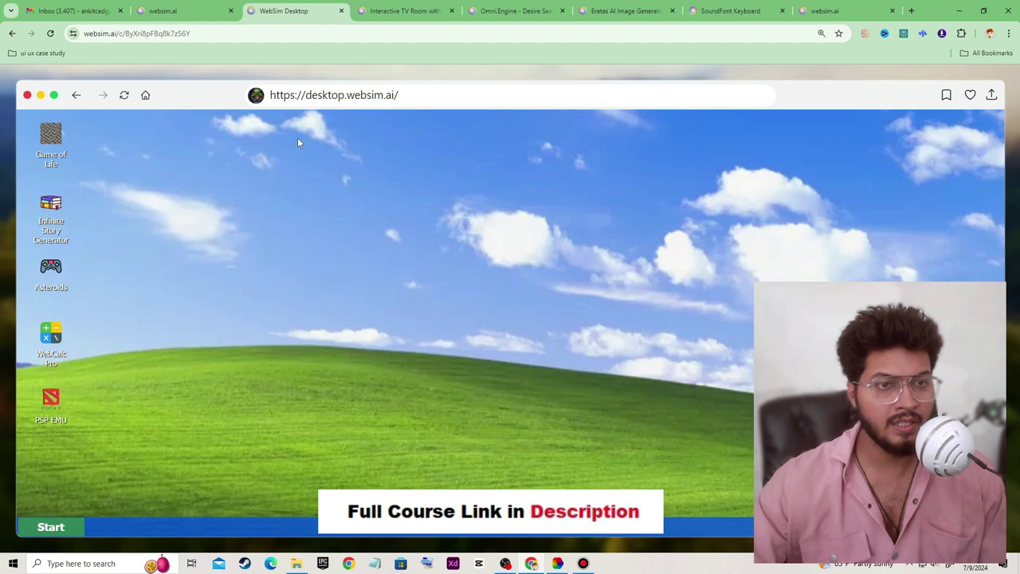
double_click(36, 212)
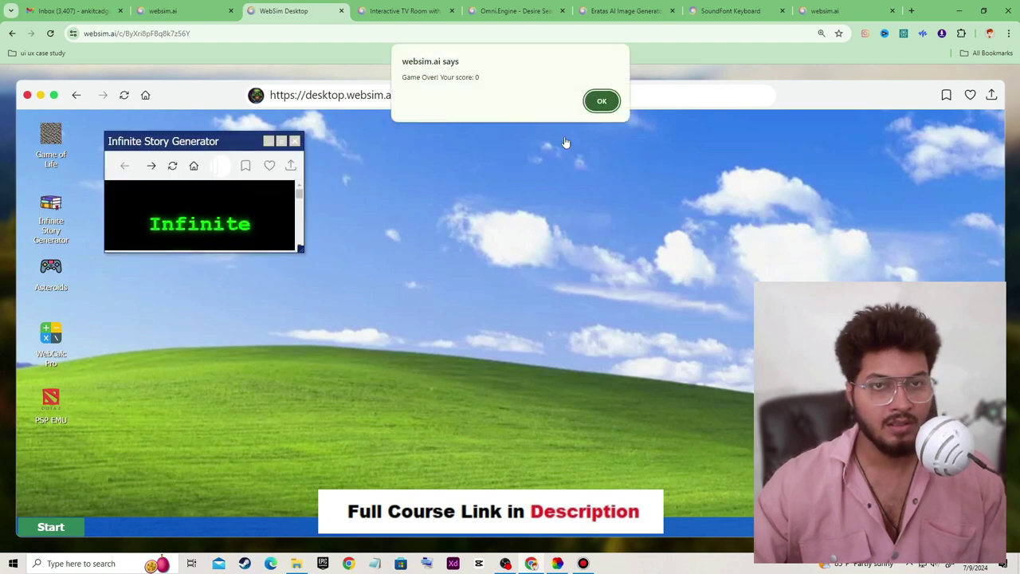
click(601, 100)
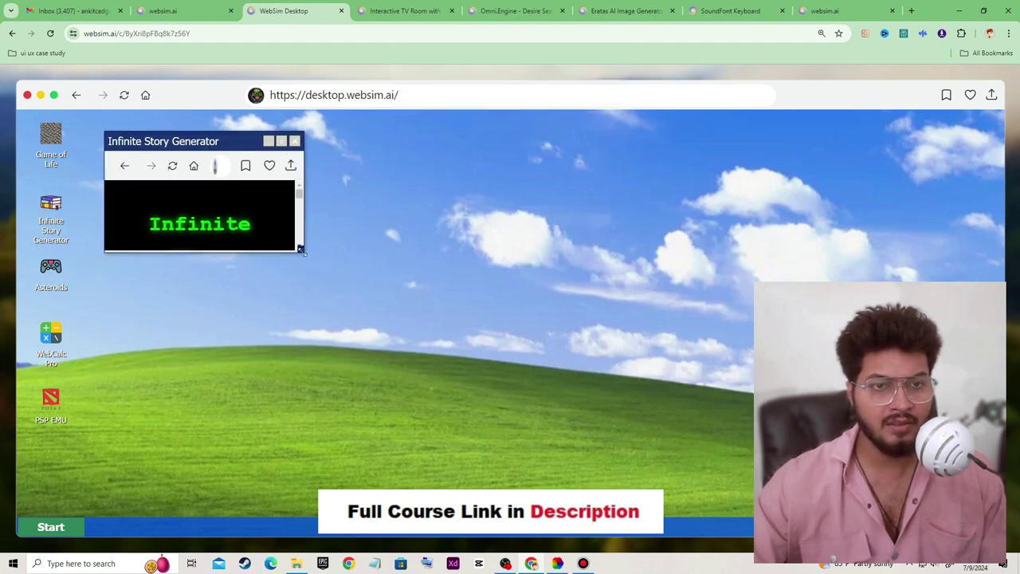
drag(301, 250, 657, 482)
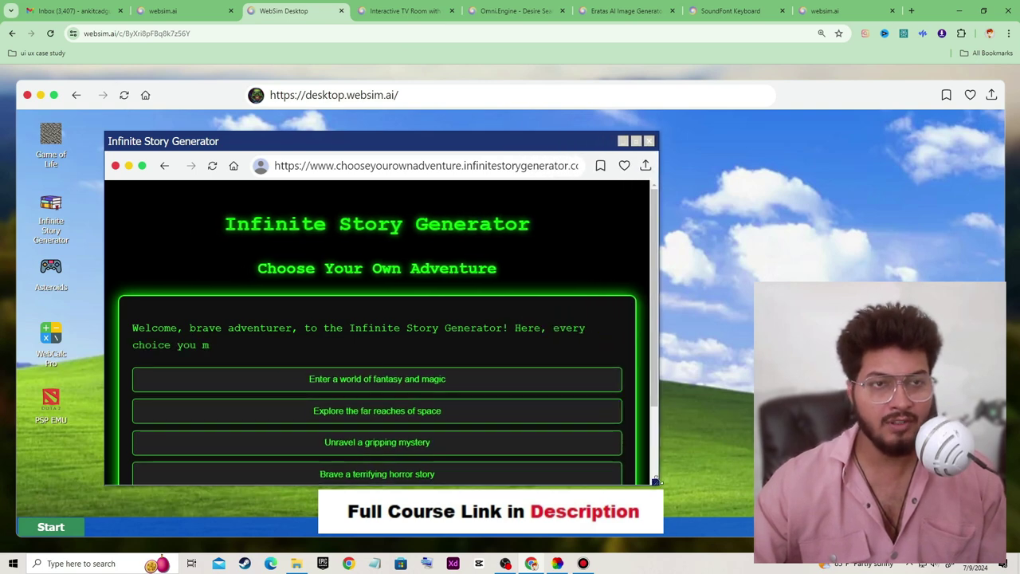
click(649, 141)
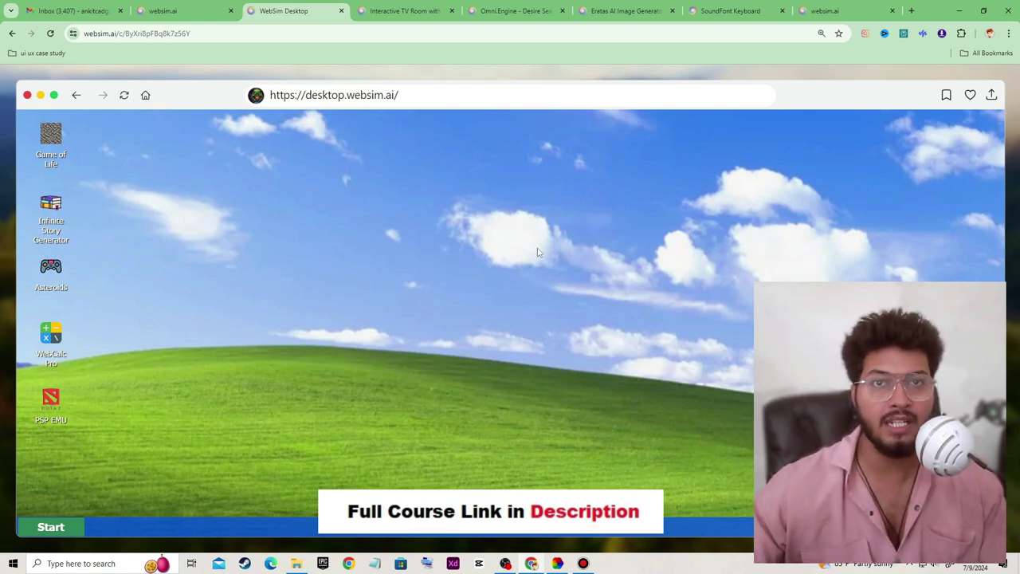
- Switch to the Interactive TV Room project and bring the wall-mounted television into a closer, centred view
key(ctrl+Tab)
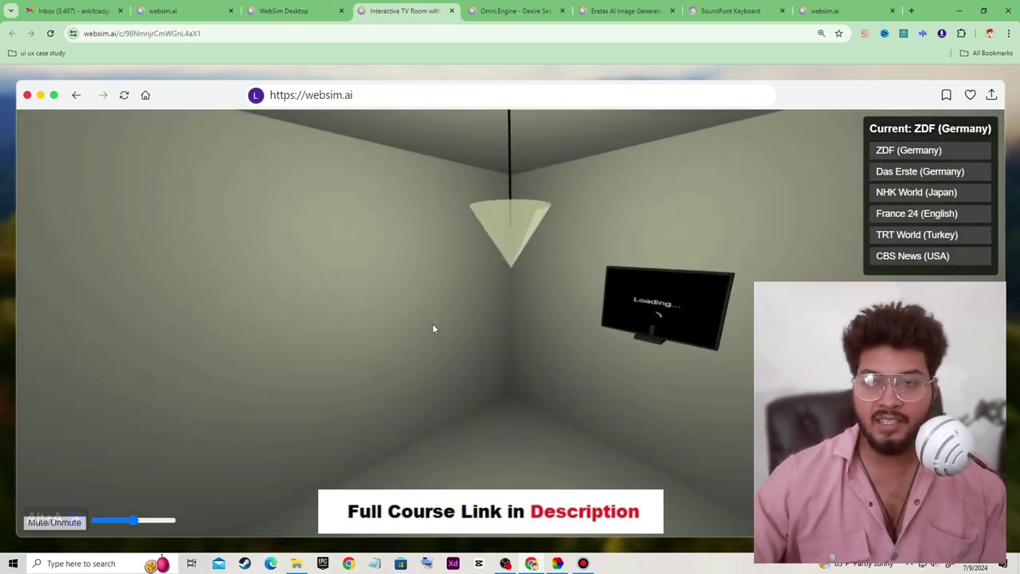
drag(433, 328, 509, 342)
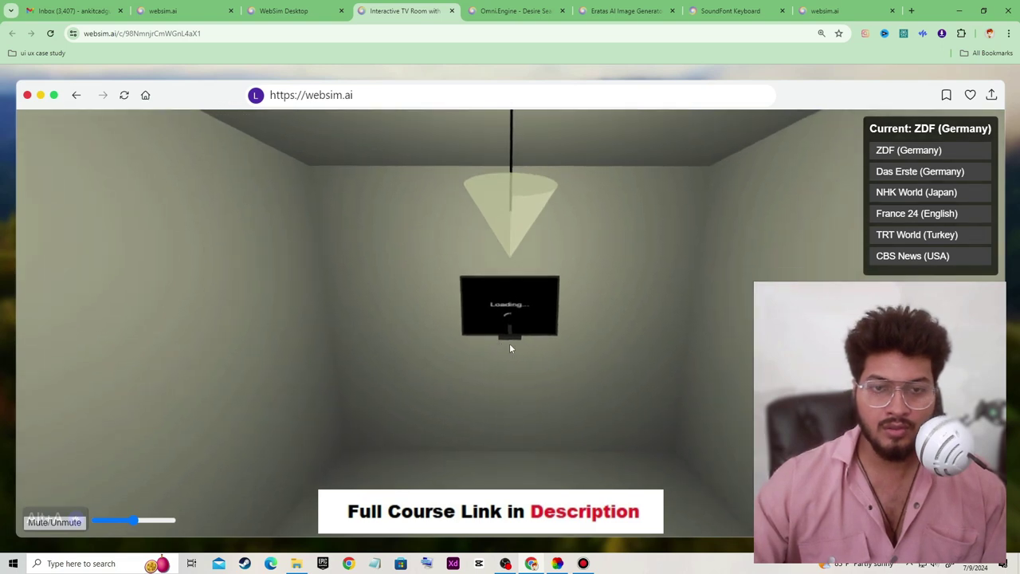
scroll(510, 344, up, 3)
scroll(502, 347, up, 3)
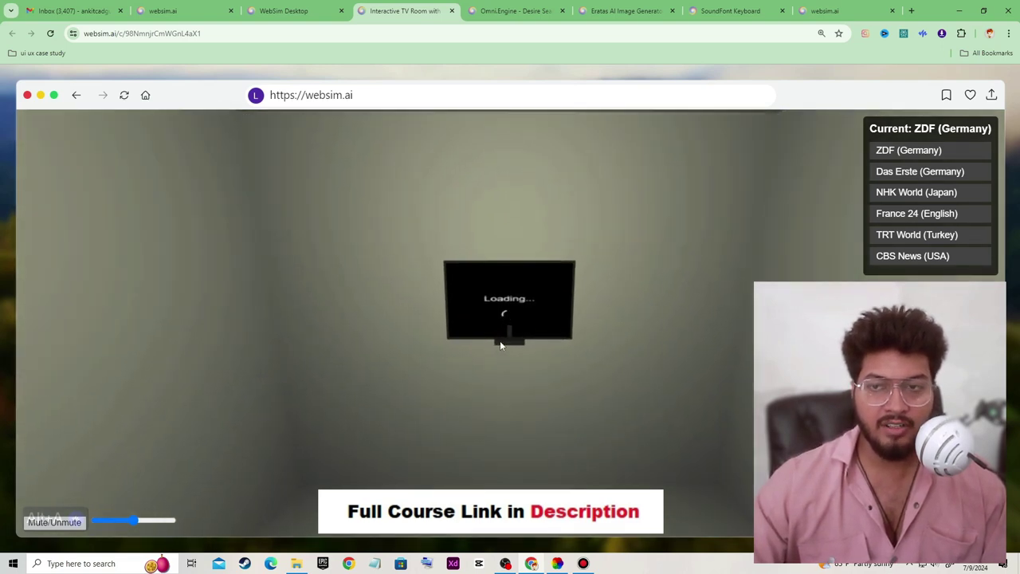
scroll(499, 347, up, 2)
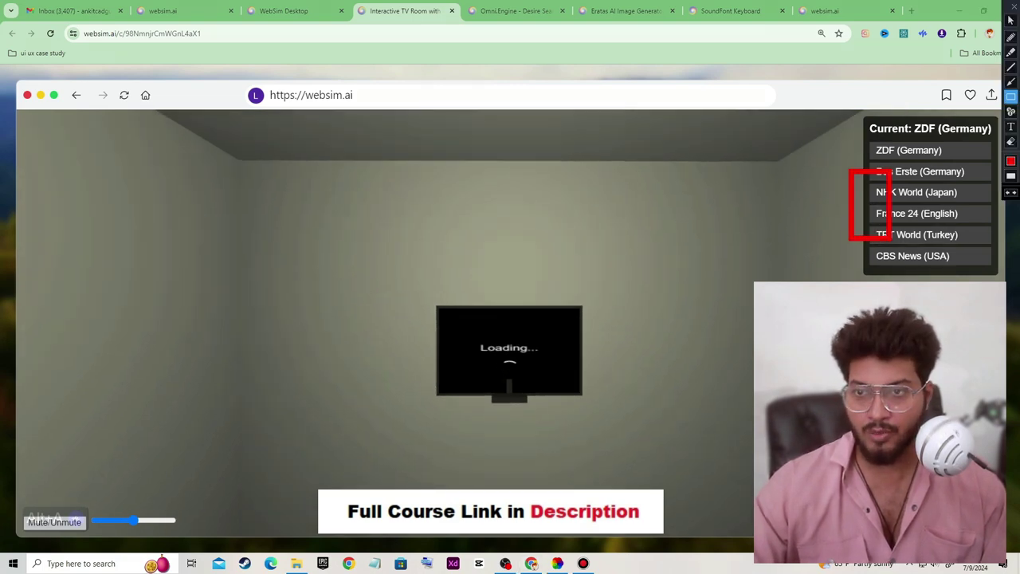
- Change the room's television channel to CBS News (USA), France 24 (English), NHK World (Japan) and finally Das Erste (Germany)
click(918, 256)
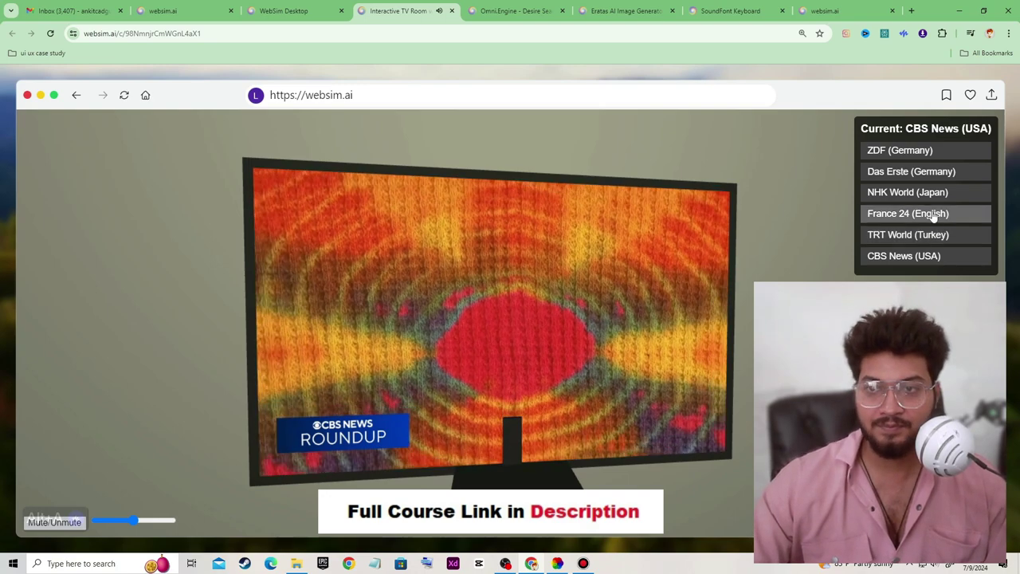
click(907, 213)
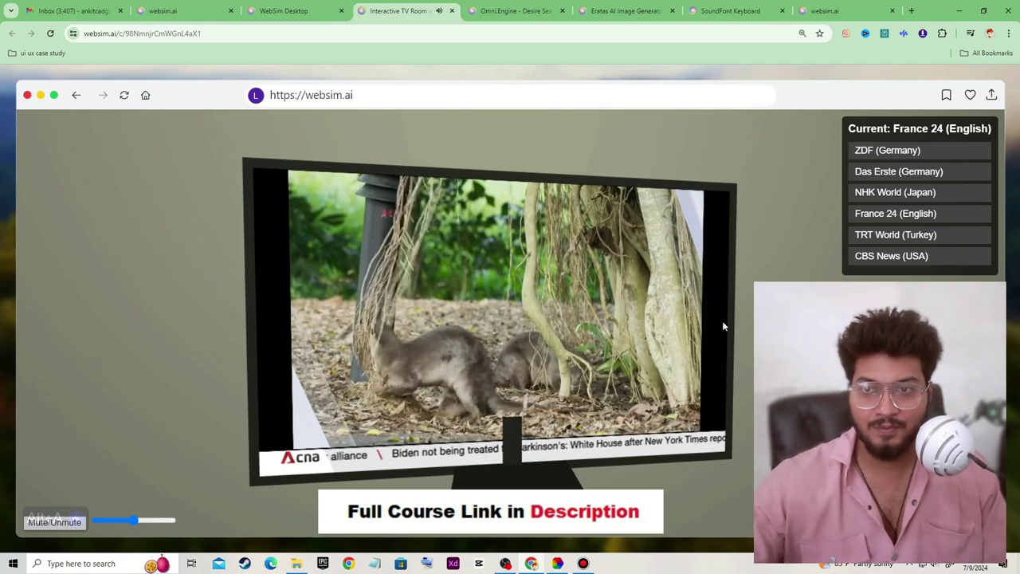
click(888, 191)
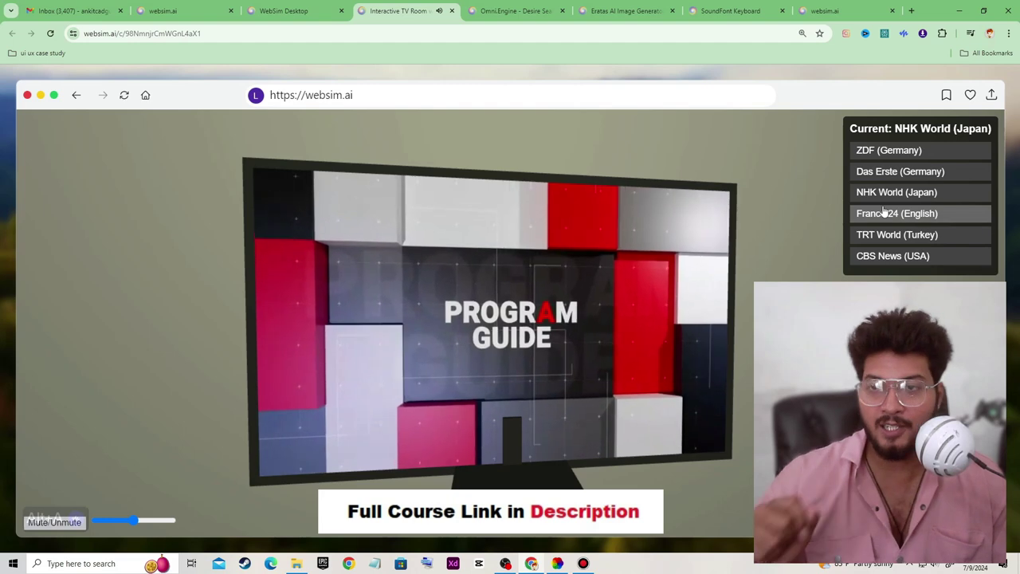
click(909, 170)
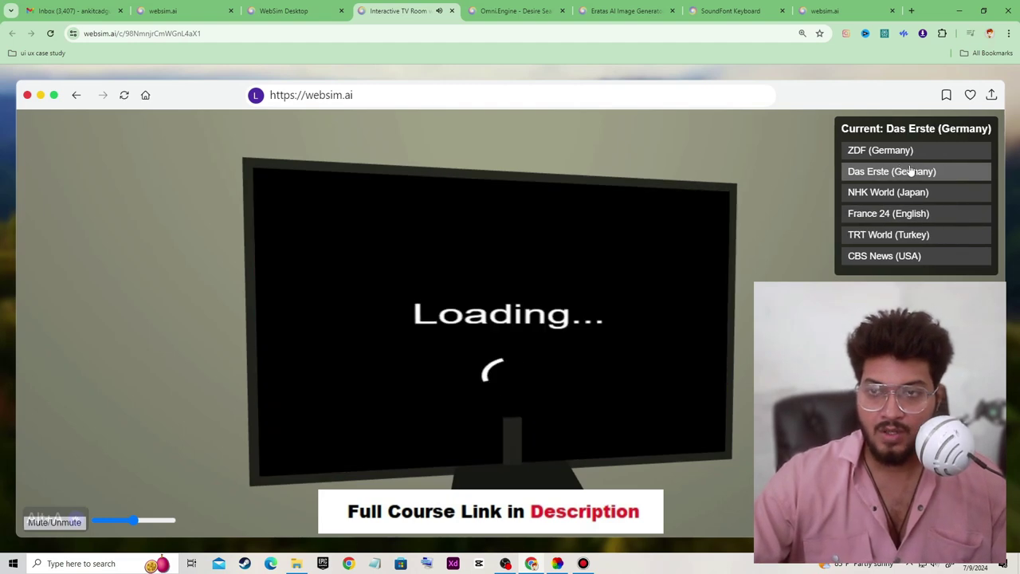
scroll(506, 249, down, 5)
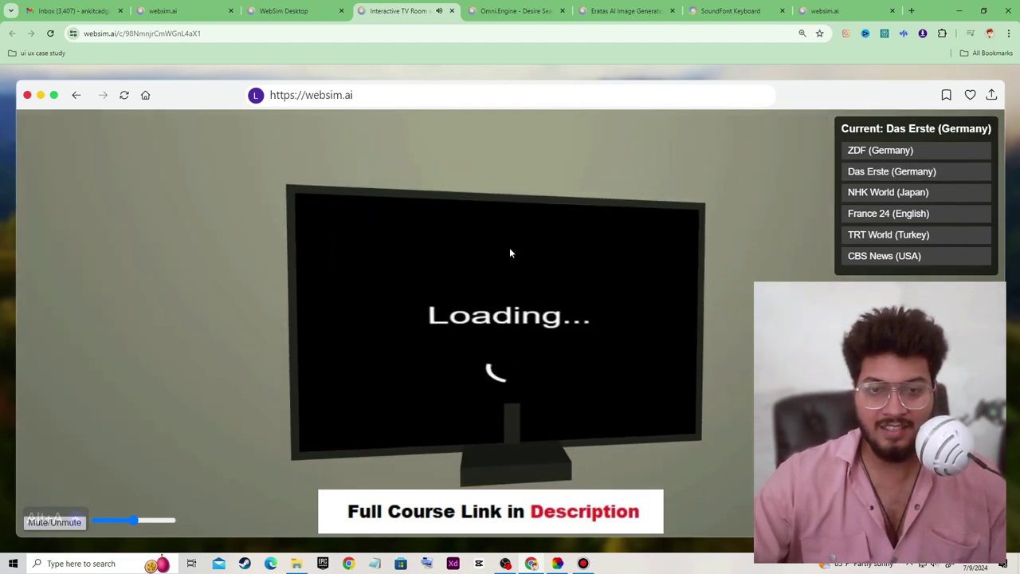
scroll(560, 276, up, 3)
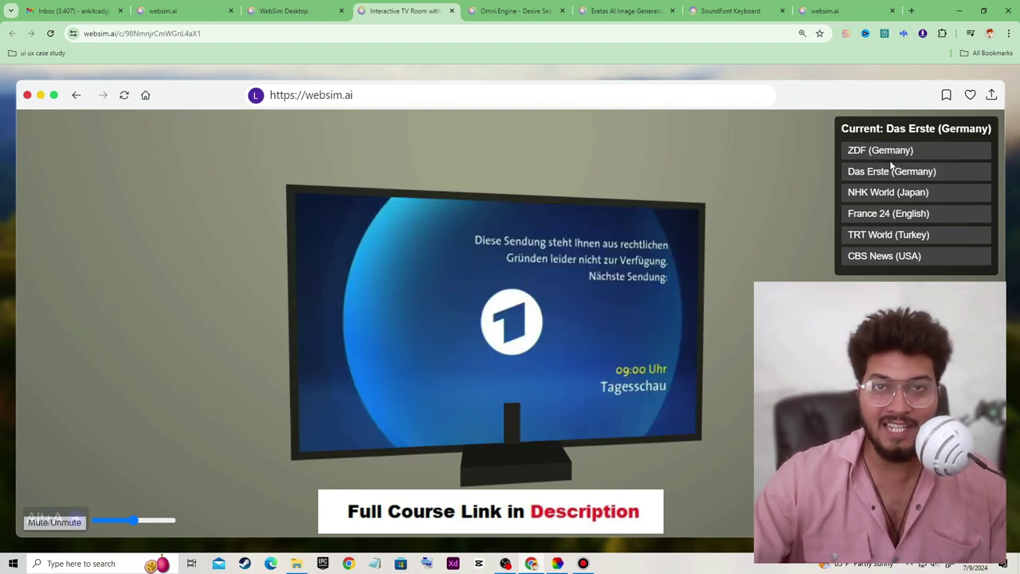
- Change the room's television channel to TRT World (Turkey) and close the Interactive TV Room project to bring up Omni.Engine
click(917, 238)
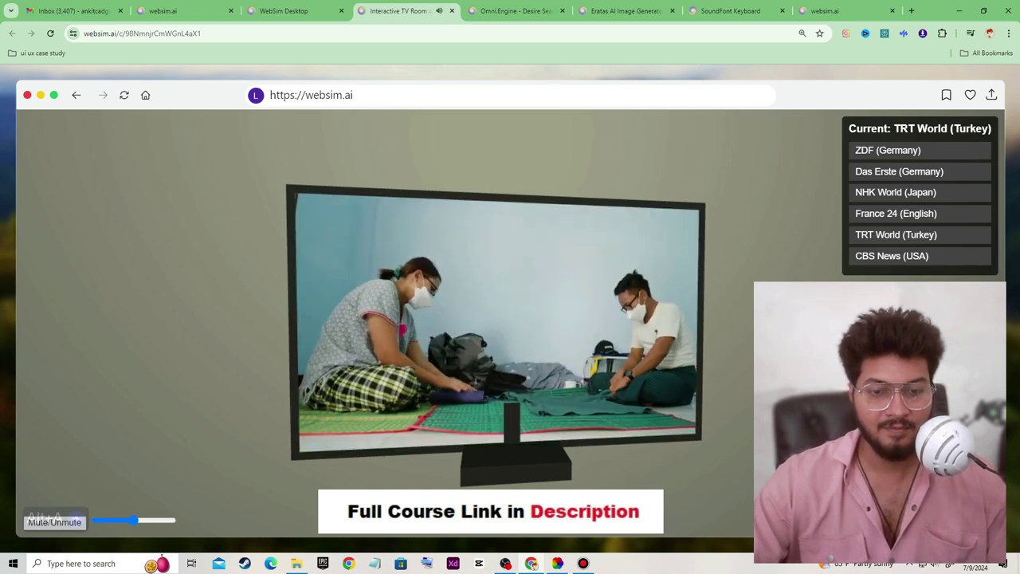
click(451, 10)
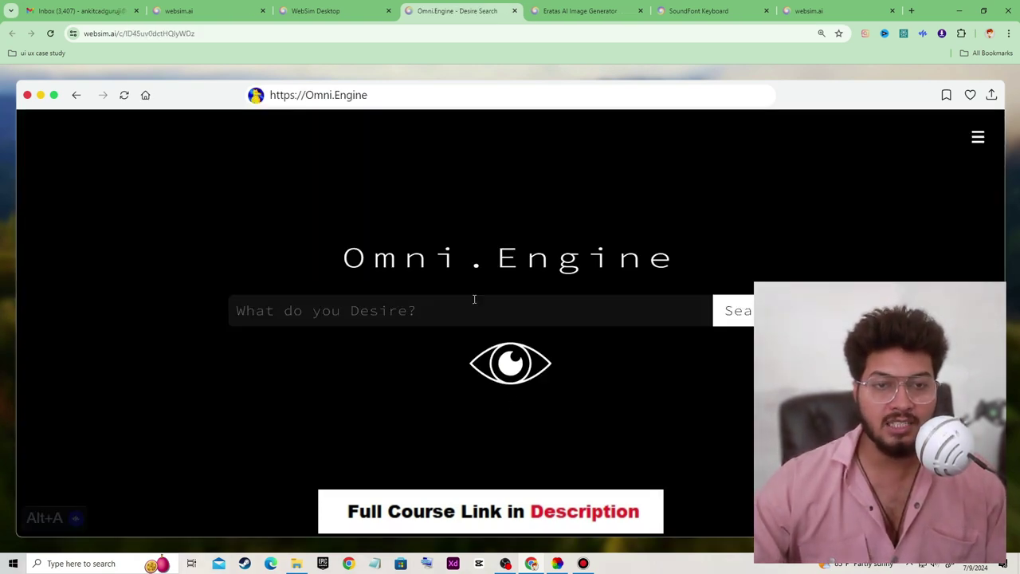
- Frame the Omni.Engine title with a red rectangle to point it out, and clear the annotation
key(alt+a)
mouse_move(309, 204)
mouse_down()
mouse_move(322, 226)
mouse_move(628, 310)
mouse_move(717, 285)
mouse_up()
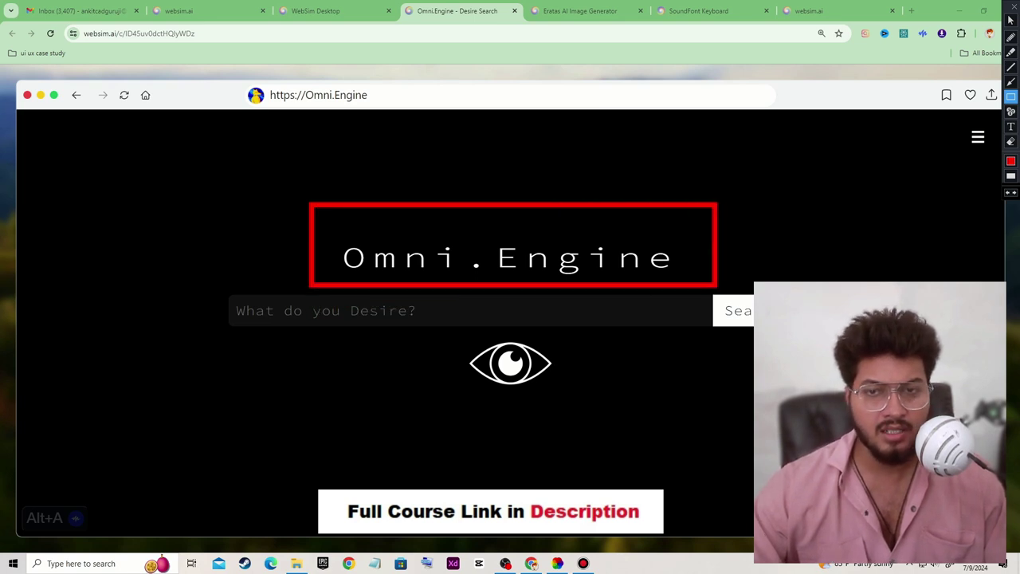
key(alt+a)
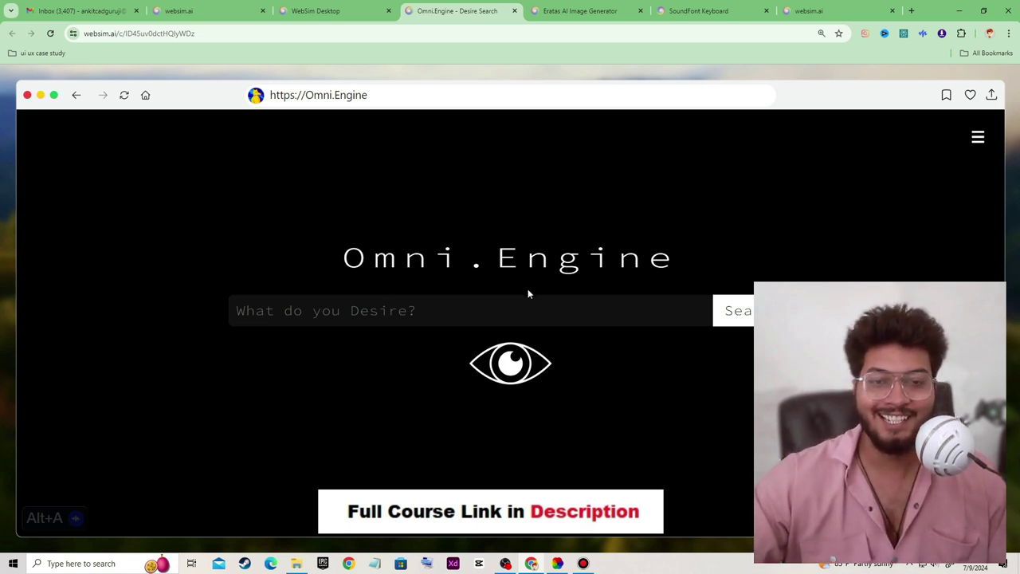
- Search Omni.Engine for "what is ui ux design" and briefly mark the first search result with a red rectangle
click(312, 306)
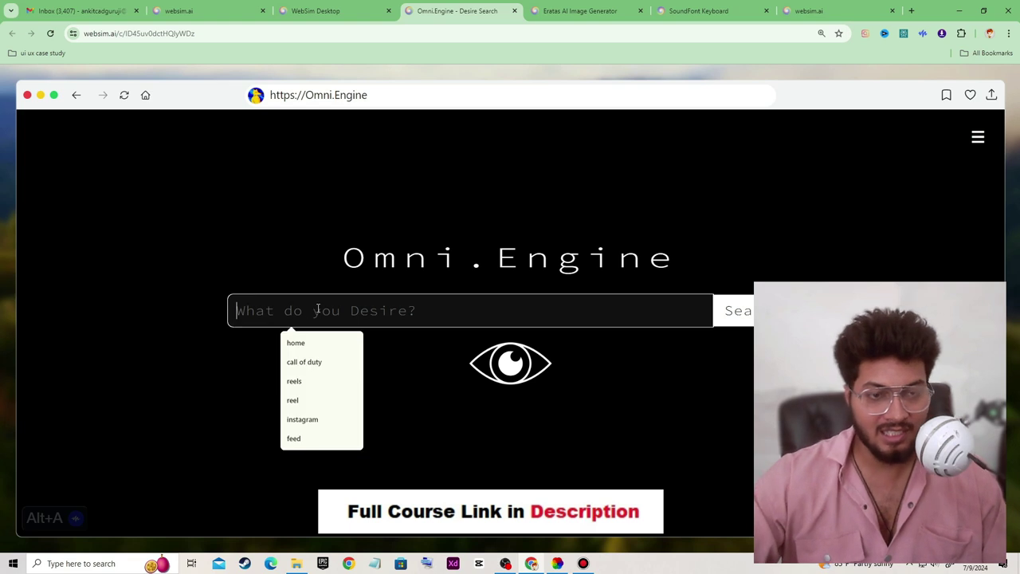
text(u)
key(BackSpace)
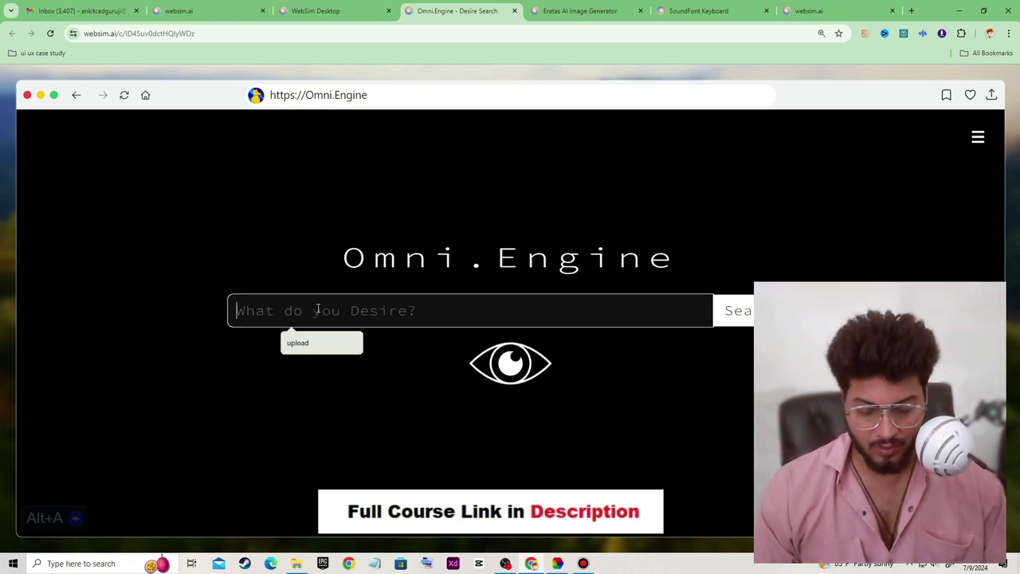
text(wht)
key(BackSpace)
text(a)
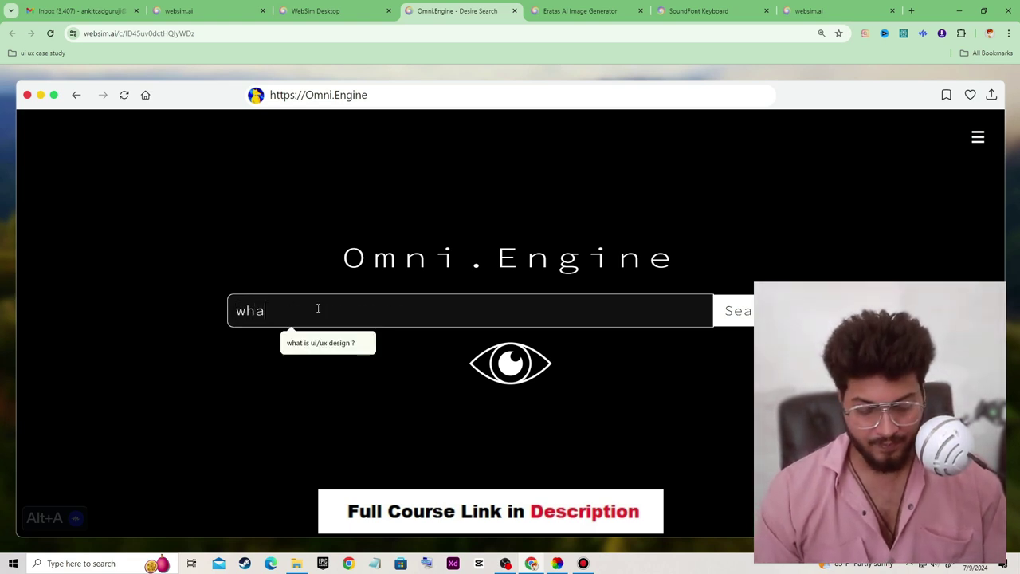
text(t is ui)
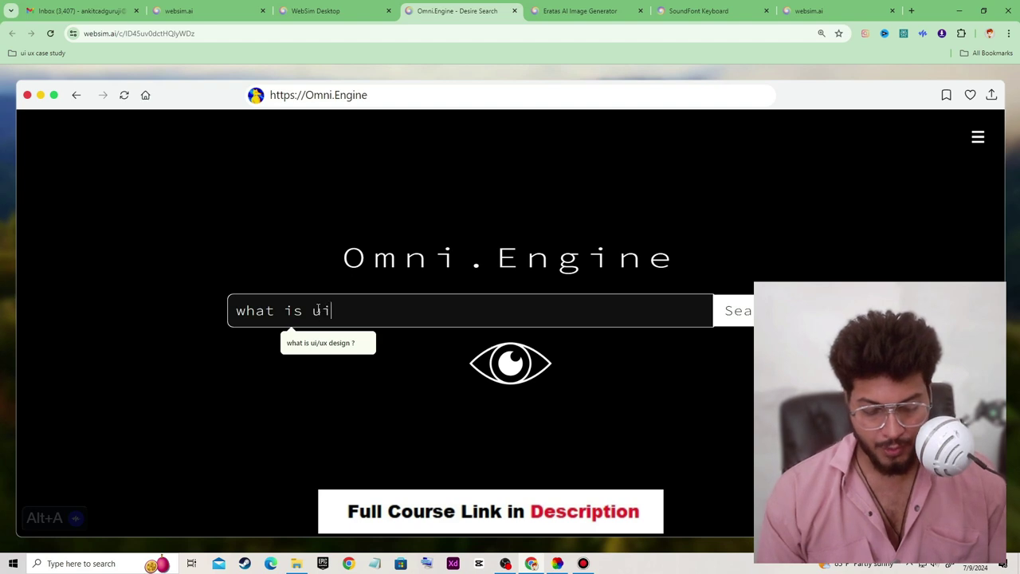
text( ux de)
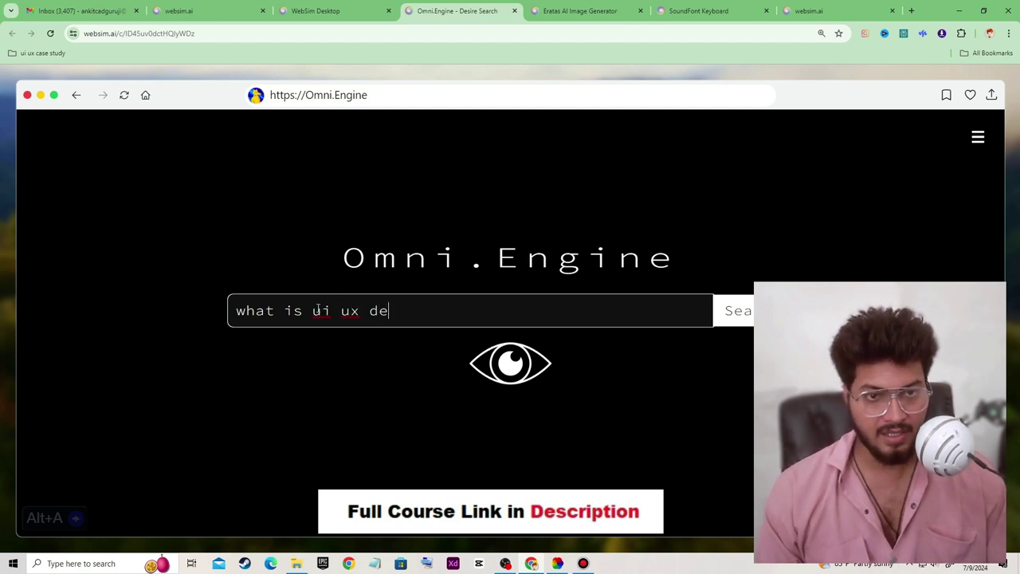
text(sign)
key(Return)
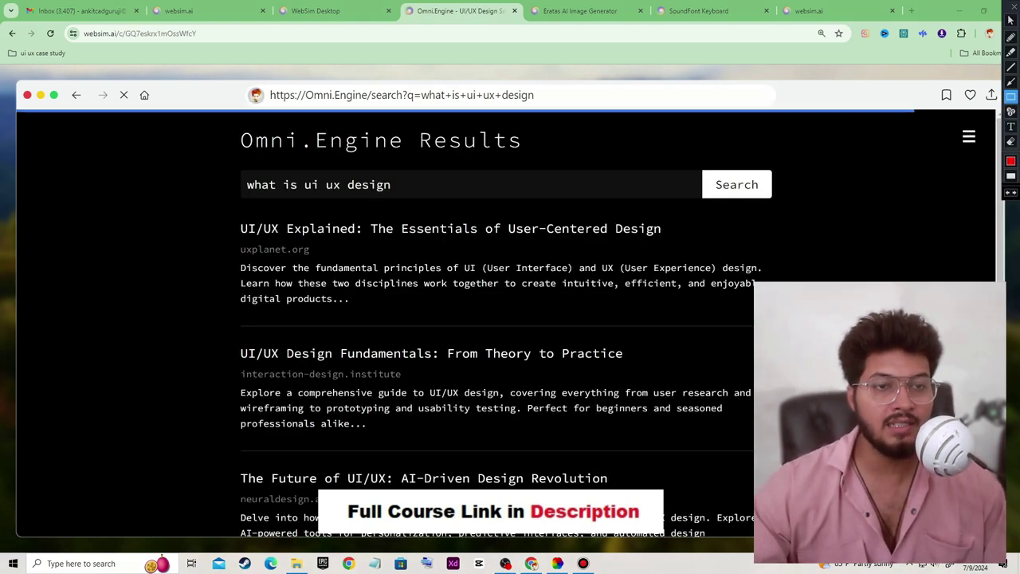
mouse_move(190, 186)
mouse_down()
mouse_move(351, 291)
mouse_move(712, 324)
mouse_move(816, 314)
mouse_up()
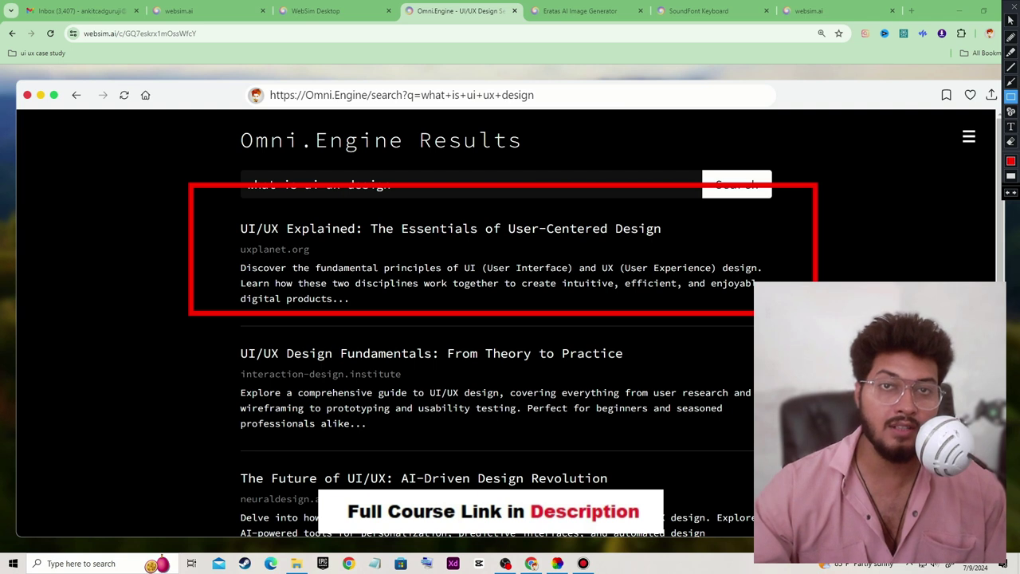
key(Escape)
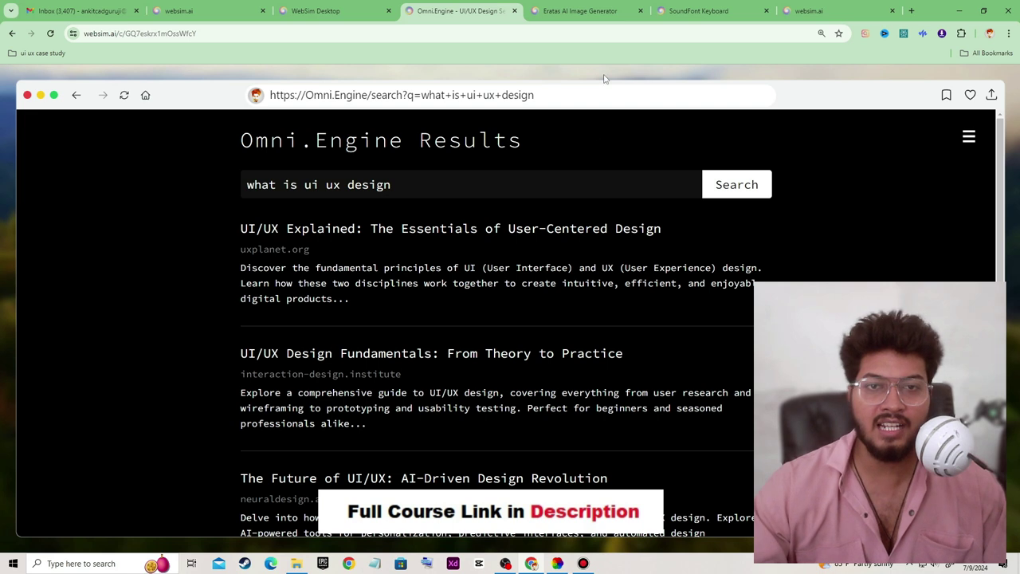
- Ask websim to regenerate the results page with the prompt "make this website lighter version"
click(583, 93)
text(m)
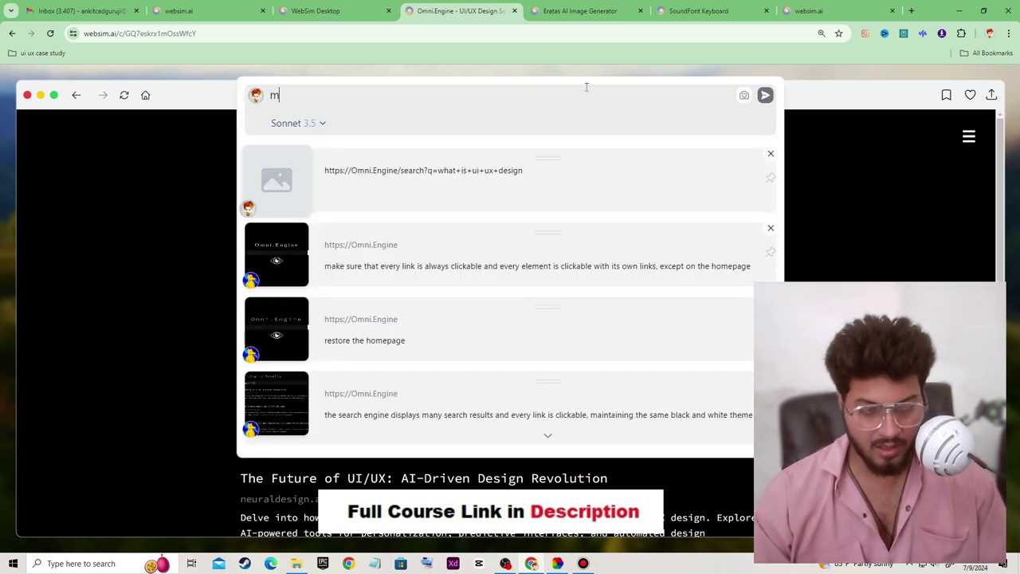
text(ake this )
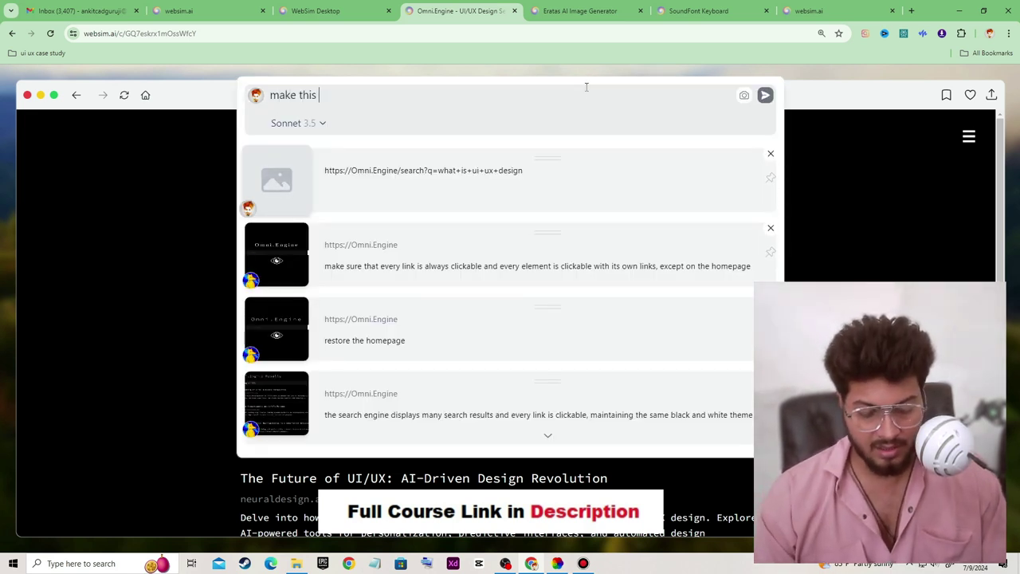
text(website)
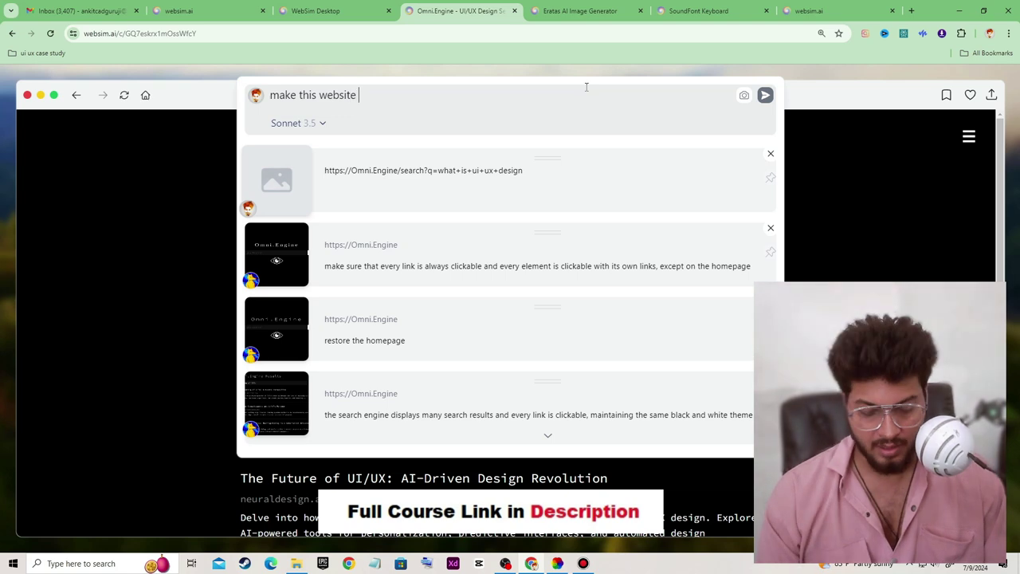
text( lighter )
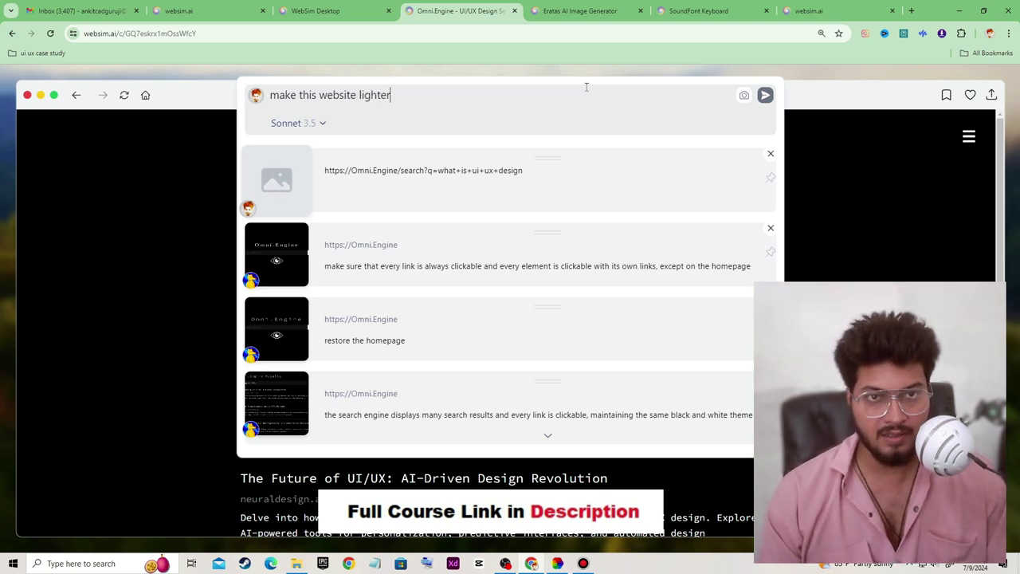
text(versi)
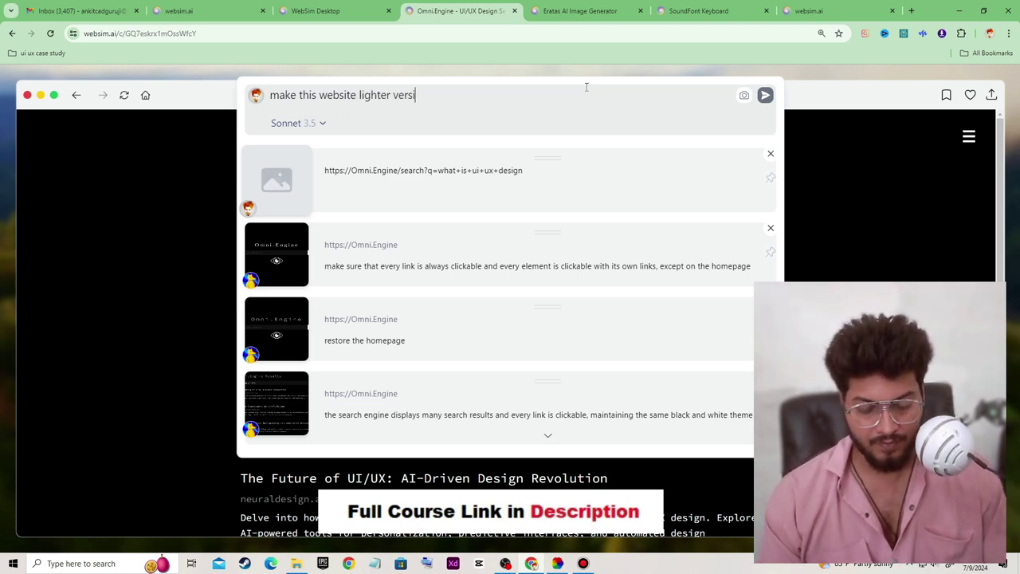
text(on)
key(Return)
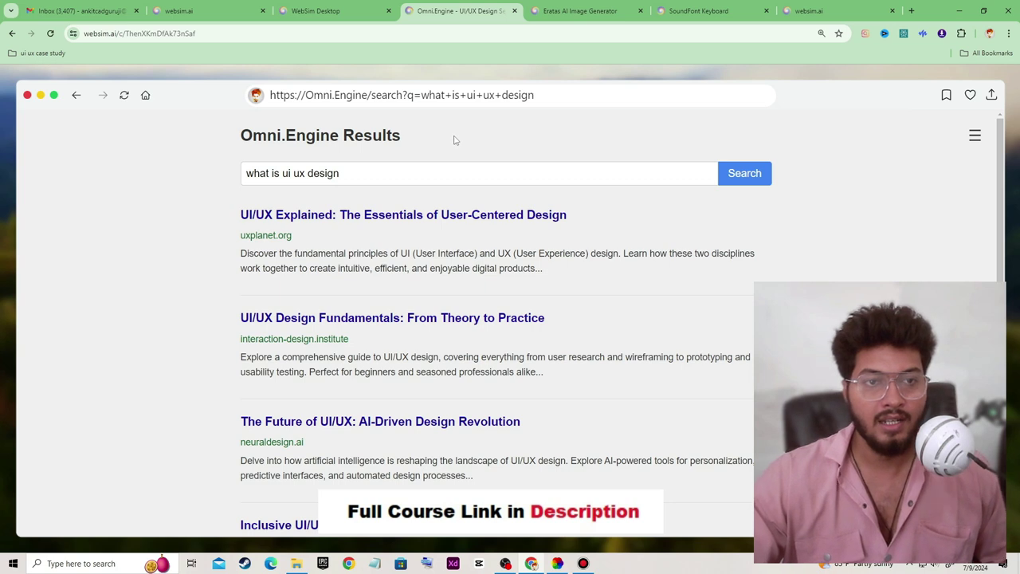
- Point out the Omni.Engine Results heading and submit the prompt change website name to "ankitgpt"
drag(236, 141, 254, 131)
click(434, 135)
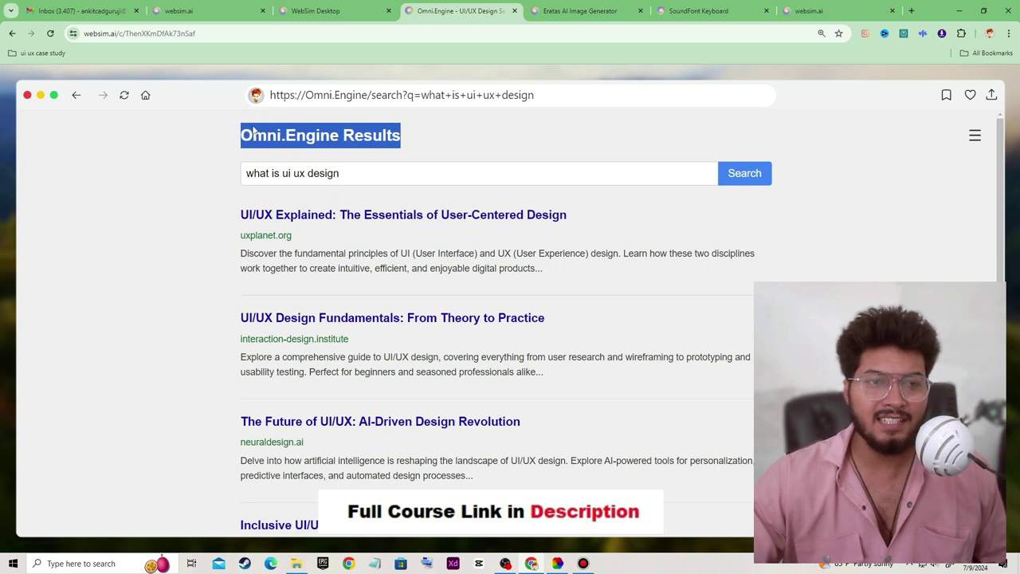
click(546, 97)
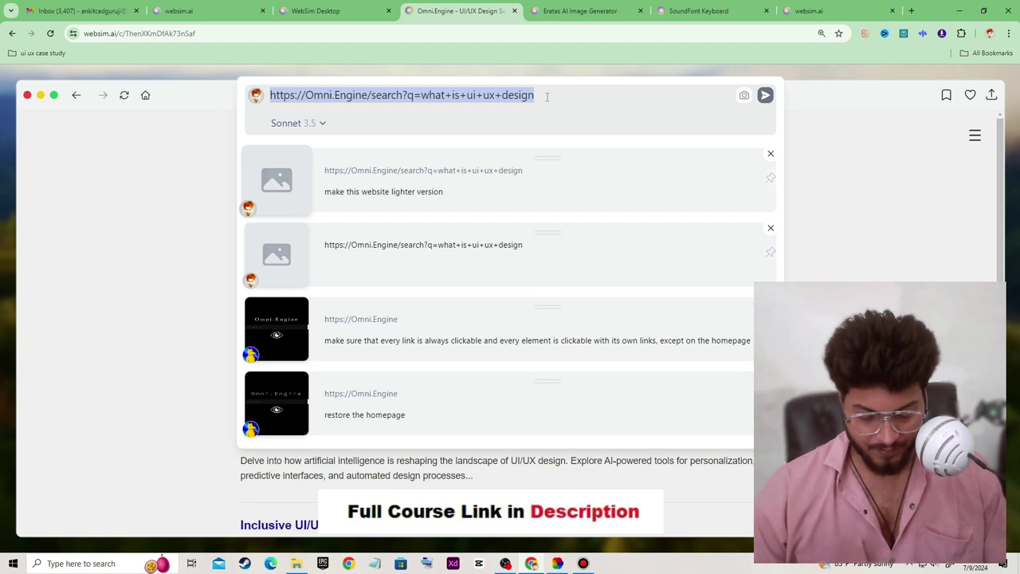
text(c)
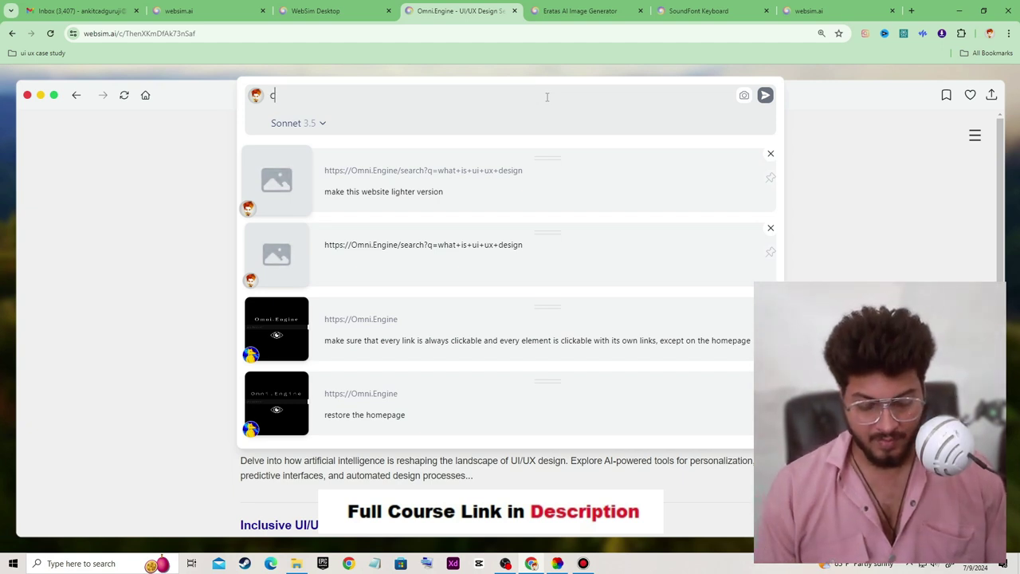
text(hange web)
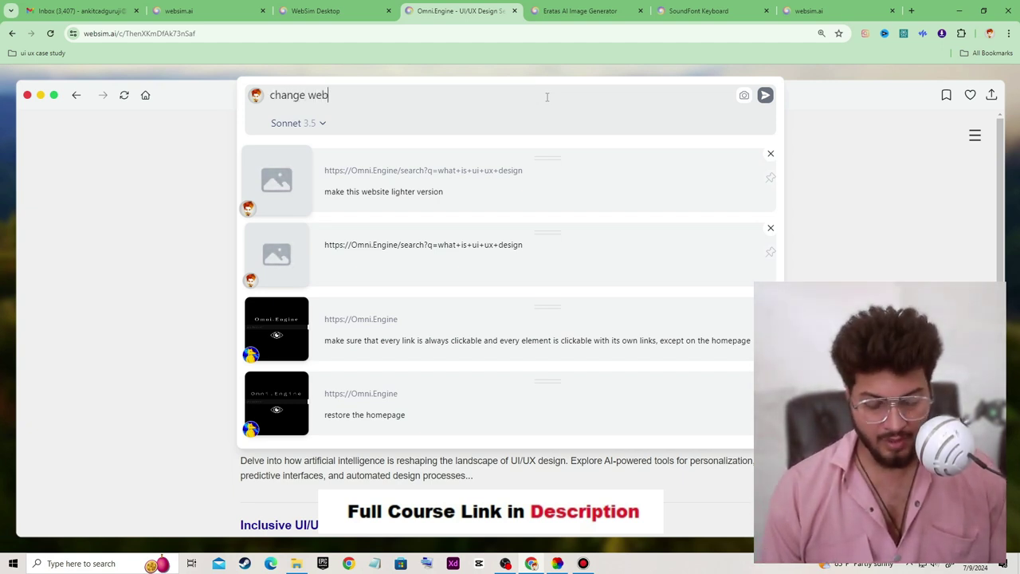
text(site name)
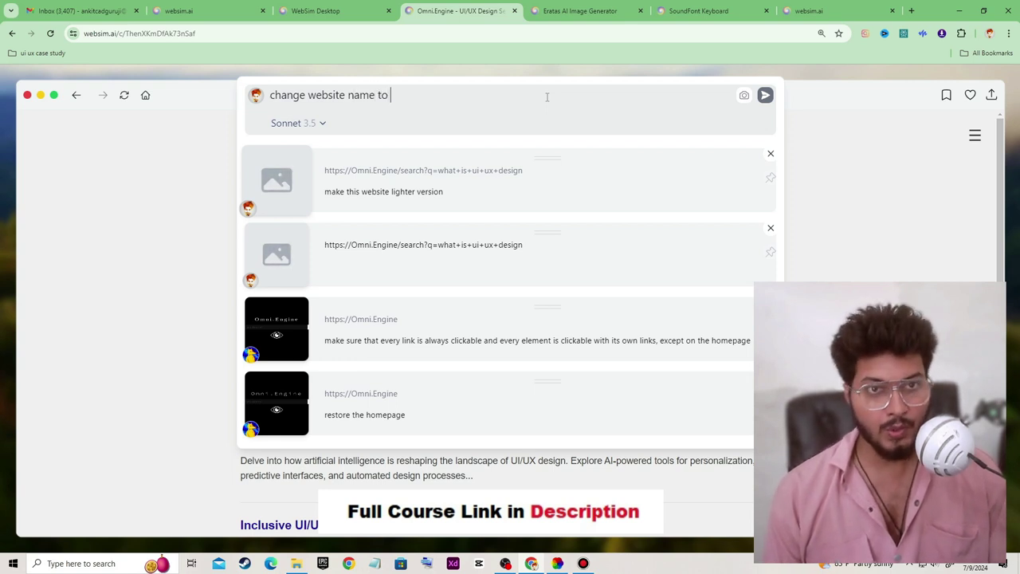
text( to )
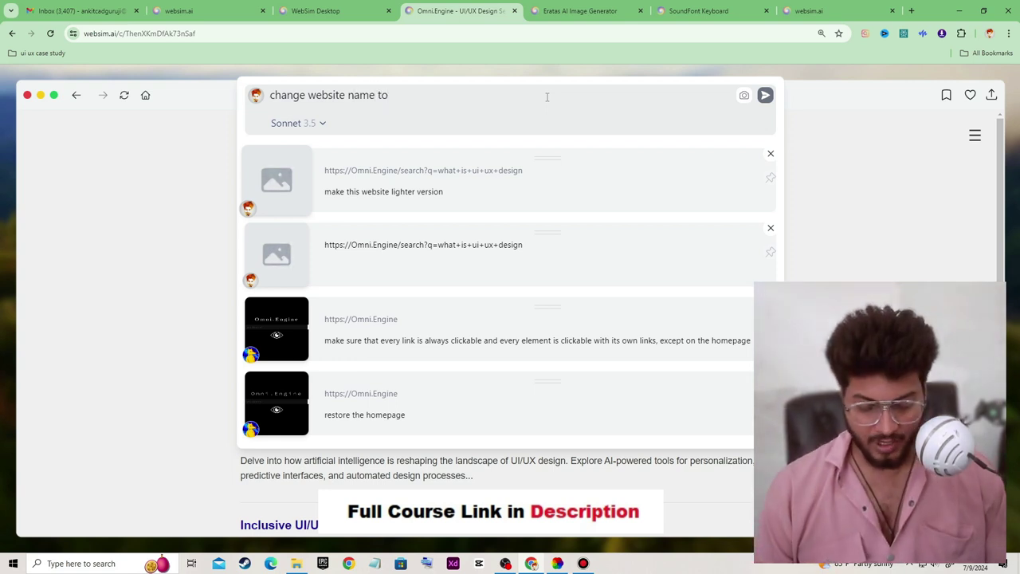
text("ank)
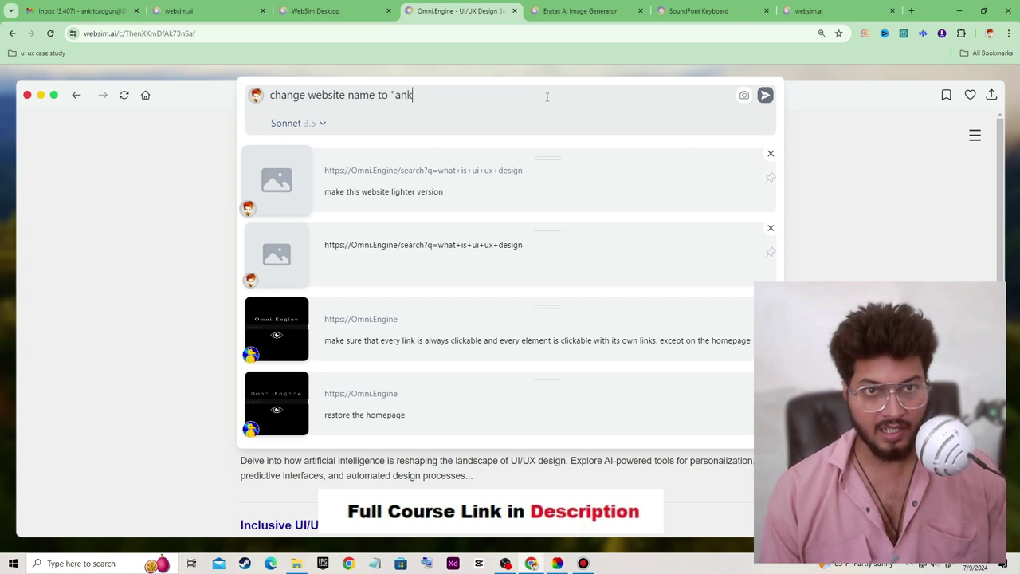
text(i)
key(BackSpace)
text(it)
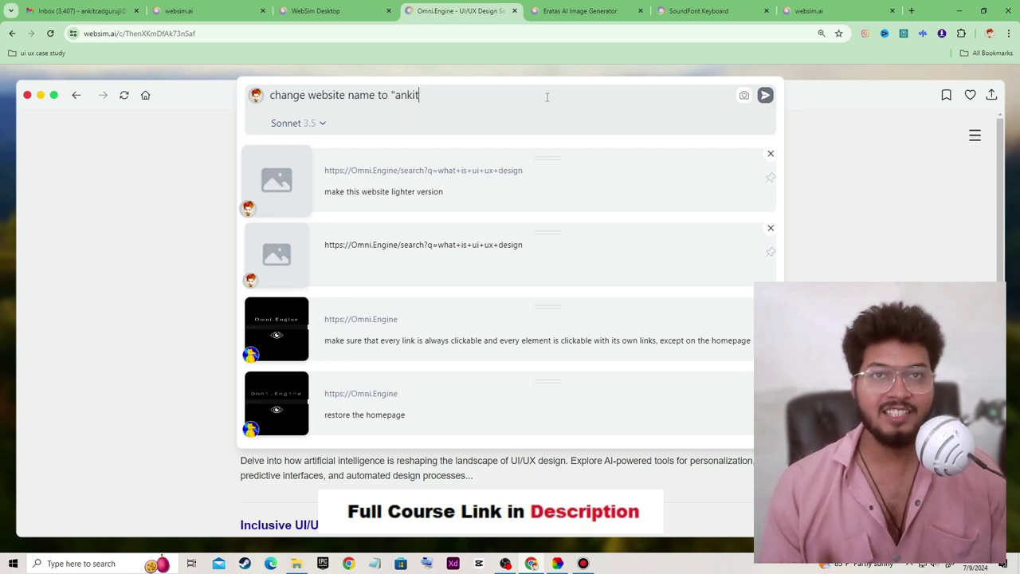
text(gpt)
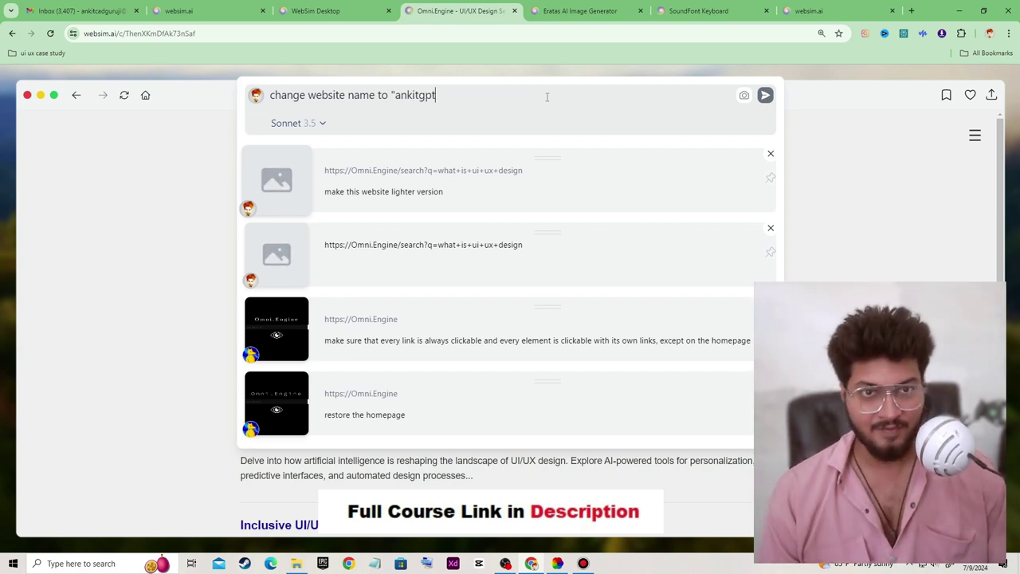
text(")
key(Return)
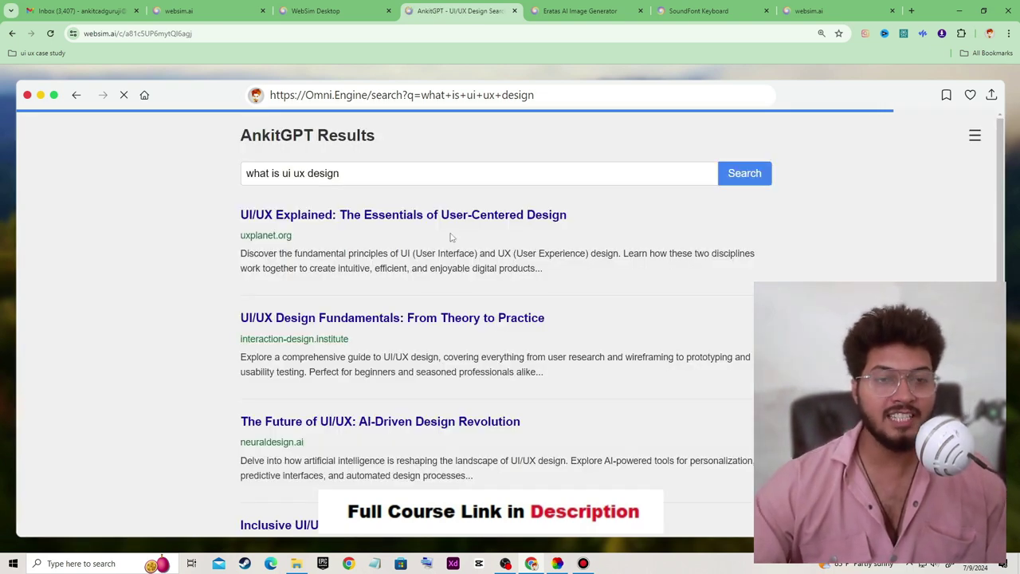
- Mark the page heading and the list of search results with red rectangles, clearing each annotation
key(ctrl+alt+g)
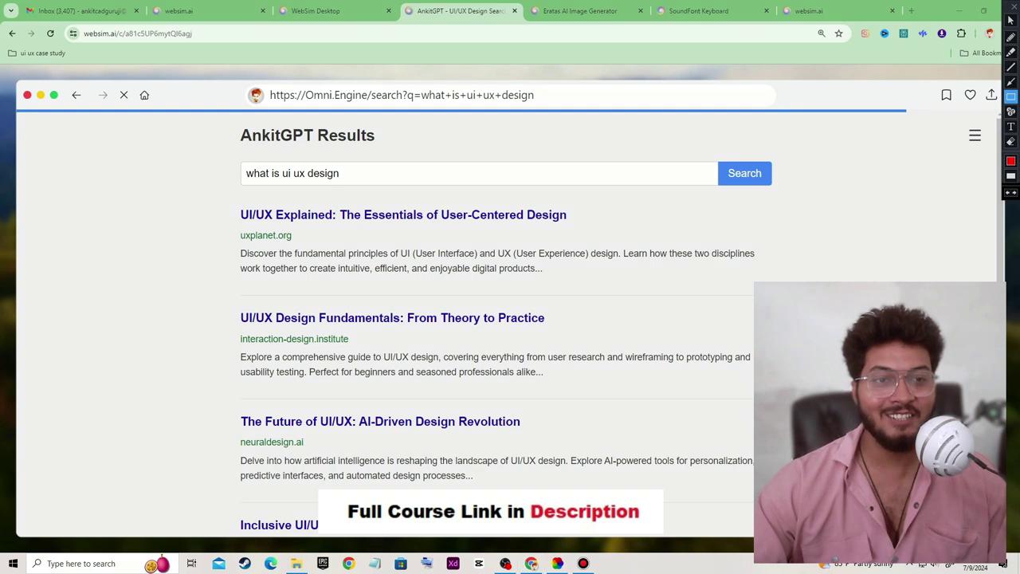
mouse_move(217, 112)
mouse_down()
mouse_move(241, 146)
mouse_move(423, 172)
mouse_move(444, 163)
mouse_up()
key(ctrl+alt+g)
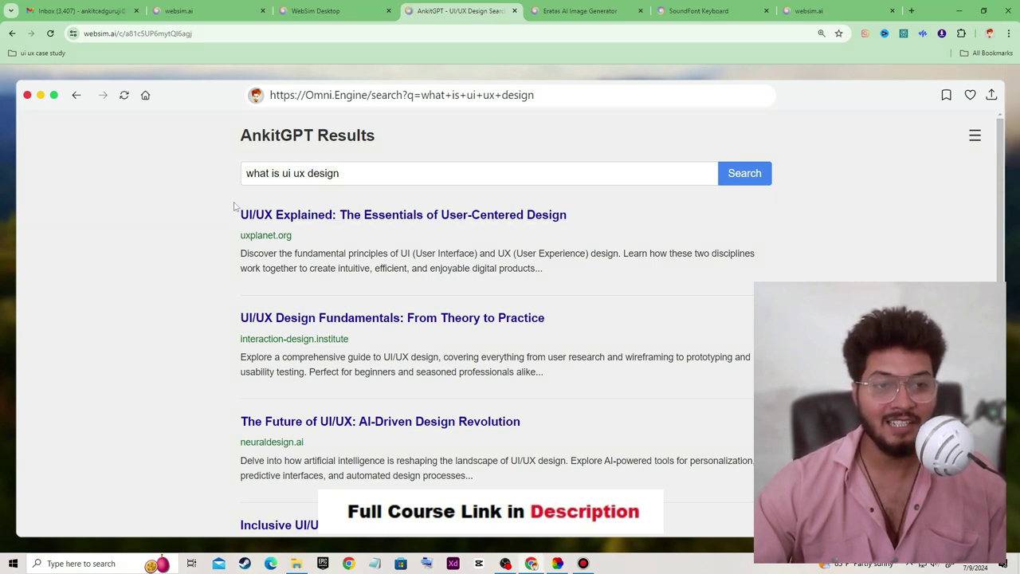
key(ctrl+alt+g)
mouse_move(188, 181)
mouse_down()
mouse_move(274, 268)
mouse_move(828, 484)
mouse_up()
key(ctrl+alt+g)
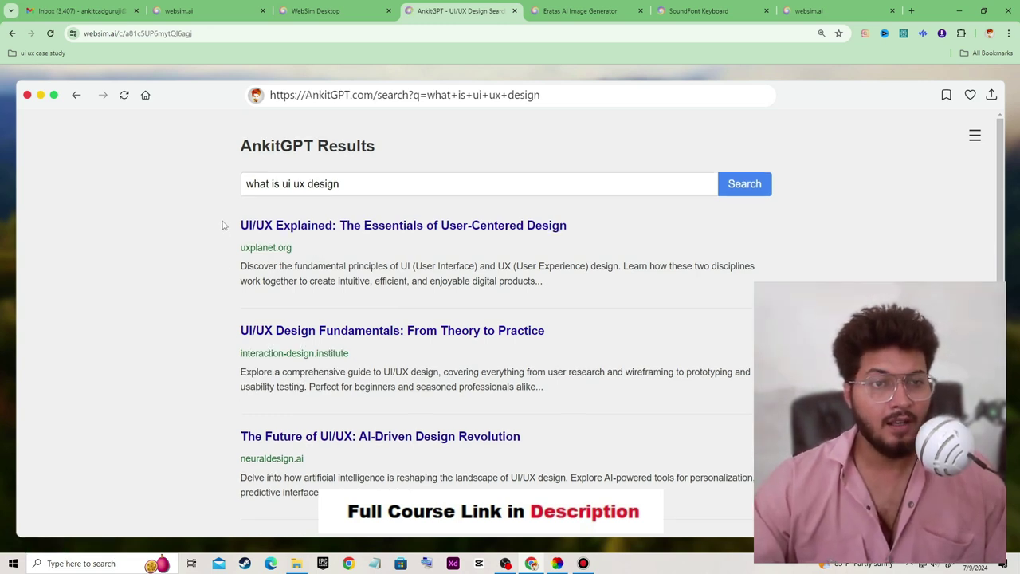
- Open the result "UI/UX Explained: The Essentials of User-Centered Design" and look through the generated article
right_click(308, 229)
click(275, 228)
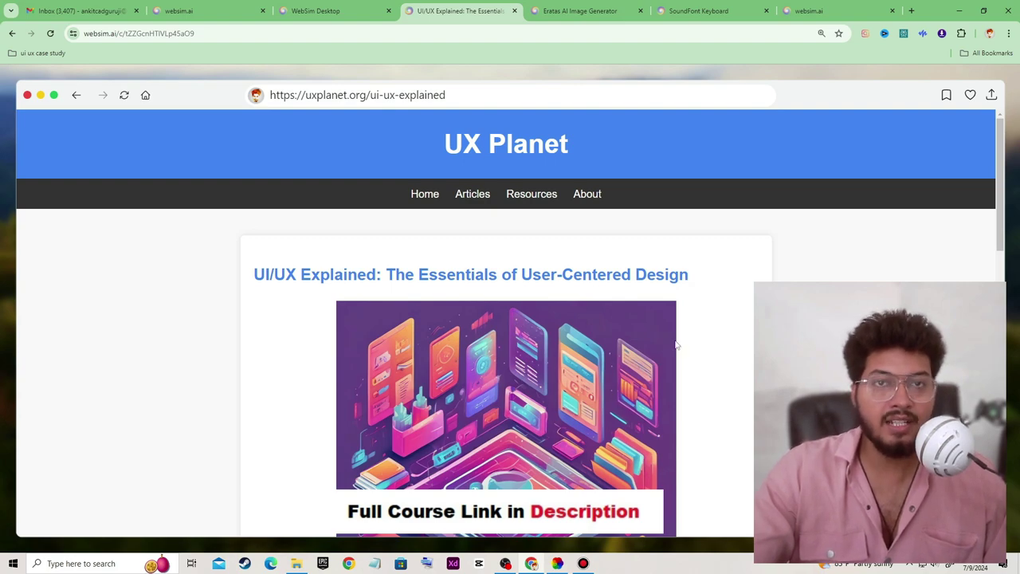
scroll(636, 337, down, 10)
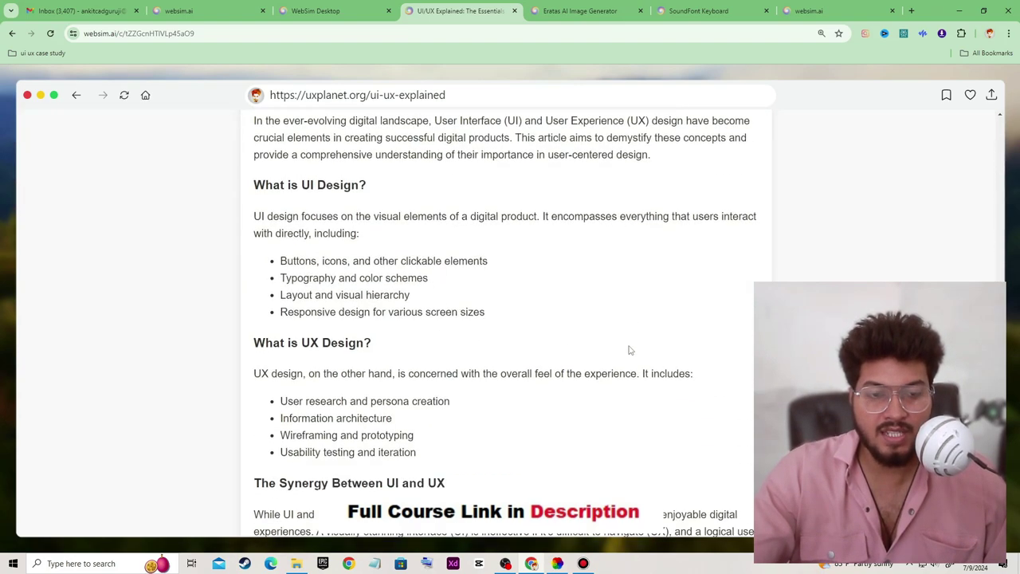
scroll(630, 350, down, 1)
scroll(628, 344, up, 3)
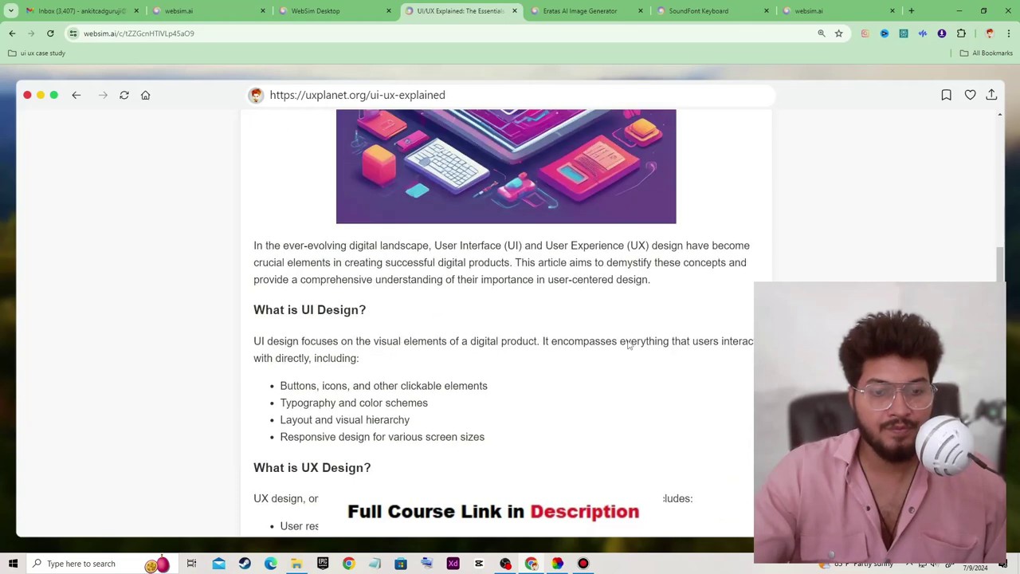
- Switch to the Eratas AI Image Generator project
key(ctrl+Tab)
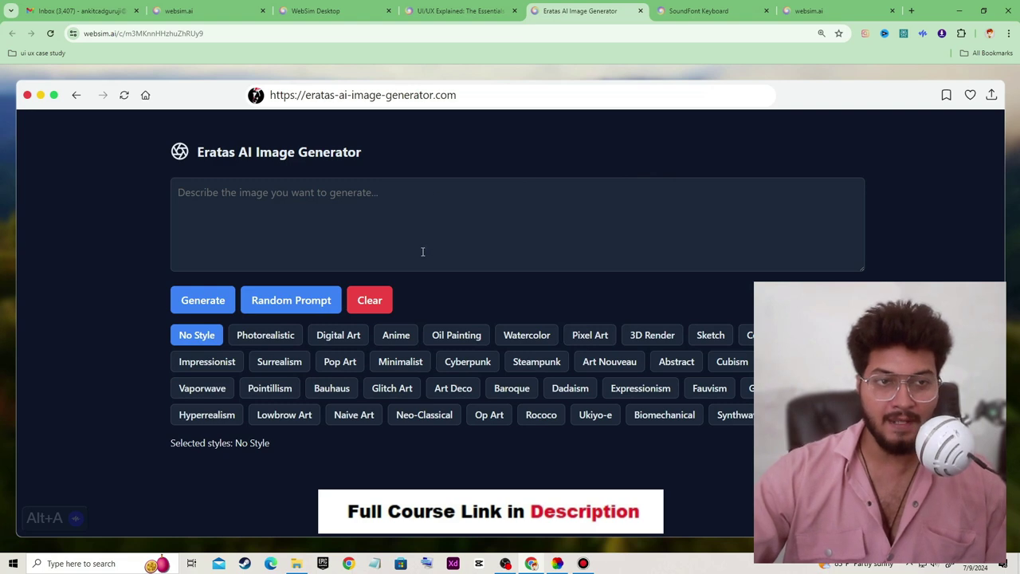
- Enter the image description "a men is walking in horror city" in the Eratas AI Image Generator
click(311, 202)
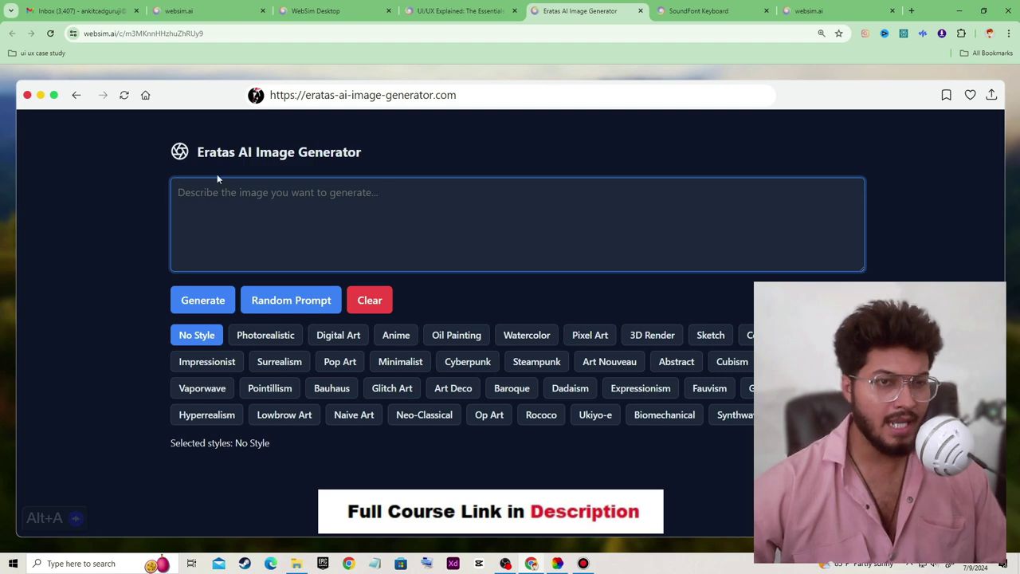
drag(197, 153, 237, 165)
click(348, 196)
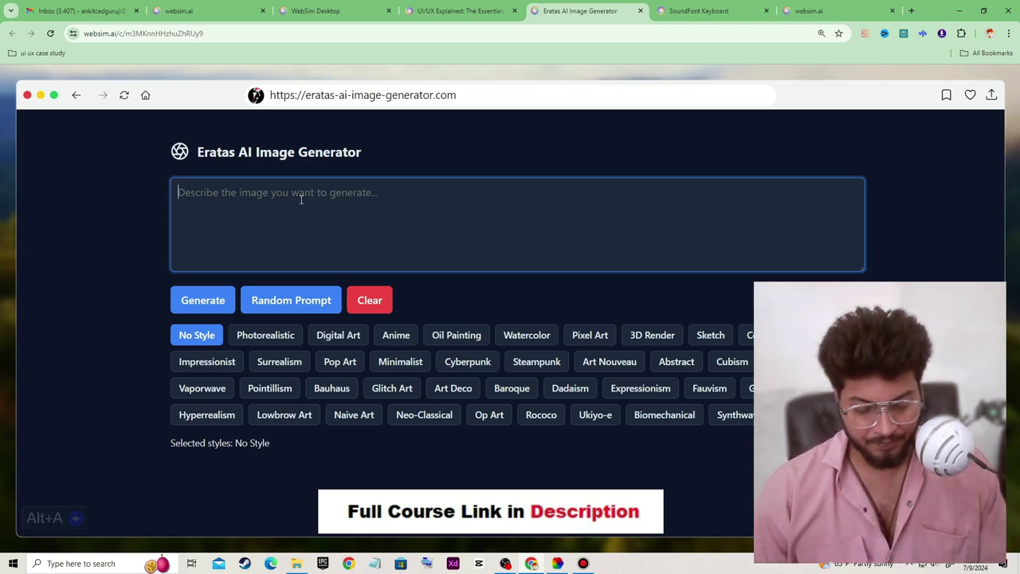
text(a men is)
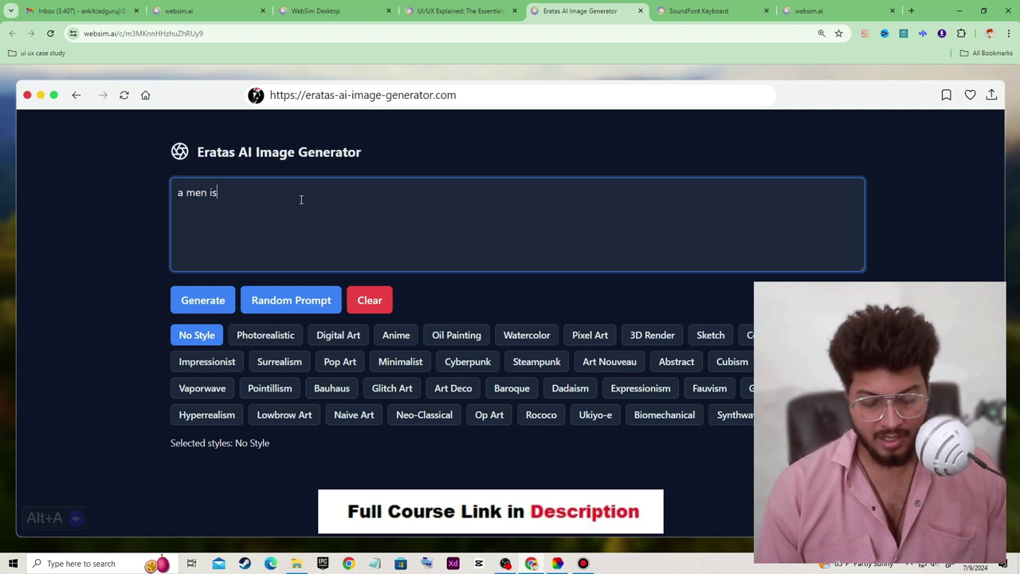
text( walking)
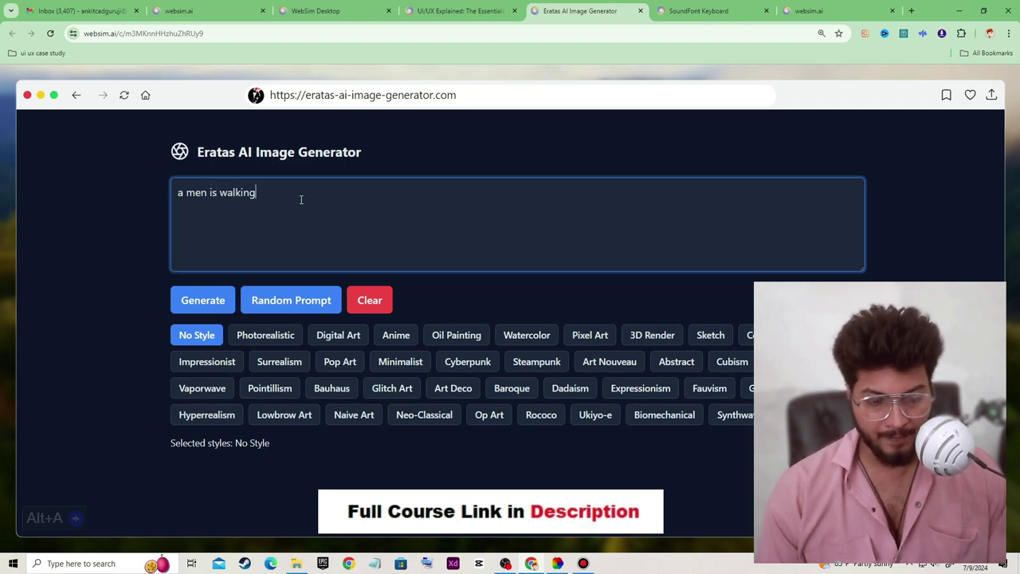
text( in hor)
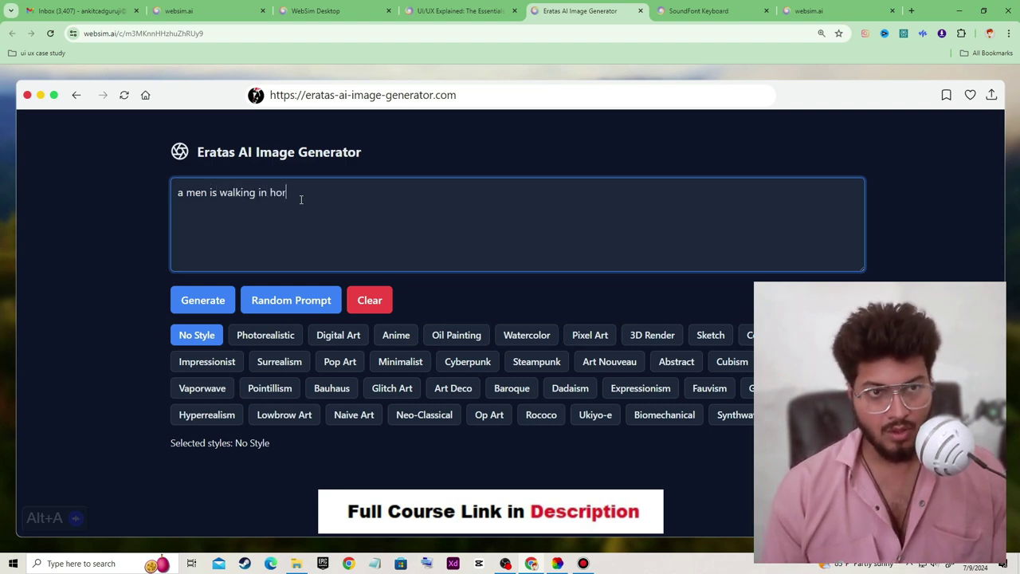
text(ror.ci)
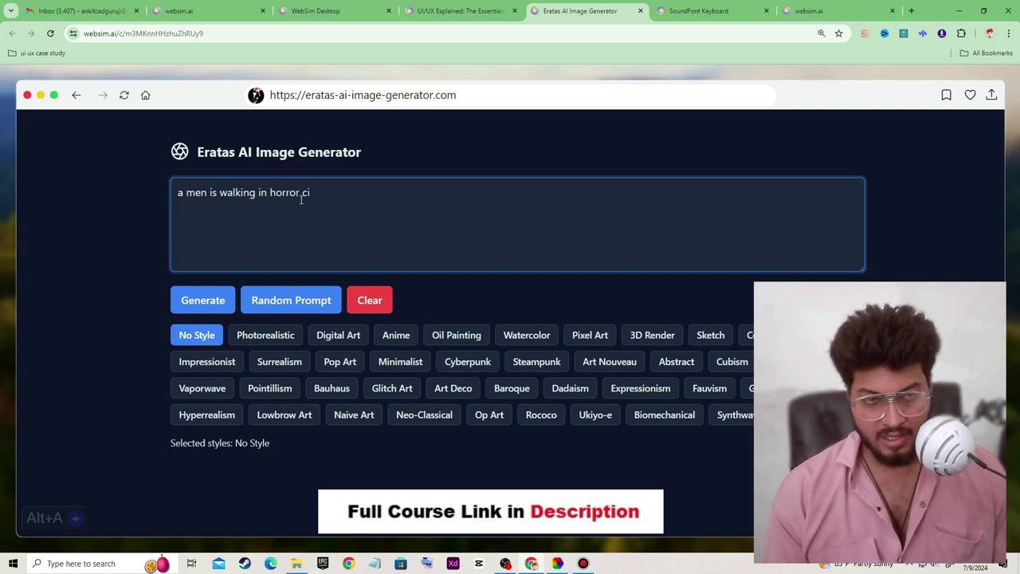
text(ty)
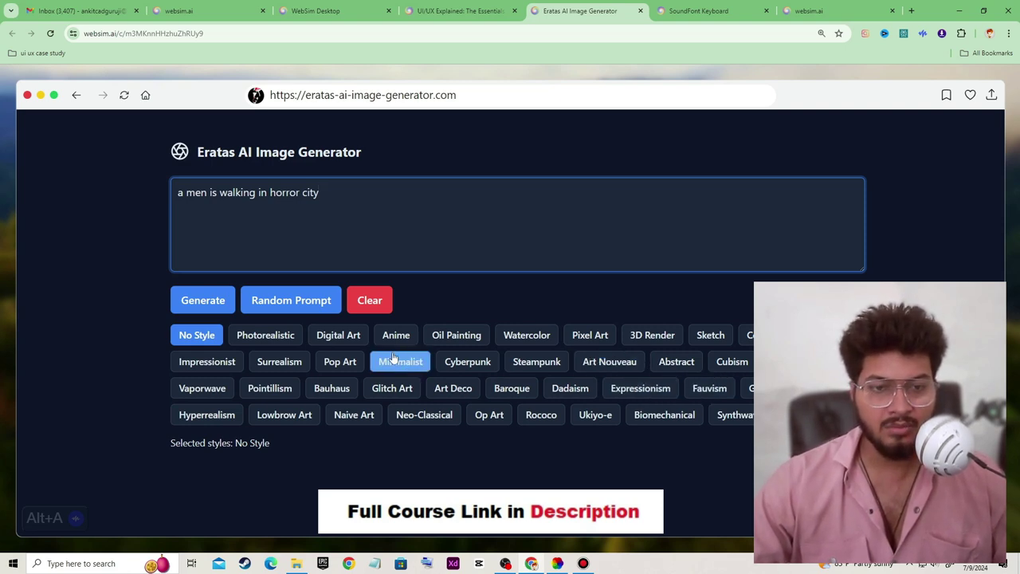
- Select the Surrealism and Neo-Classical styles and generate the images
click(283, 365)
click(422, 415)
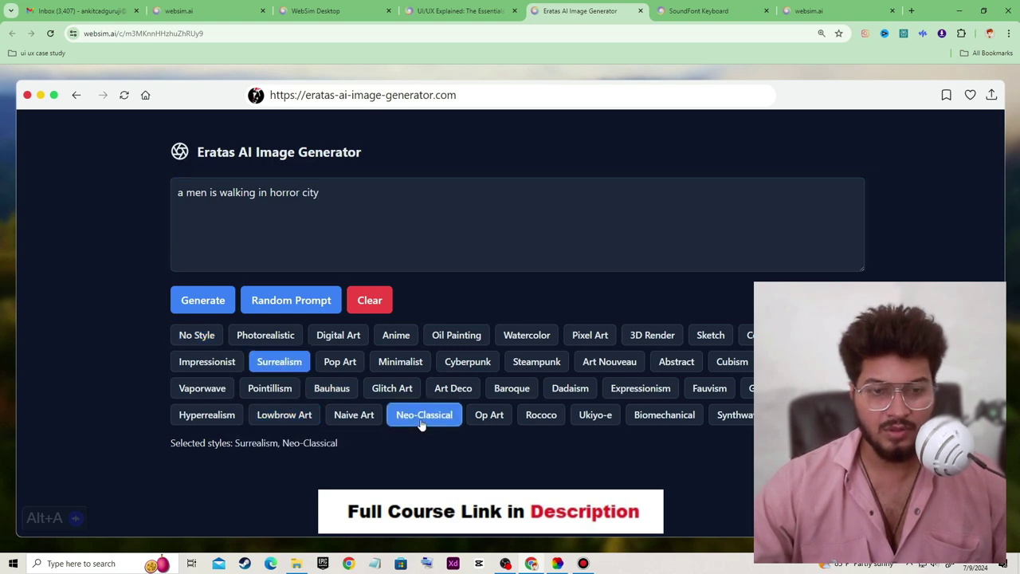
click(194, 307)
- Look through the generated horror city images below the style options
scroll(451, 410, down, 8)
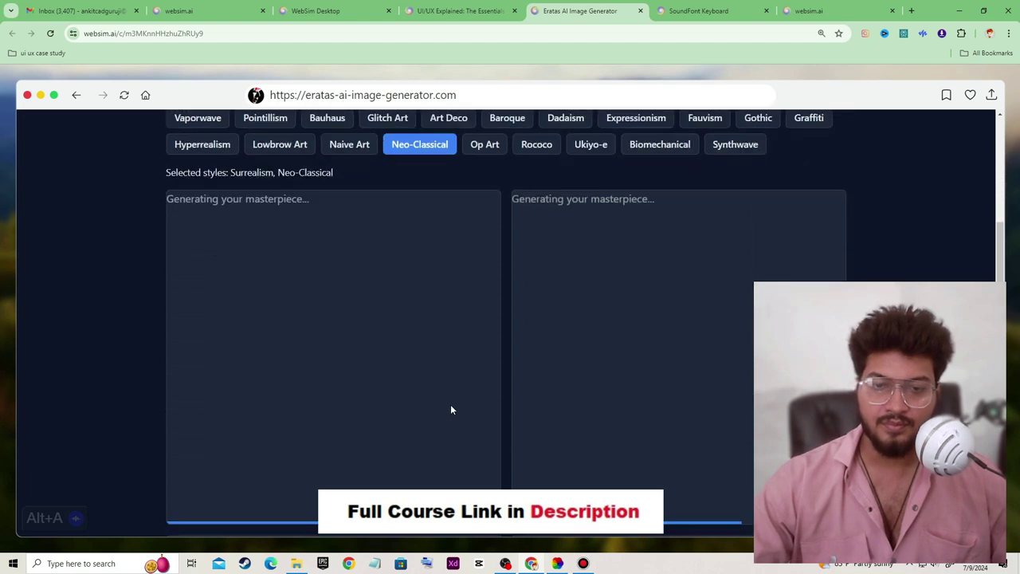
scroll(450, 410, up, 2)
scroll(451, 409, down, 1)
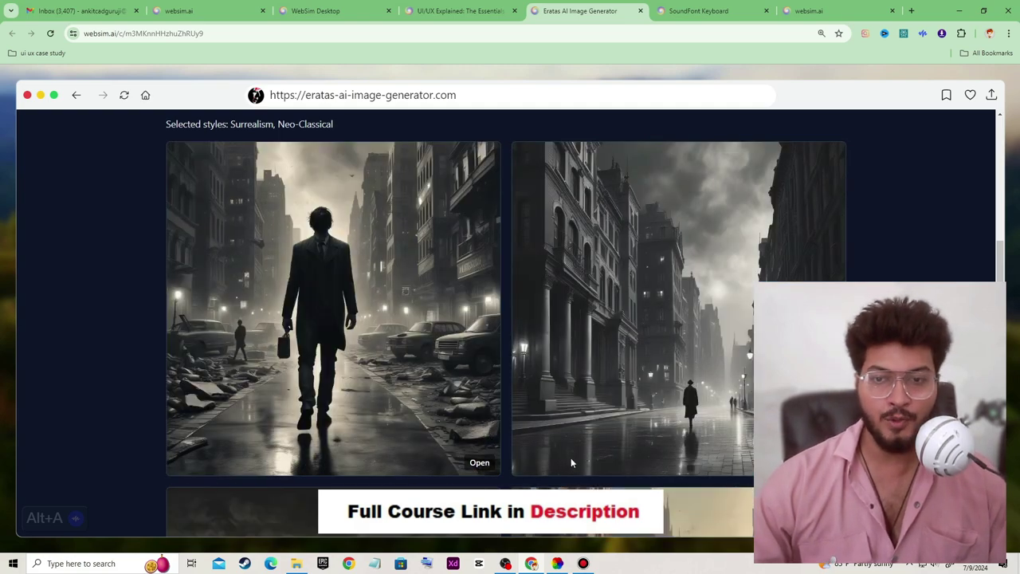
scroll(573, 448, down, 3)
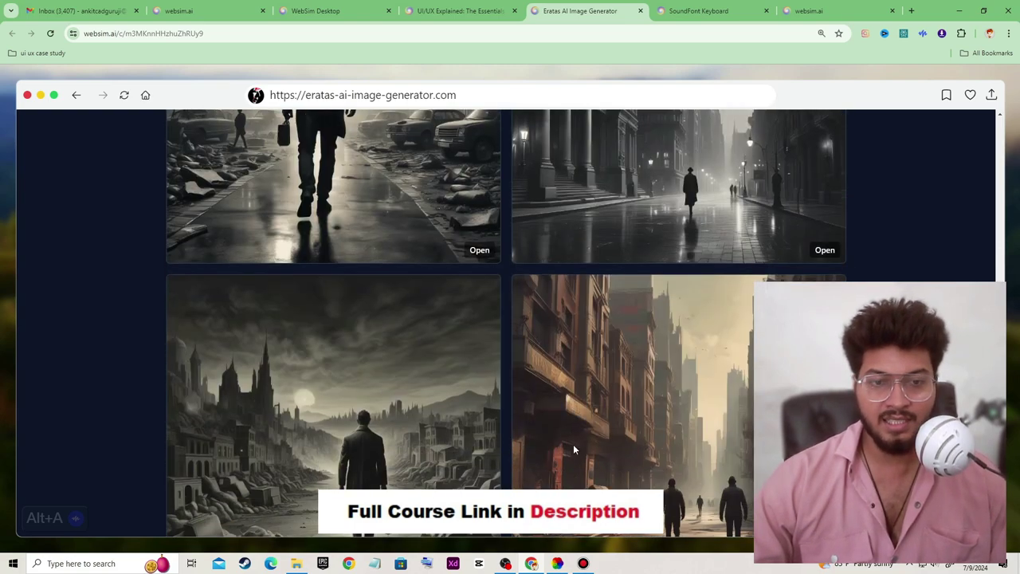
scroll(573, 448, down, 1)
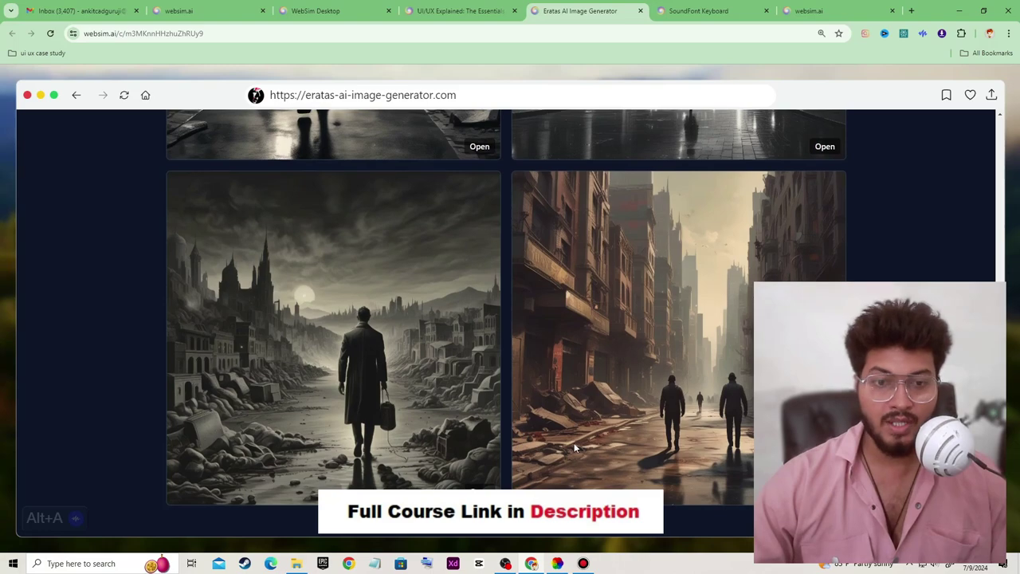
scroll(574, 445, up, 5)
scroll(581, 444, down, 2)
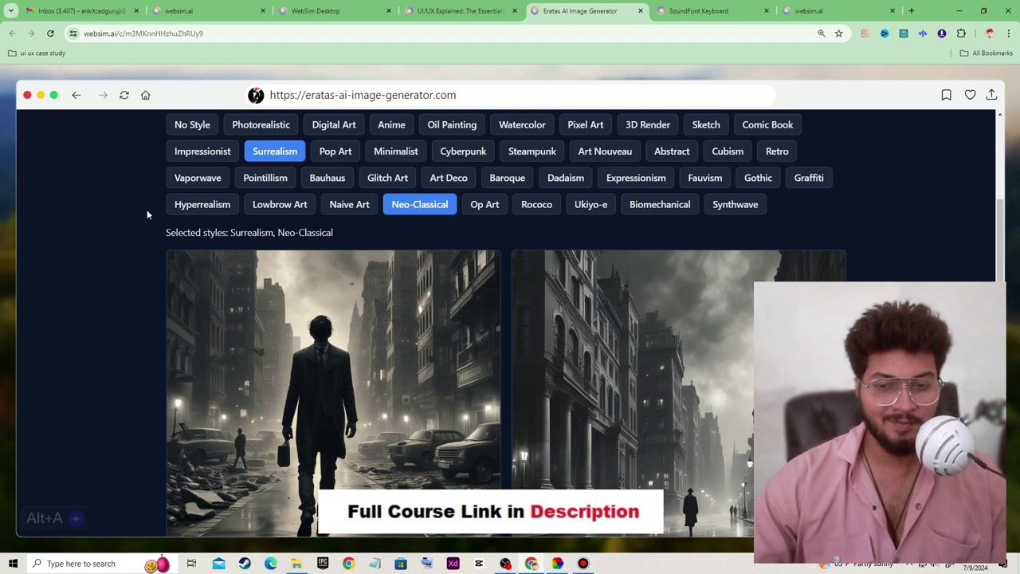
- Open the first generated image and the warm-toned ruined street image at full size, enlarging the second one
click(333, 319)
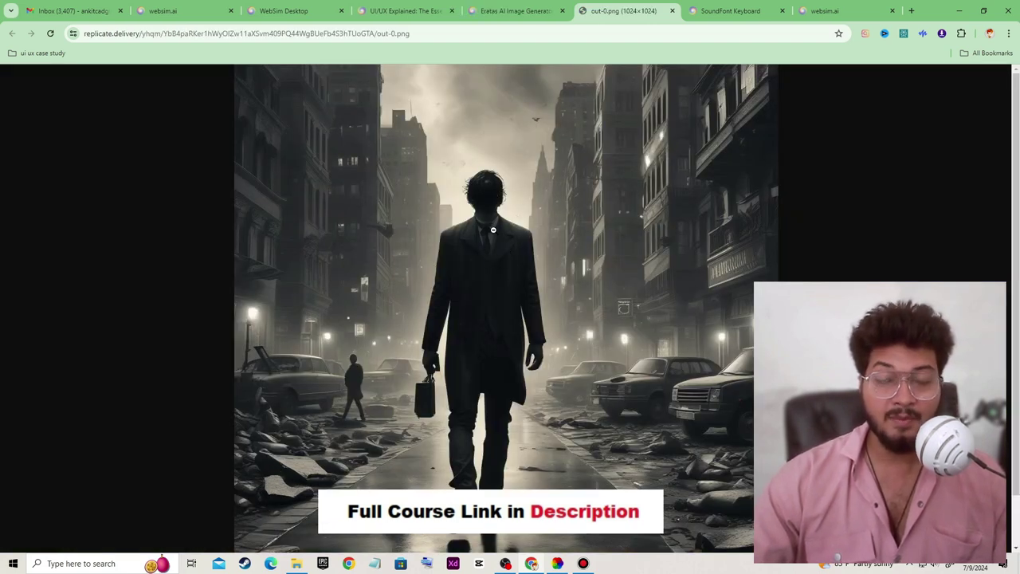
key(ctrl+shift+Tab)
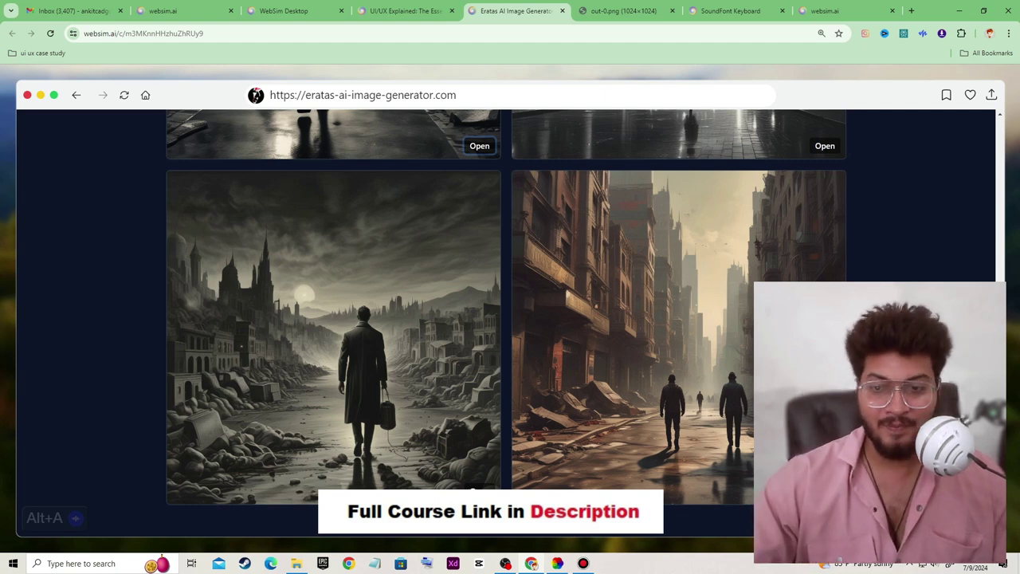
click(479, 145)
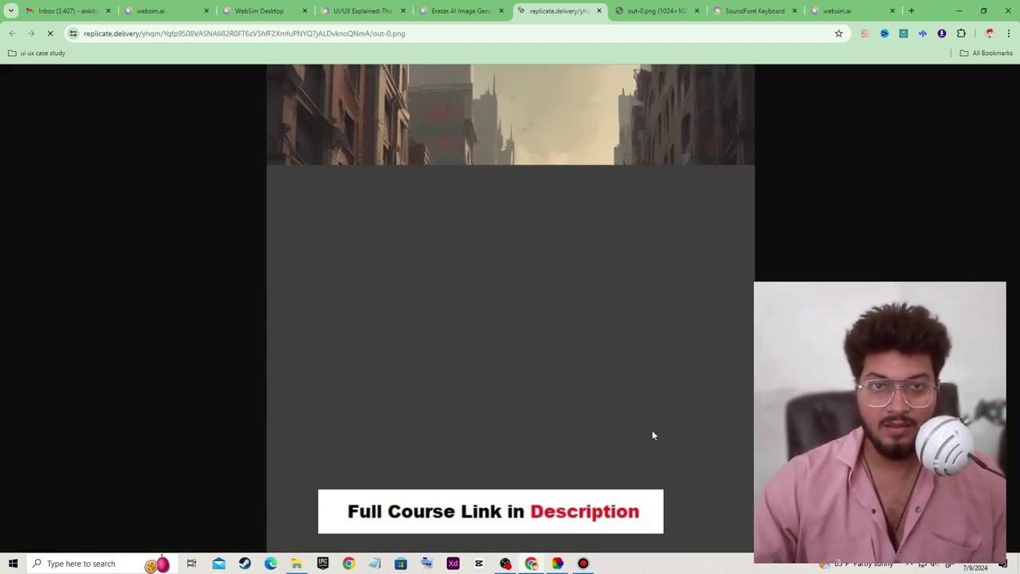
click(560, 384)
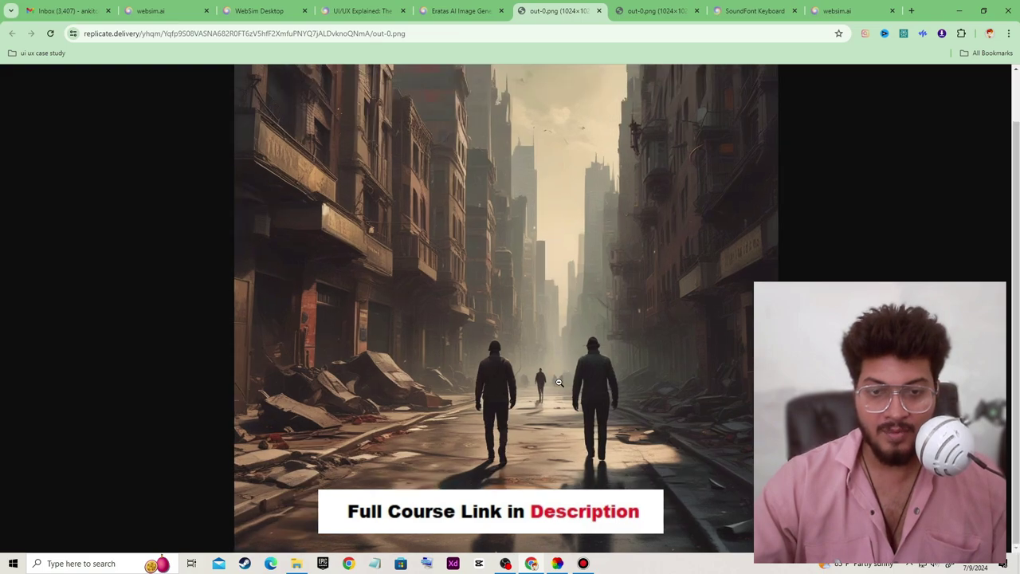
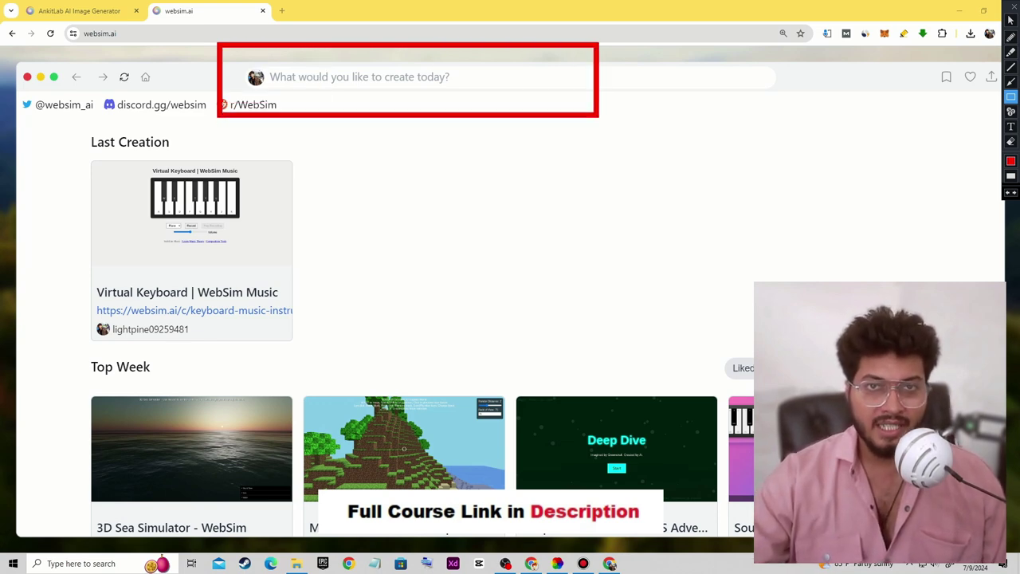
- Clear the red rectangle annotation around the websim.ai prompt bar
key(Escape)
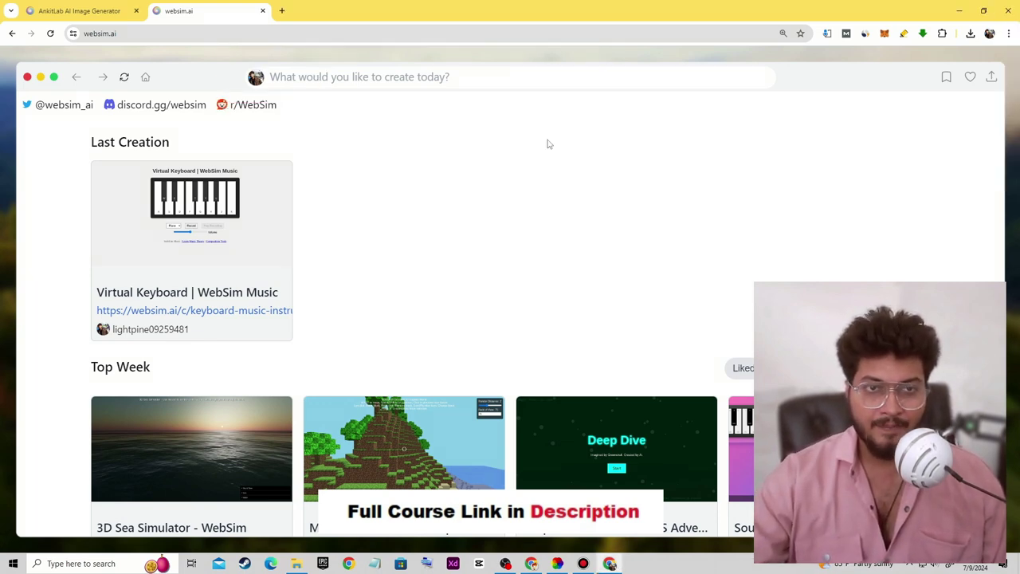
click(231, 38)
click(390, 127)
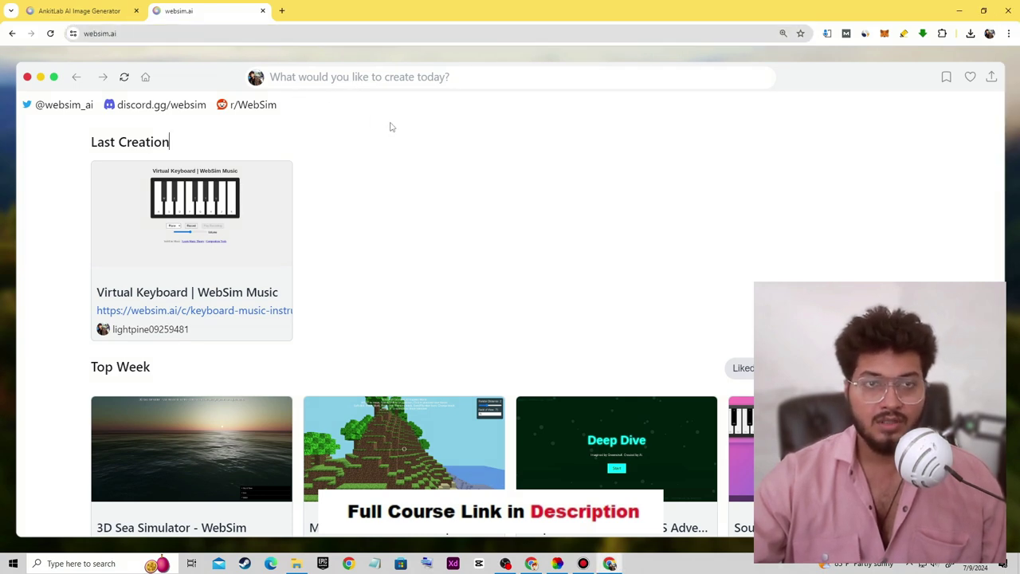
- Submit the websim.ai prompt "create clone of midjourny image generator. make it fully functional"
click(335, 78)
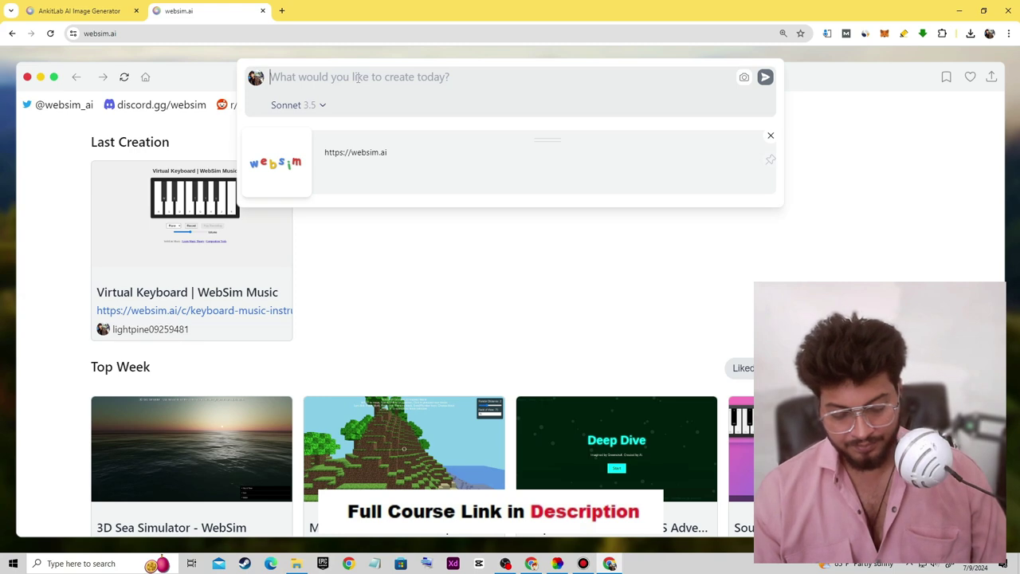
text(create)
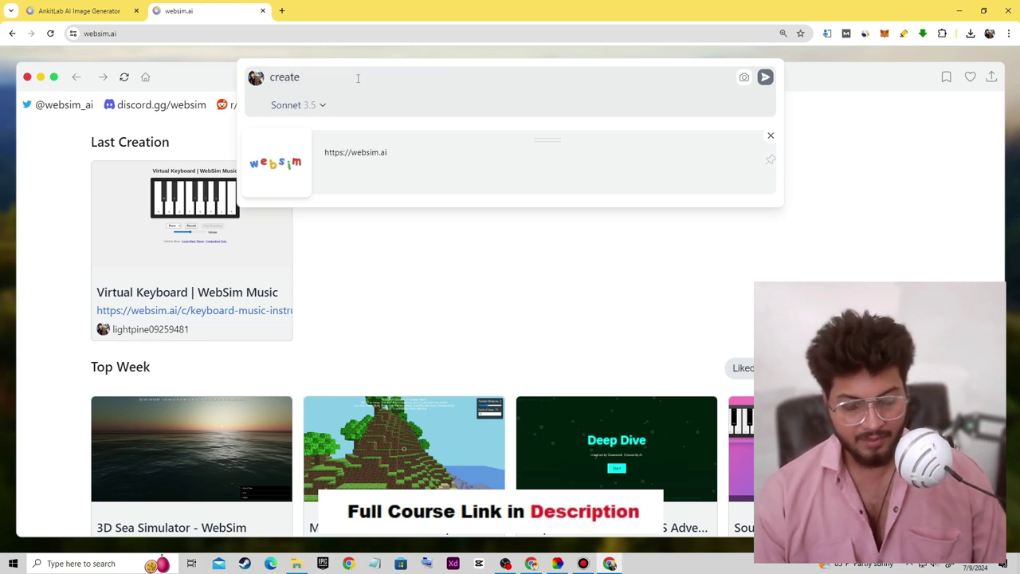
text( clone o)
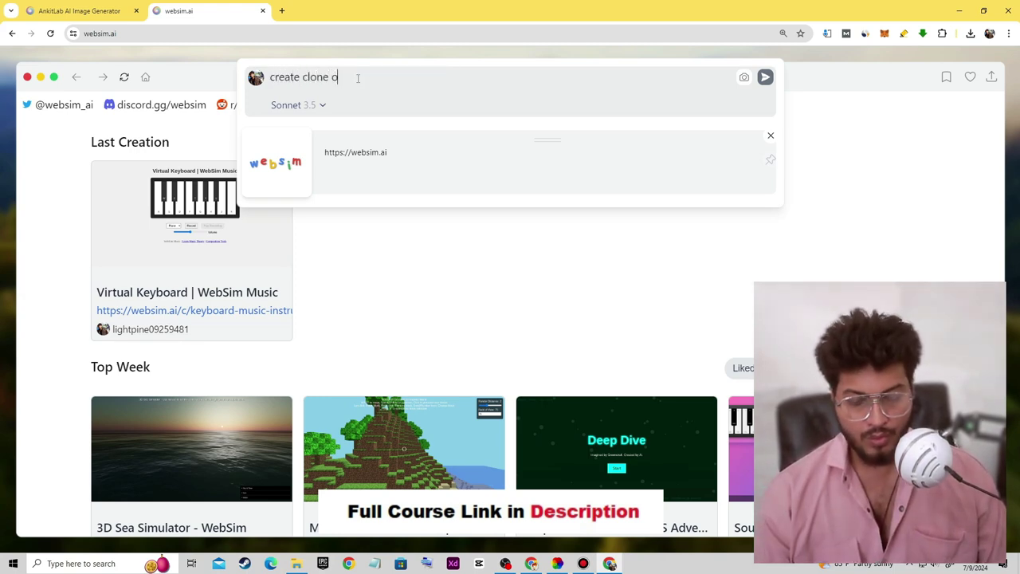
text(f mi)
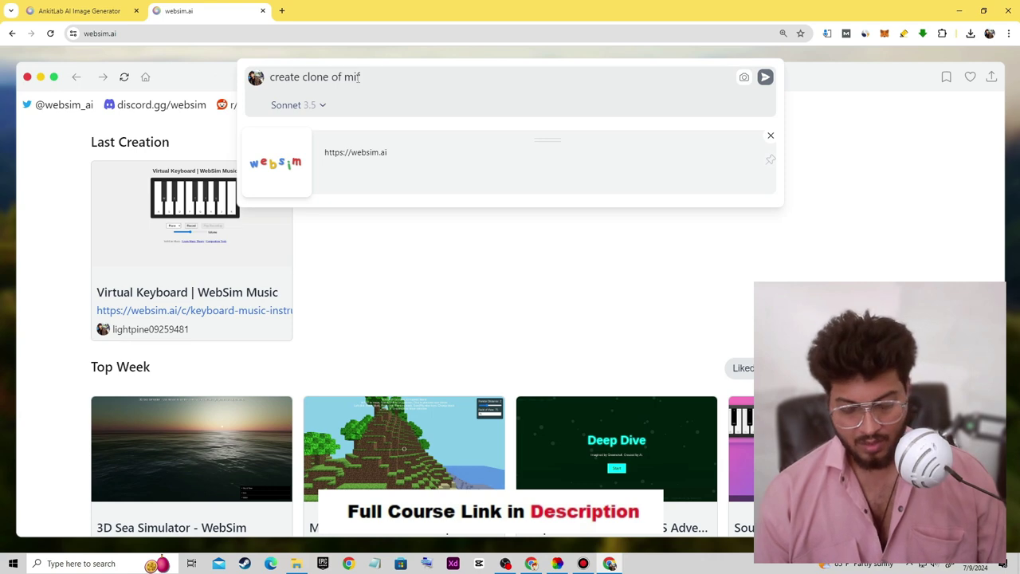
text(djourny)
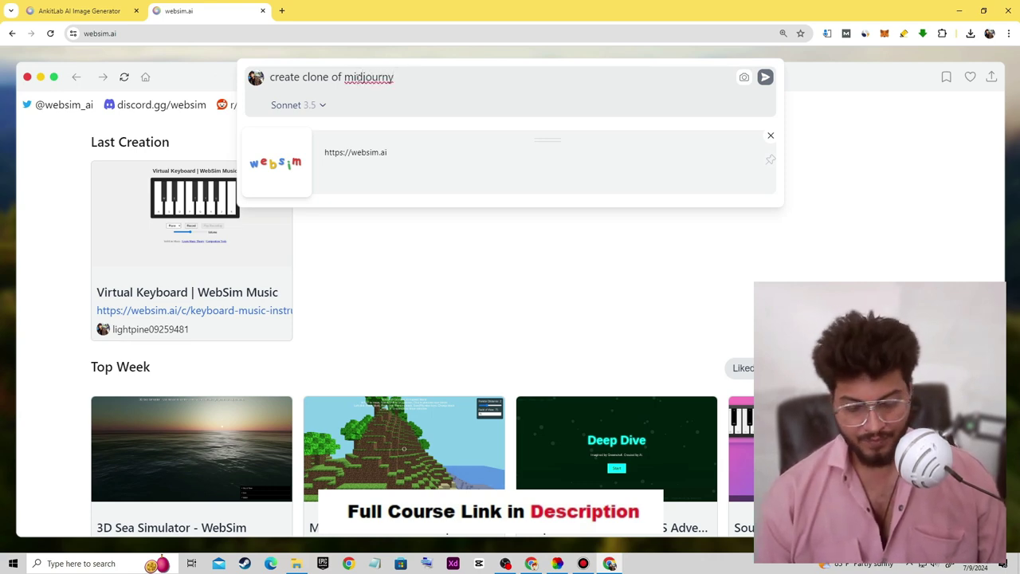
text( image )
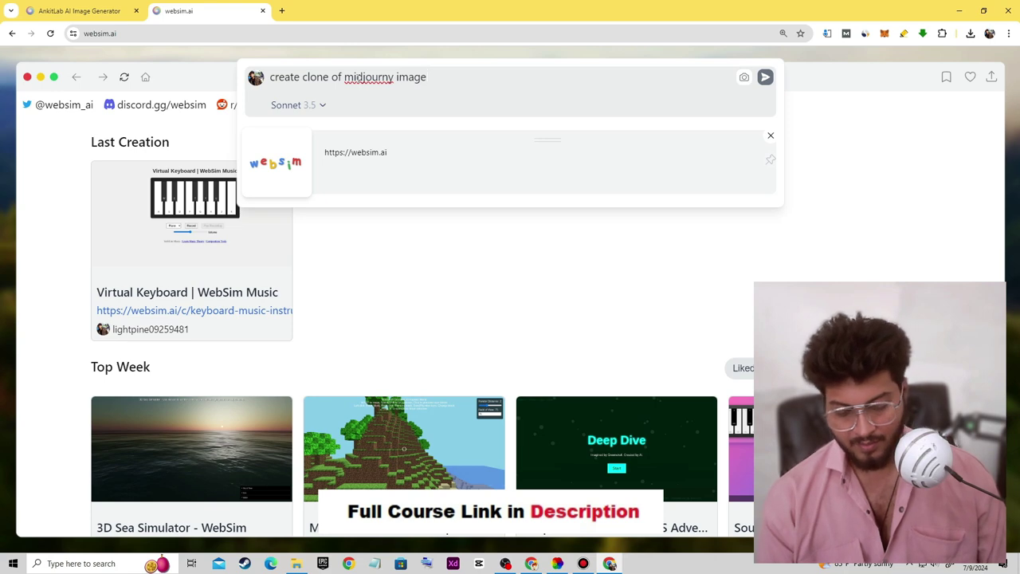
text(generator)
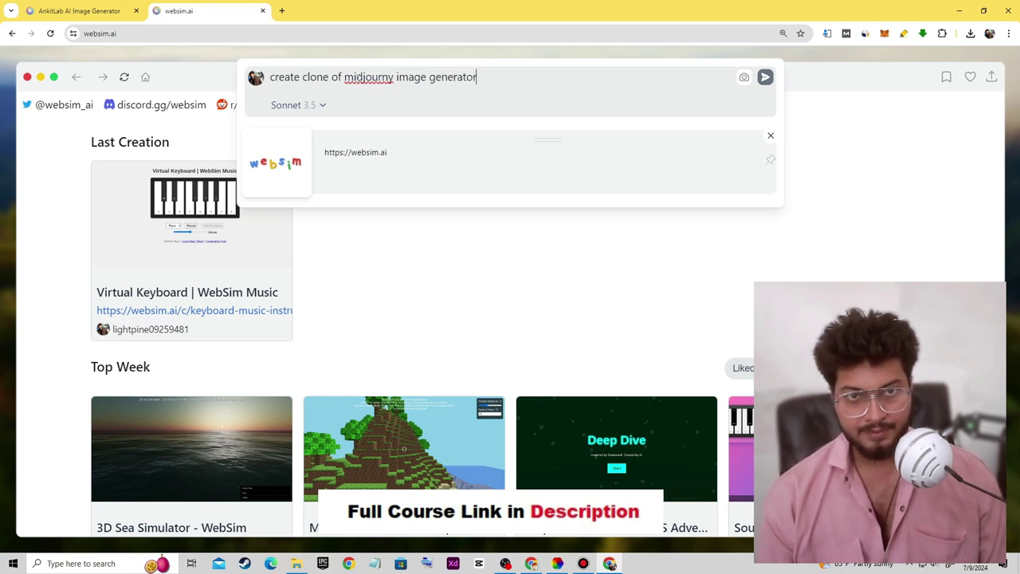
text(. make it)
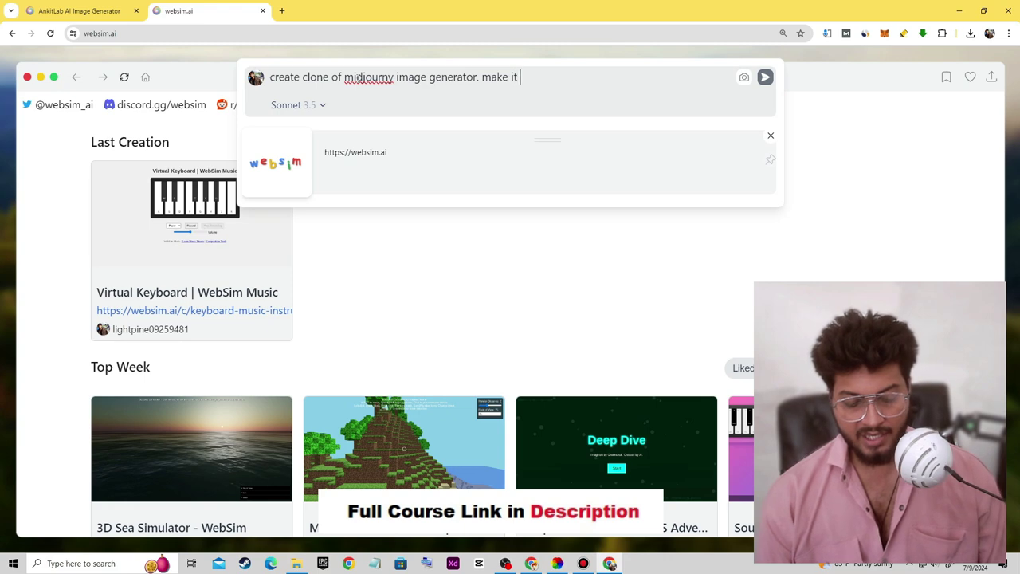
text( fully)
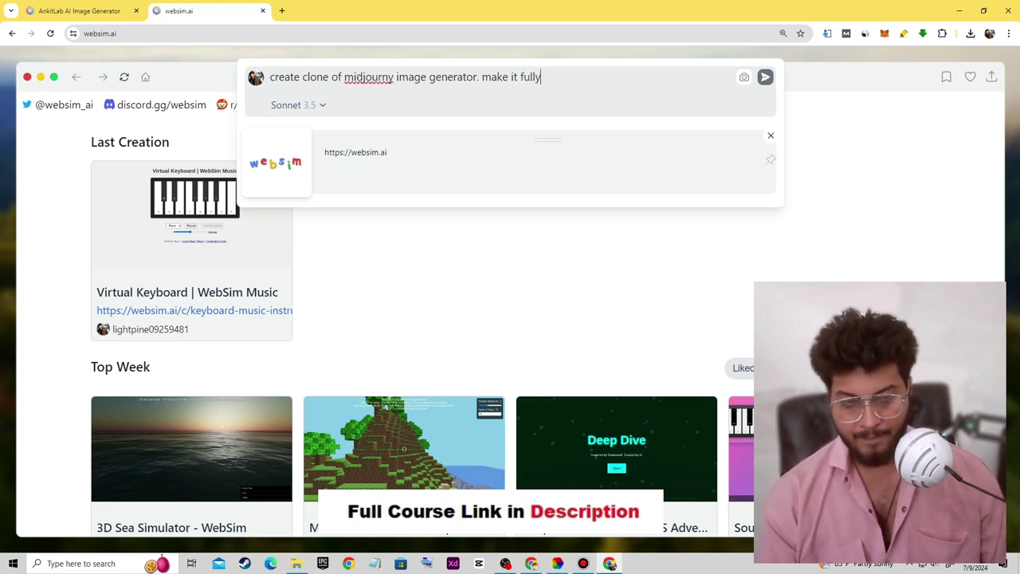
text( functional)
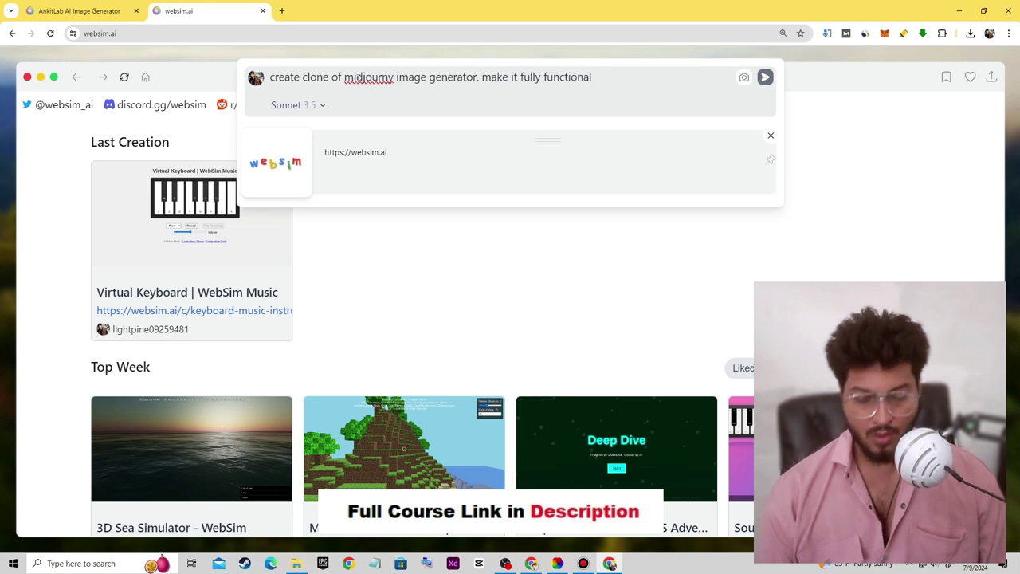
key(Return)
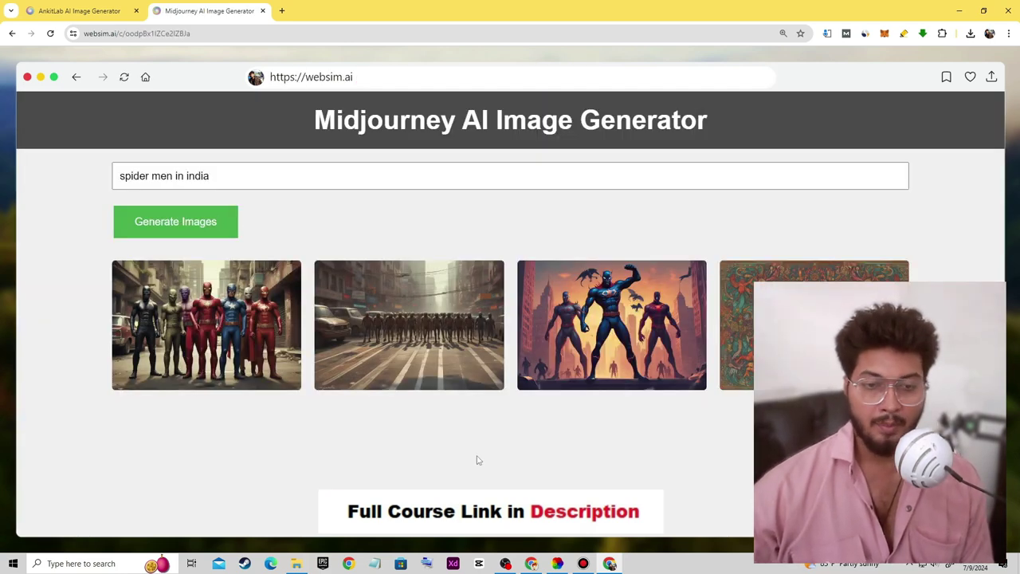
- Mark the image prompt field and the Generate Images button with red rectangles, clearing each annotation
key(ctrl+shift+r)
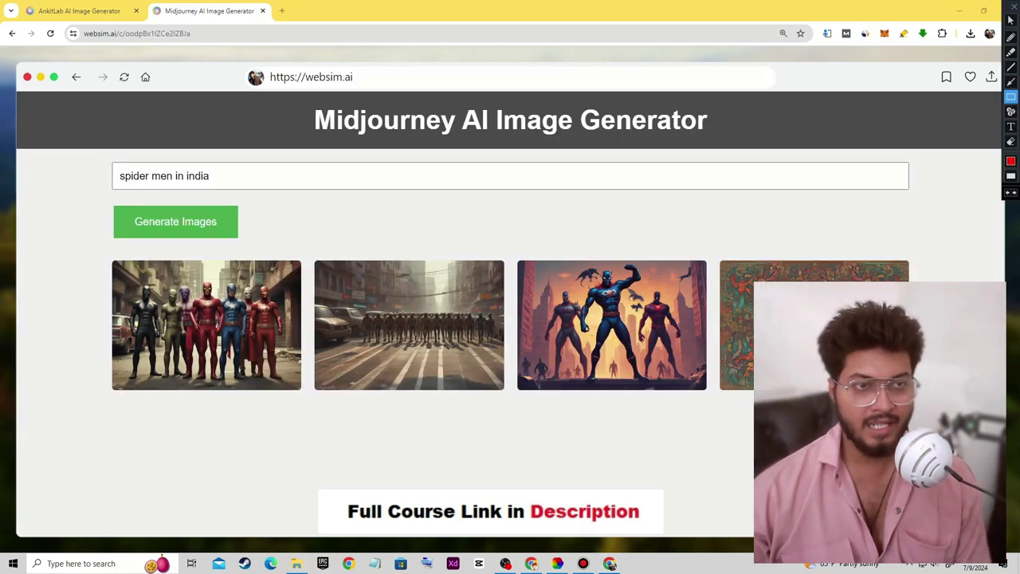
mouse_move(82, 144)
mouse_down()
mouse_move(222, 217)
mouse_move(386, 220)
mouse_up()
key(Escape)
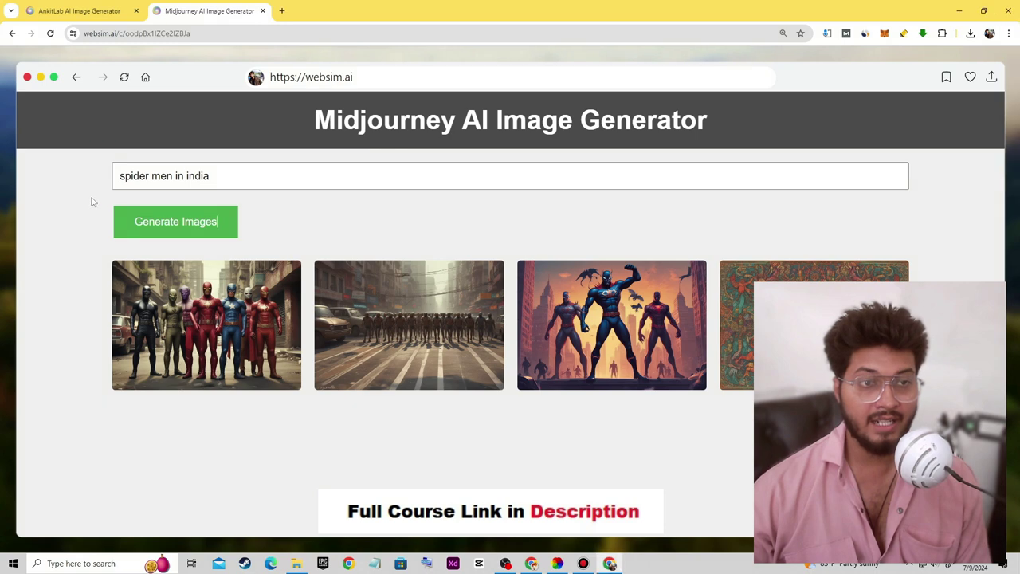
drag(89, 185, 296, 254)
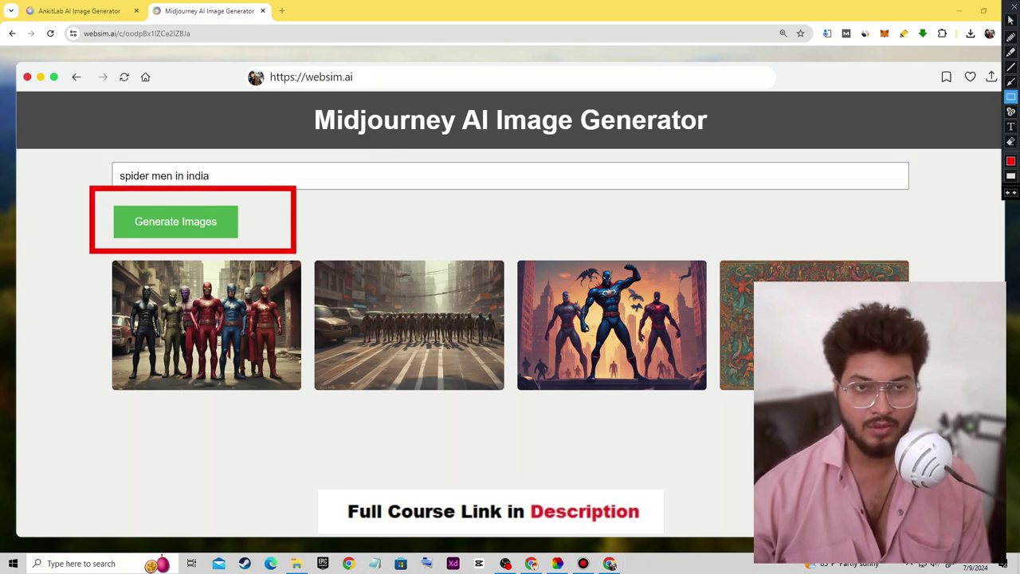
key(ctrl+shift+r)
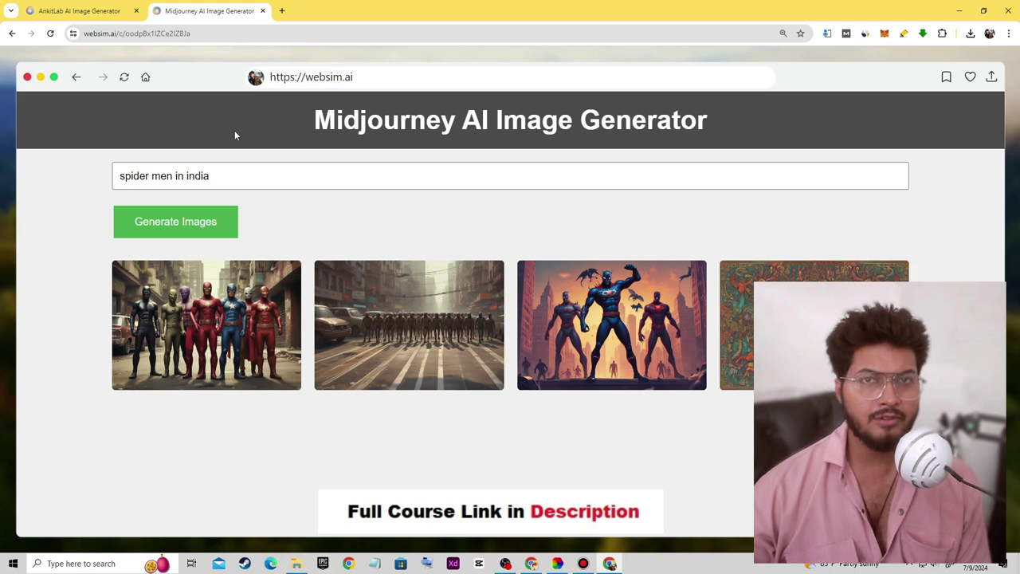
- Mark the websim.ai prompt bar with a red rectangle and clear the annotation
key(ctrl+shift+r)
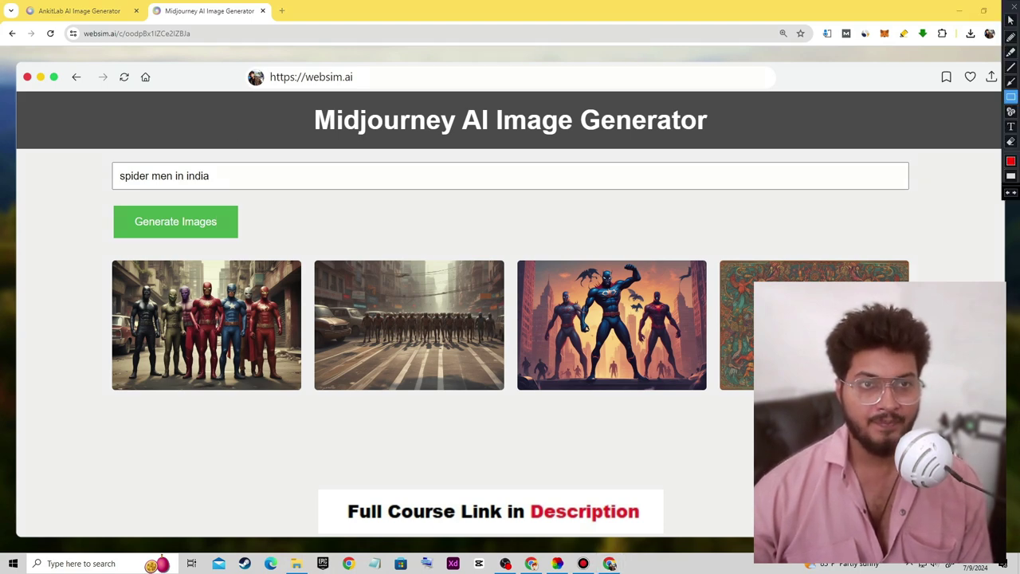
mouse_move(232, 44)
mouse_down()
mouse_move(365, 100)
mouse_move(426, 102)
mouse_up()
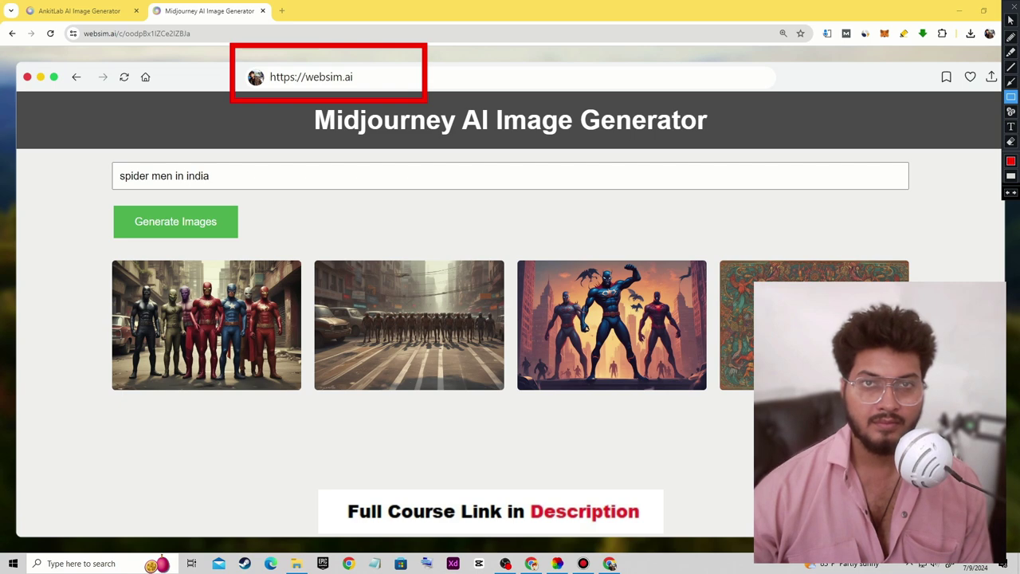
key(ctrl+shift+r)
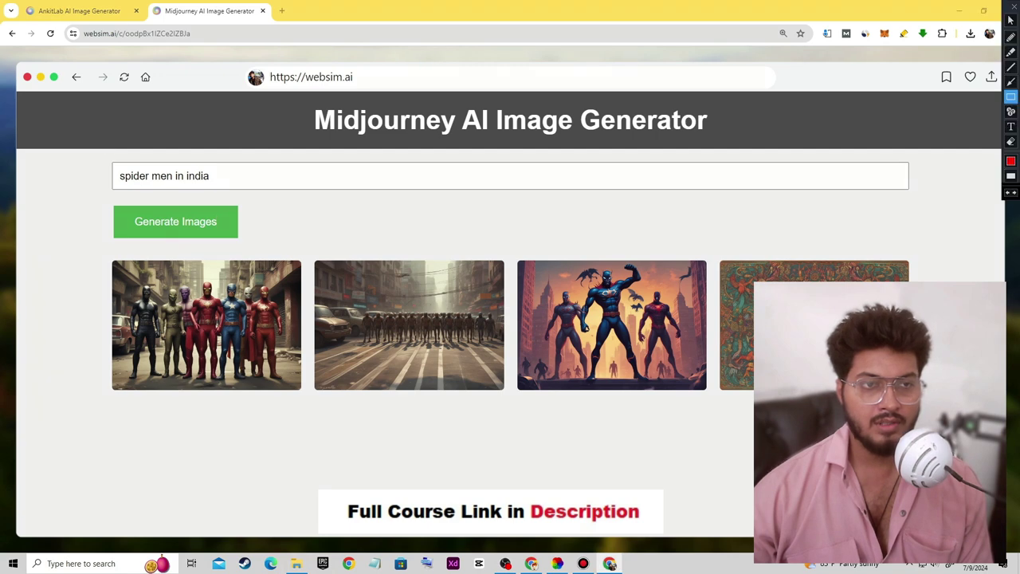
- Replace the image prompt with "brock lesner in indian dress" and generate the images
mouse_move(97, 140)
mouse_down()
mouse_move(293, 198)
mouse_move(56, 176)
mouse_up()
key(ctrl+shift+r)
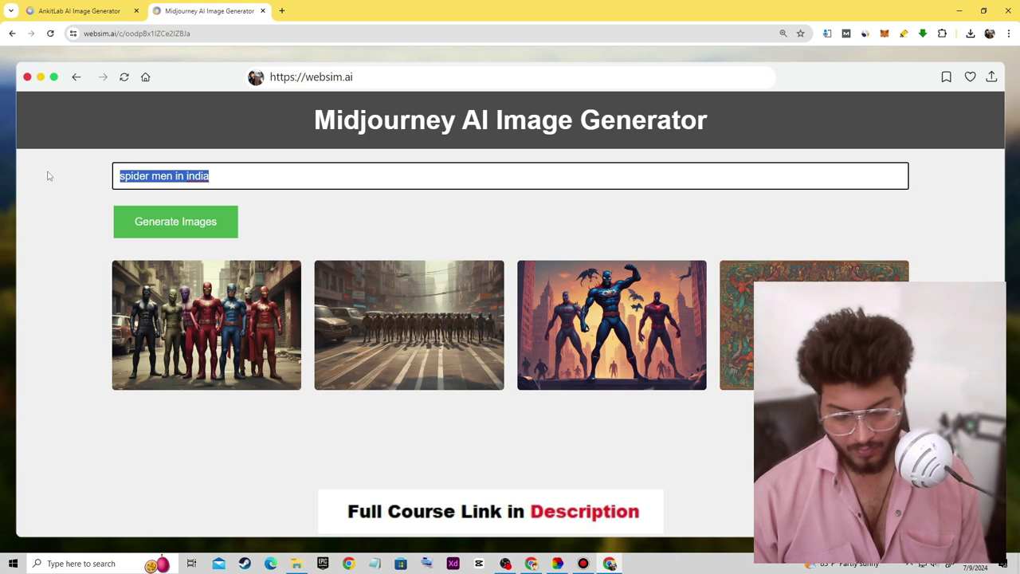
text(brockle)
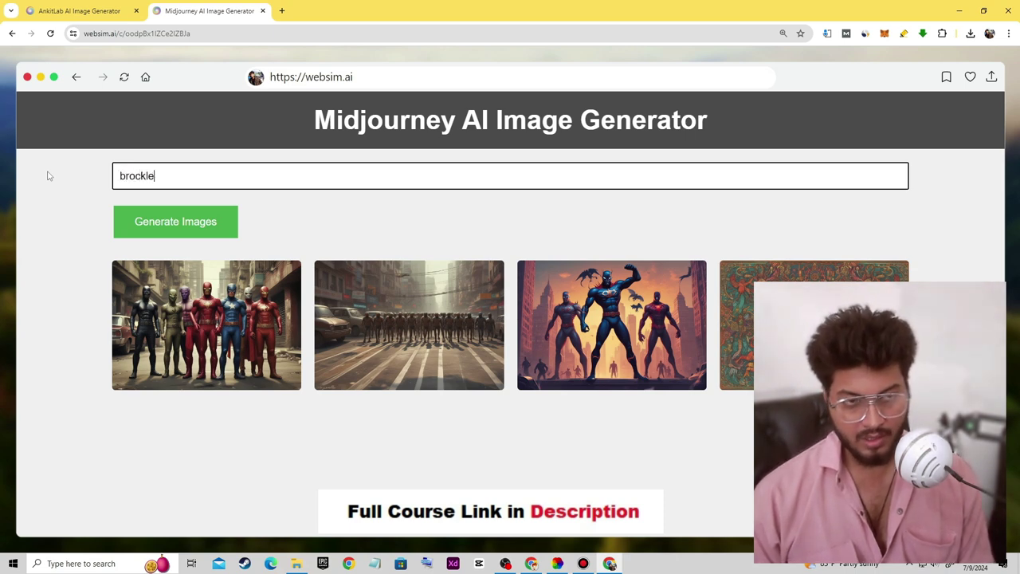
text(sner )
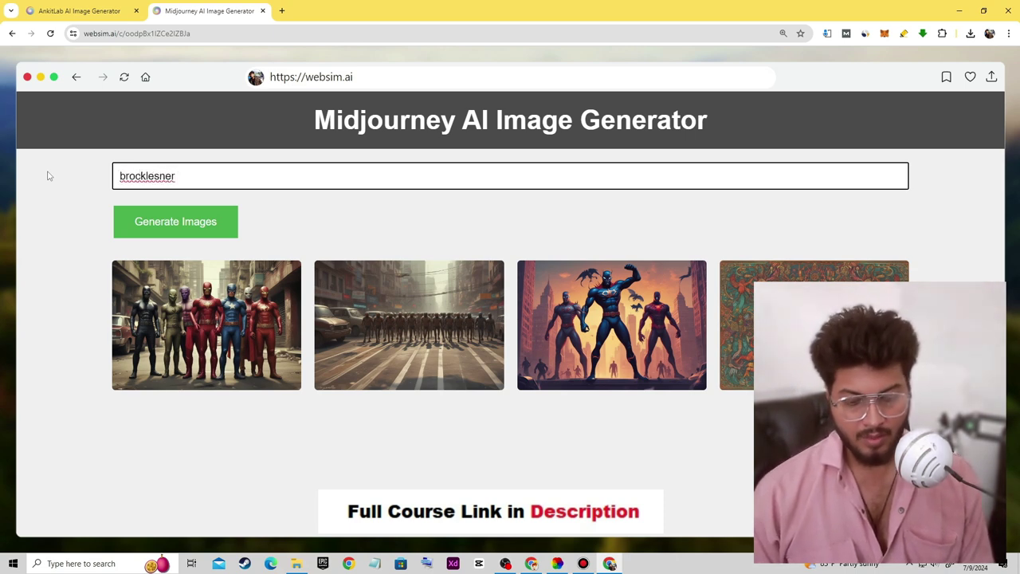
text(in w)
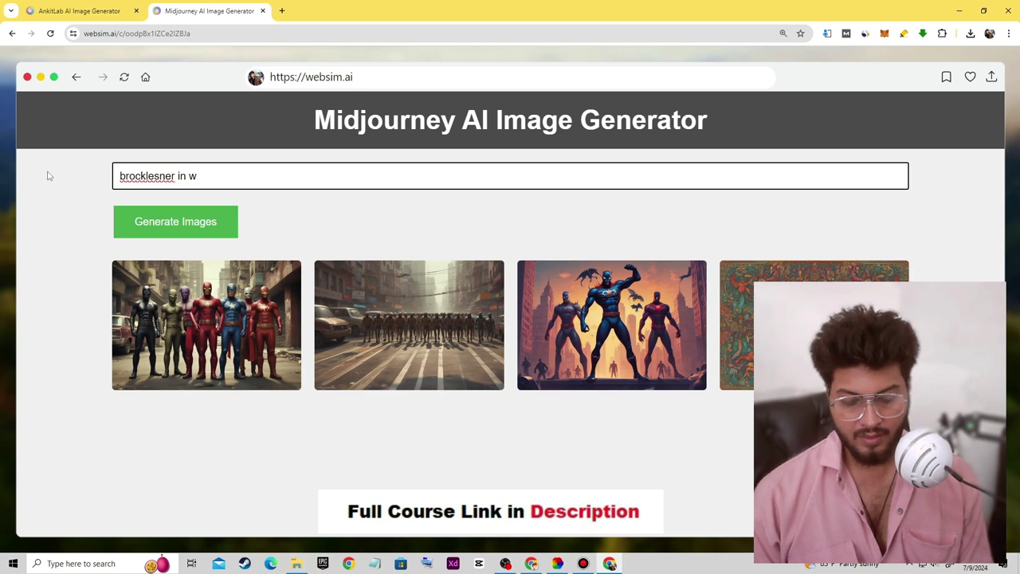
key(BackSpace)
key(BackSpace)
text(indi)
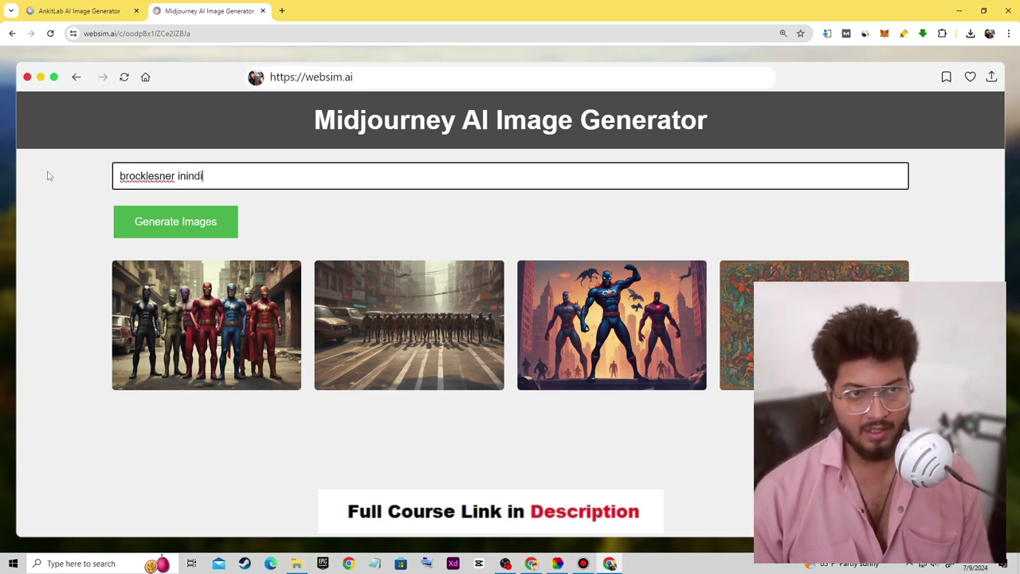
key(BackSpace)
key(BackSpace)
key(BackSpace)
text(i)
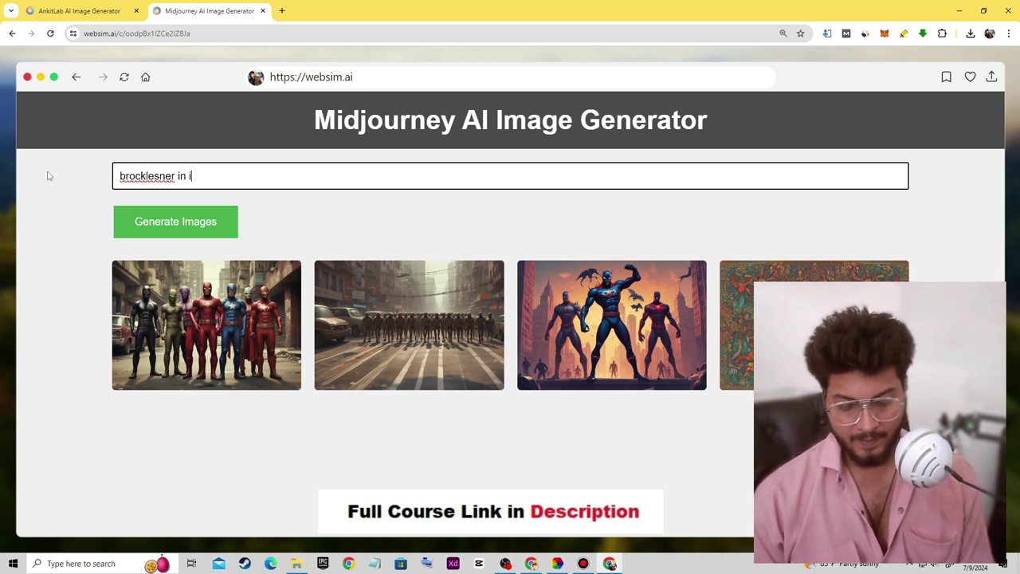
text(ndian d)
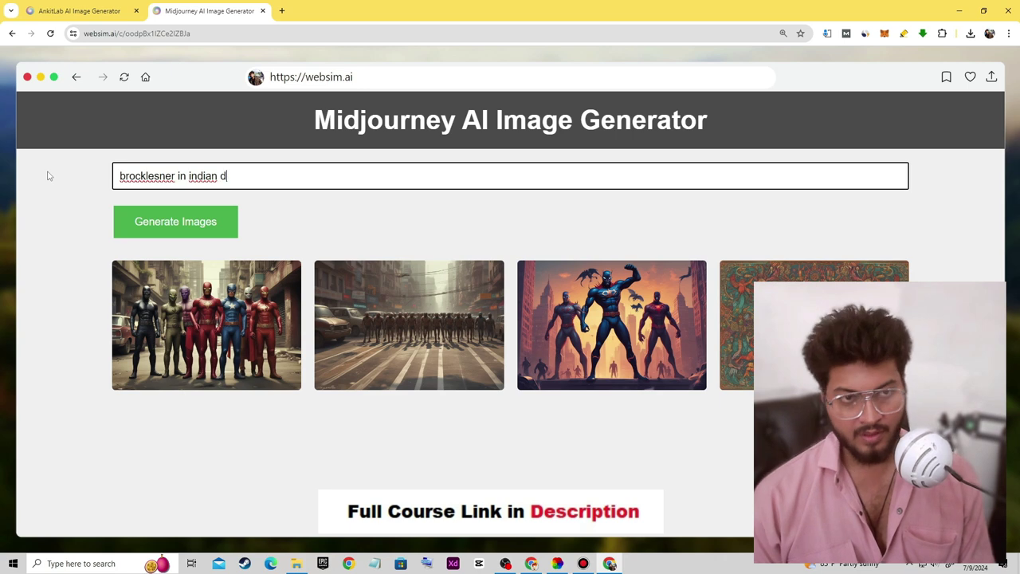
text(ress)
mouse_move(10, 145)
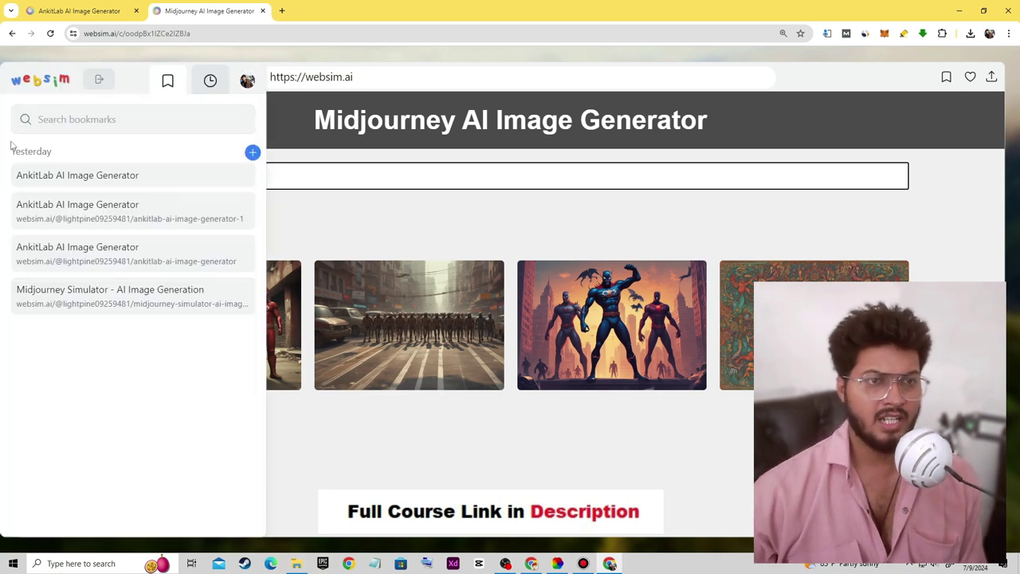
click(178, 220)
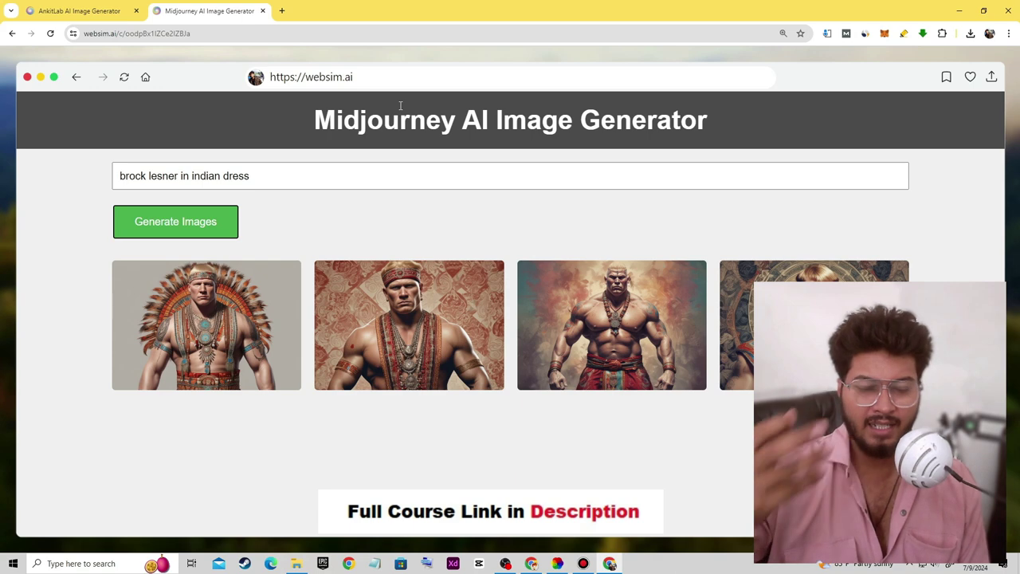
- Replace the image prompt with "lord krishna cute baby image" and generate a new set of images
click(296, 175)
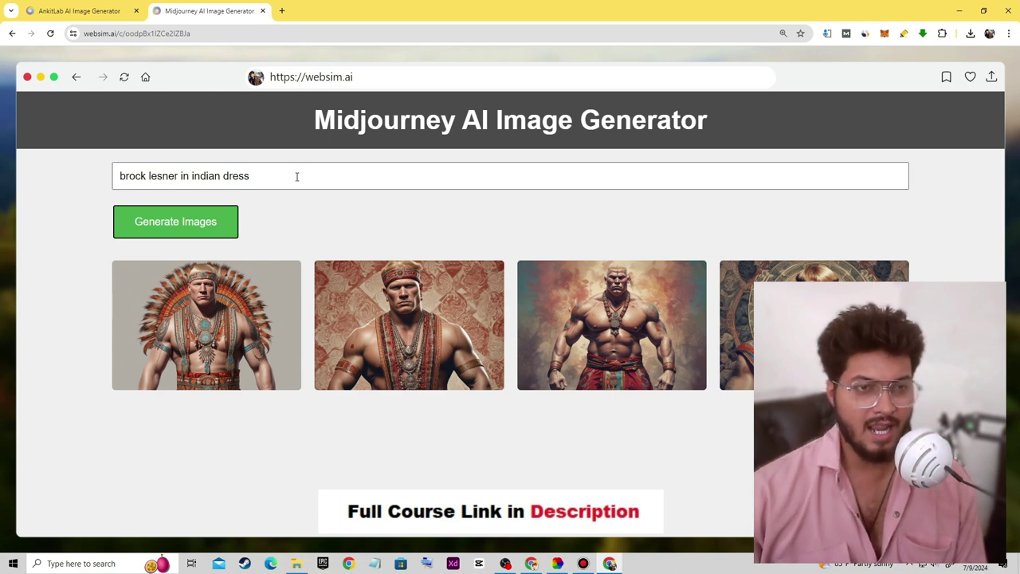
mouse_move(6, 169)
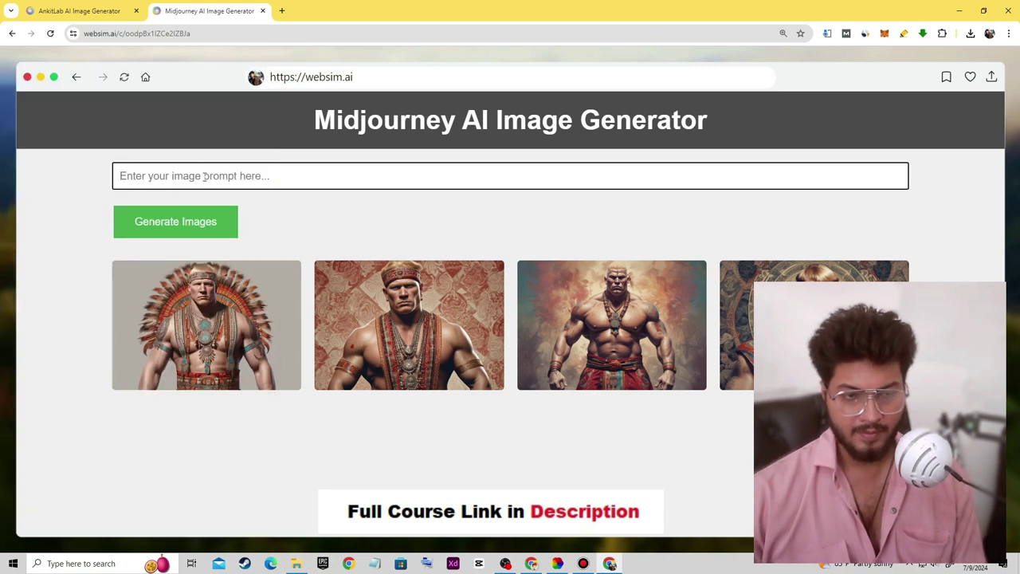
text(lord k)
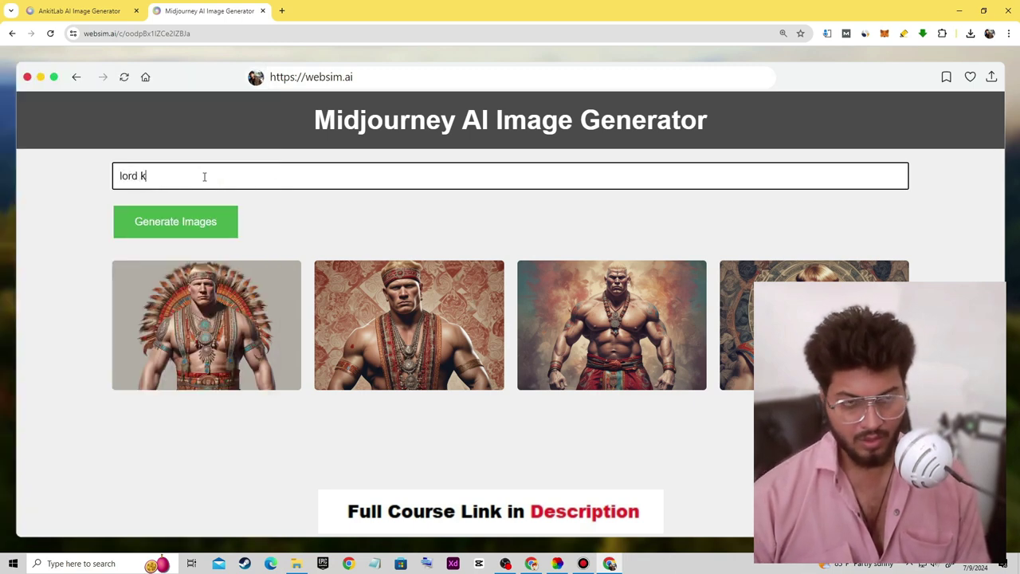
text(rishna)
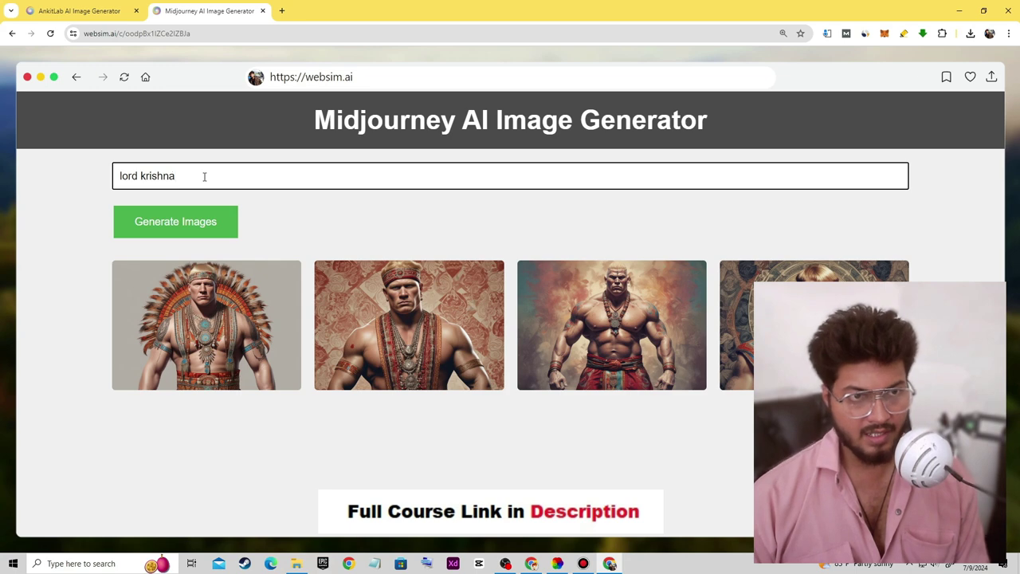
text( cute )
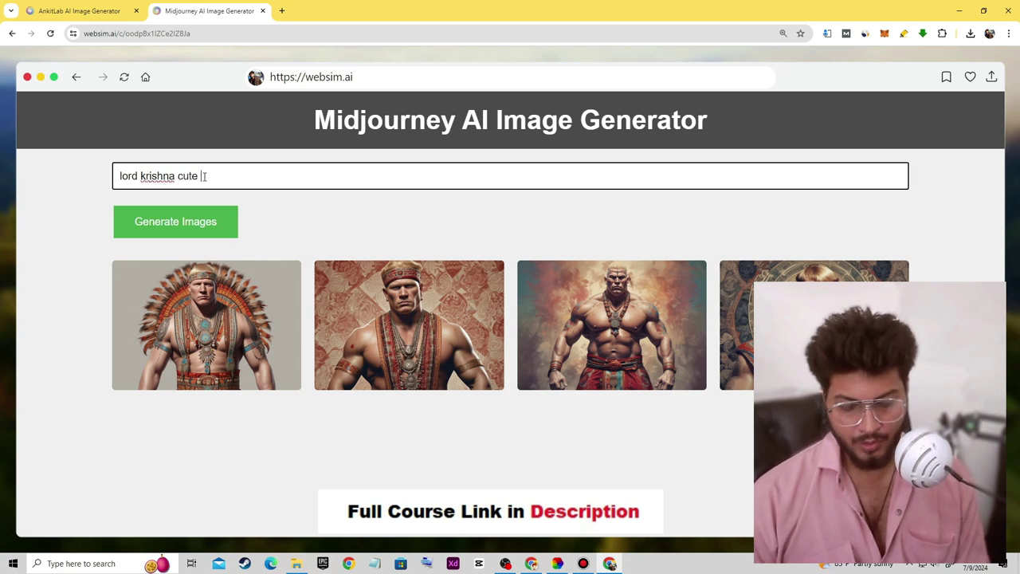
text(bab)
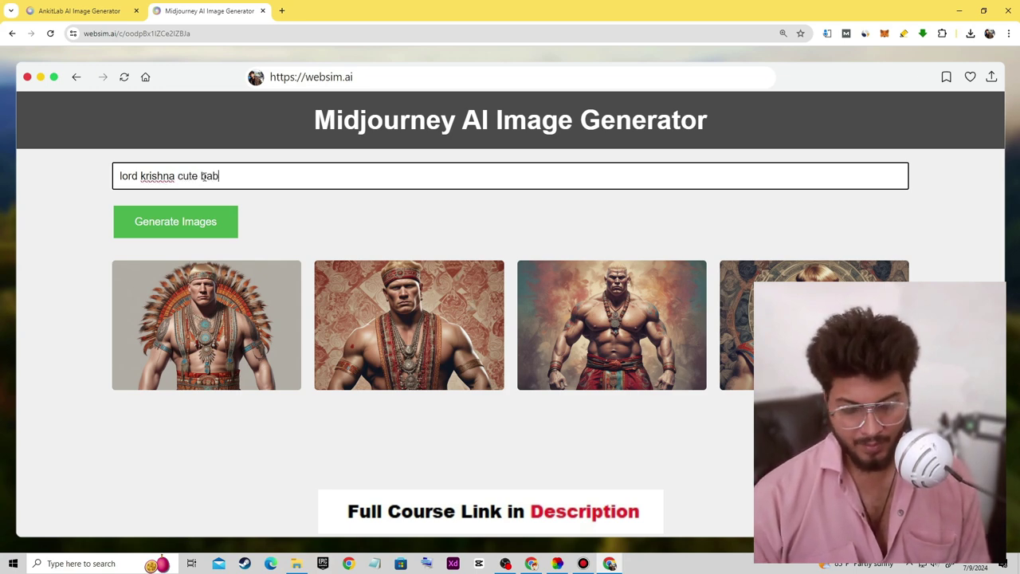
text(y image)
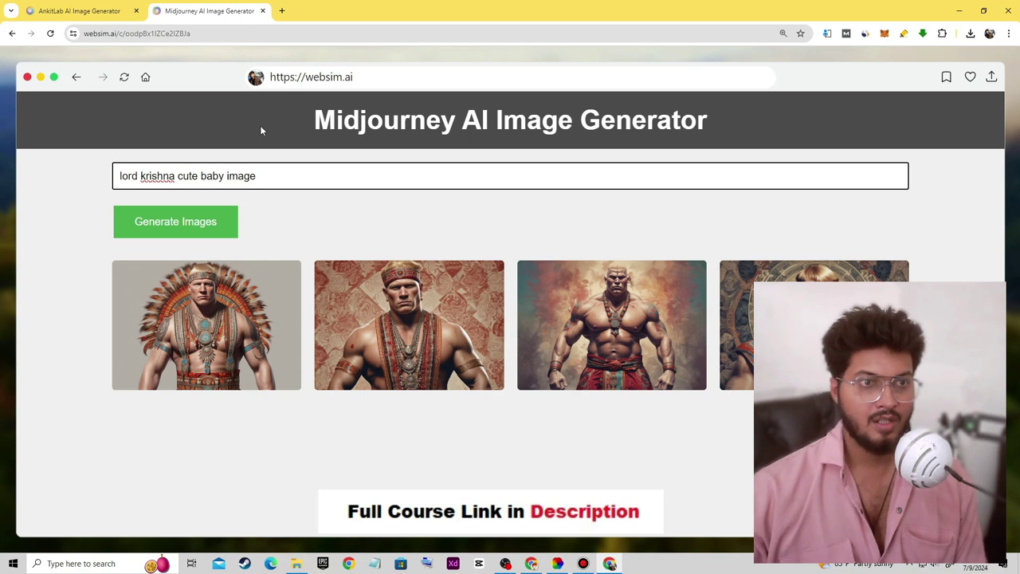
click(187, 233)
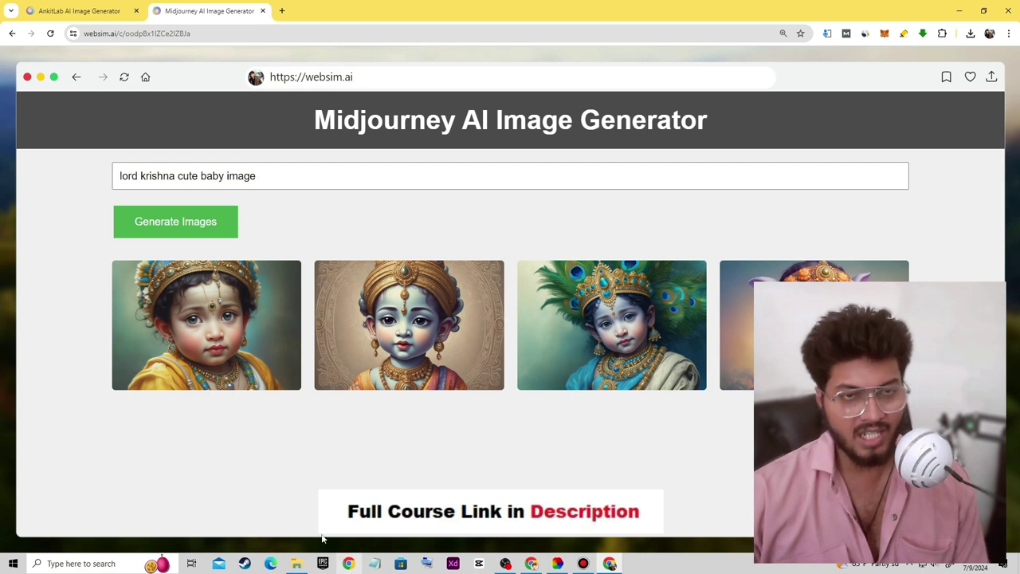
- Draw a red rectangle around the websim.ai prompt bar above the generated baby images, clearing it again
key(ctrl+shift+1)
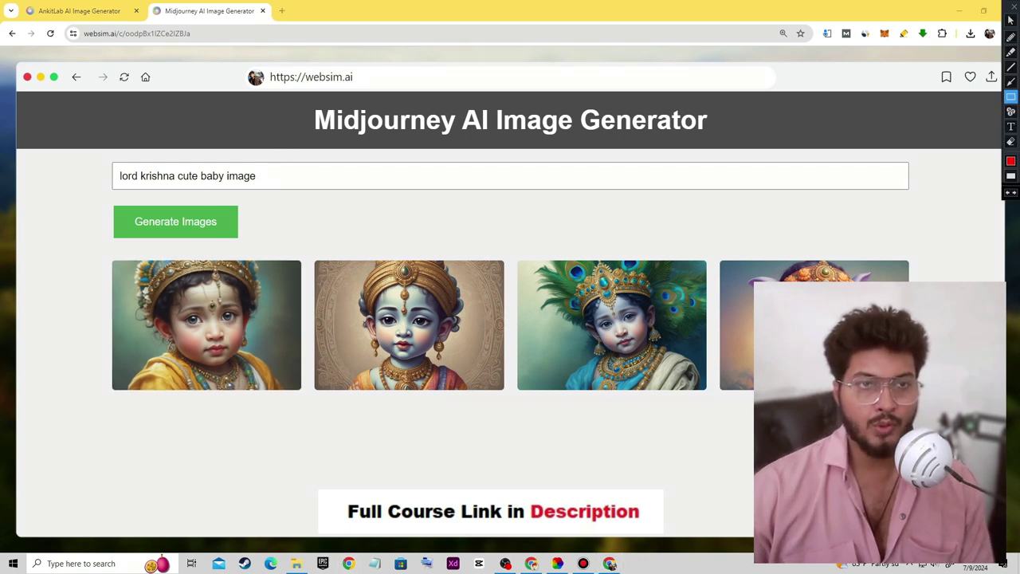
mouse_move(227, 40)
mouse_down()
mouse_move(290, 80)
mouse_move(514, 106)
mouse_up()
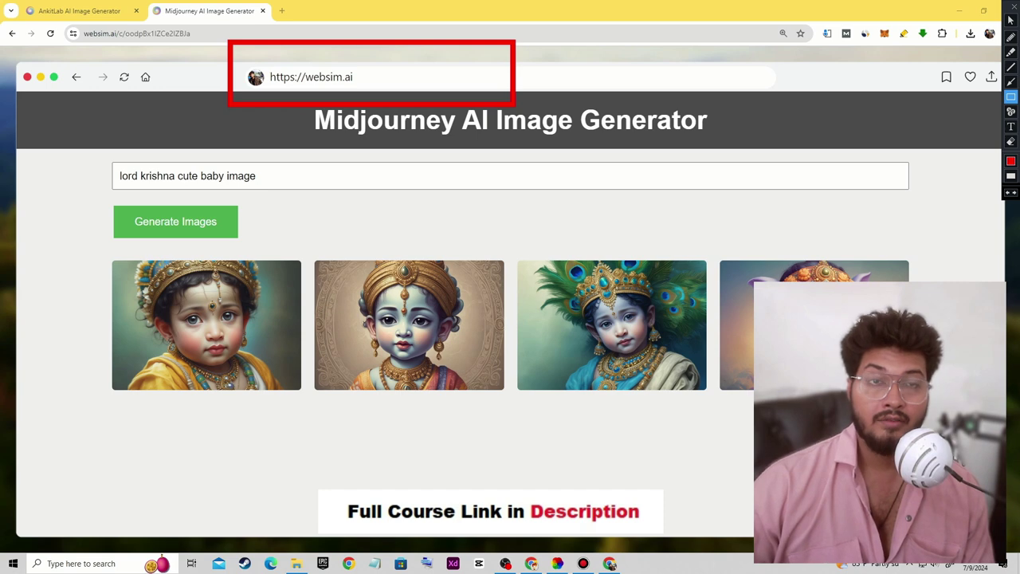
key(ctrl+shift+1)
- Submit the websim.ai prompt "keep everything same. also provide download image button. we should download image by single click"
click(365, 80)
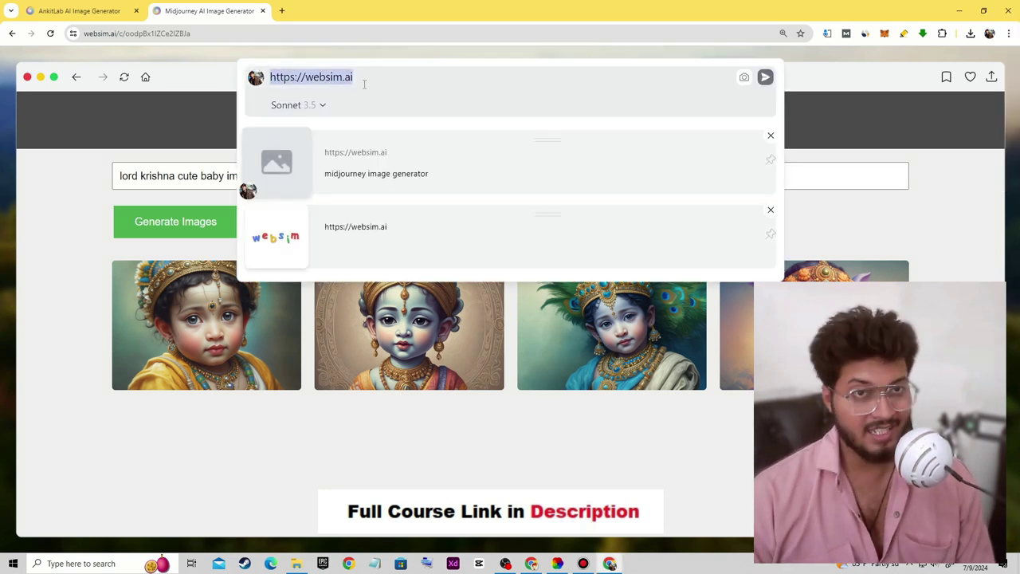
text(everyt)
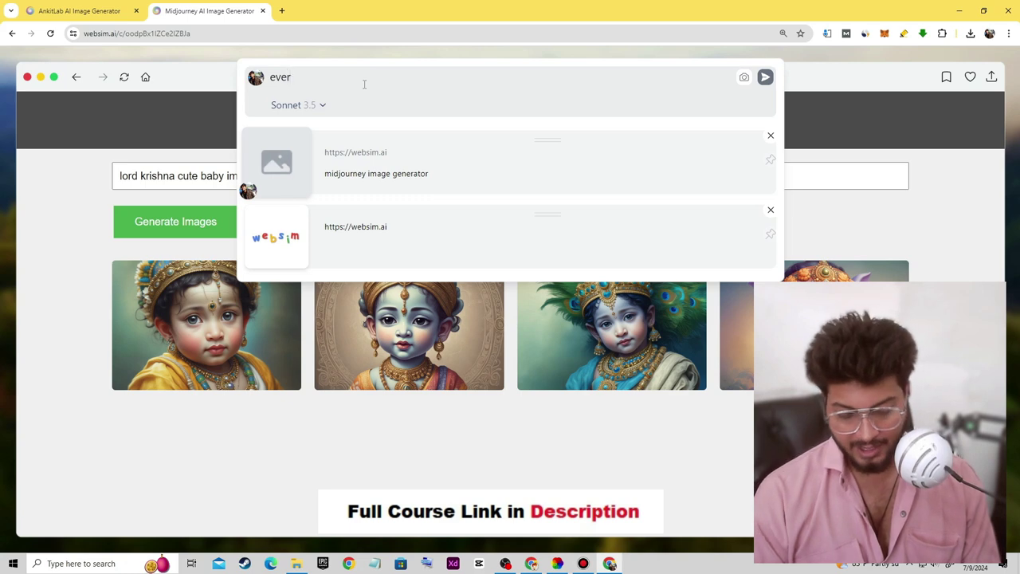
key(BackSpace)
key(BackSpace)
key(BackSpace)
key(BackSpace)
key(BackSpace)
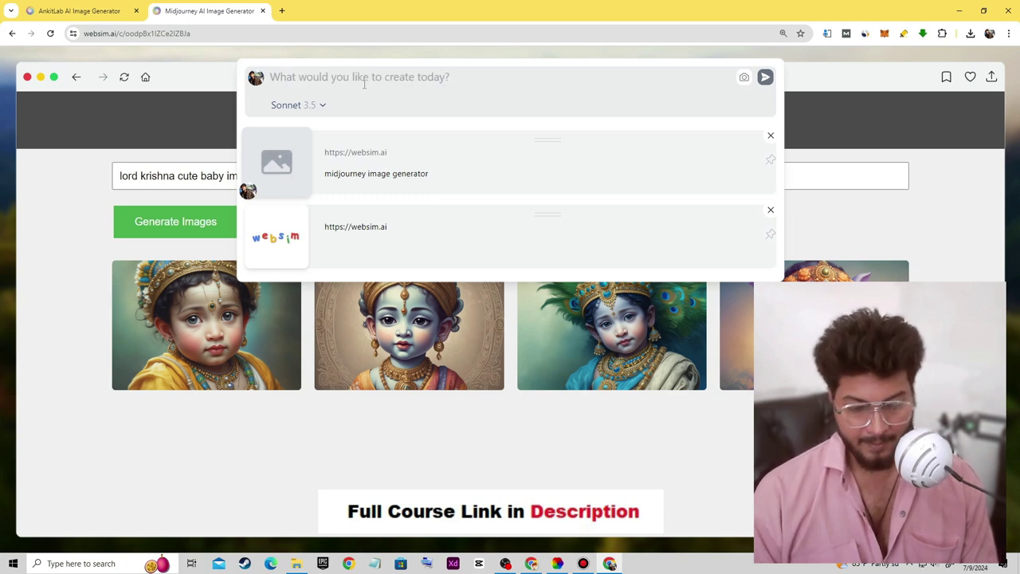
text(keep e)
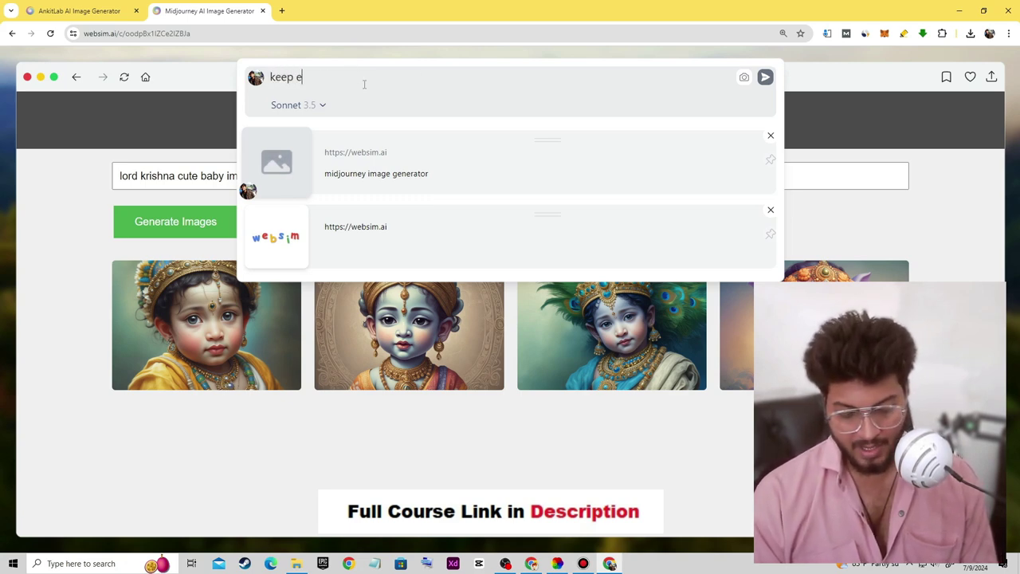
text(verythi)
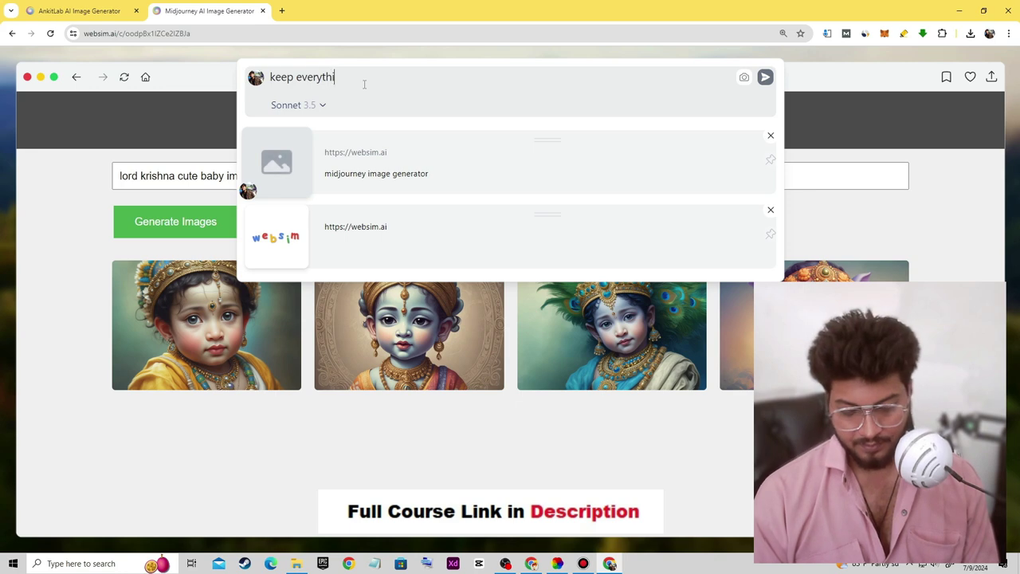
text(ng same)
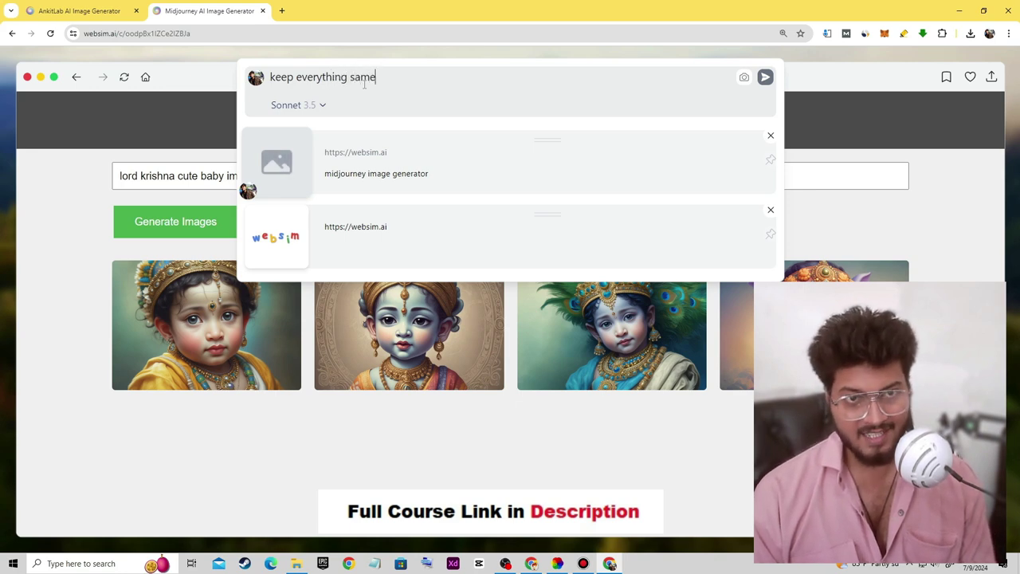
text(.)
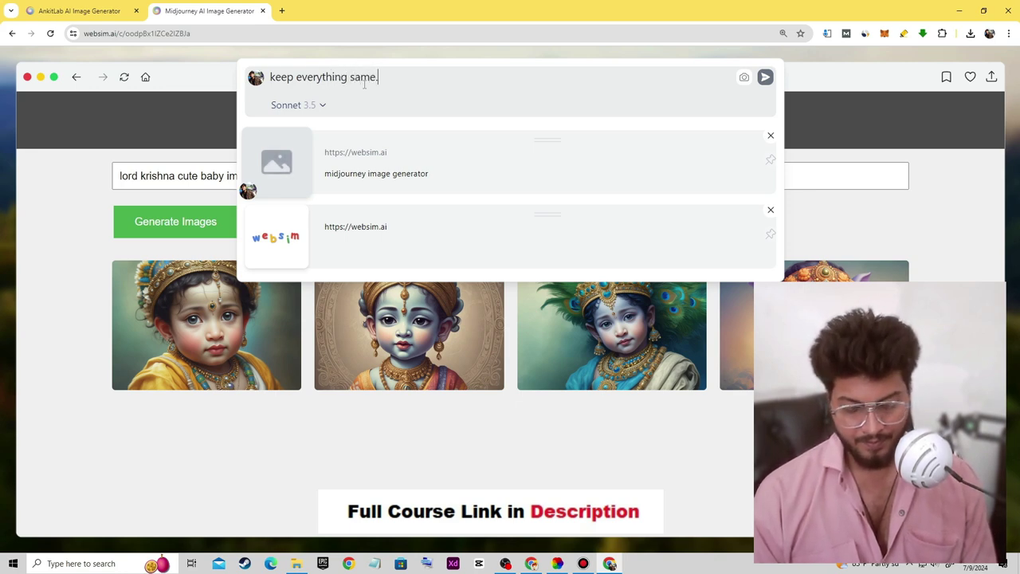
text( also )
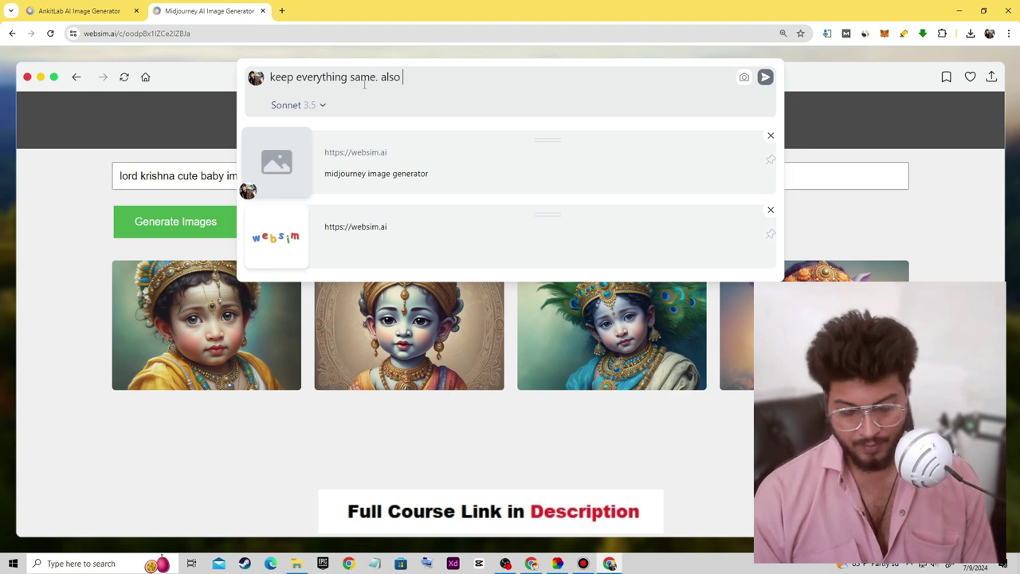
text(provid)
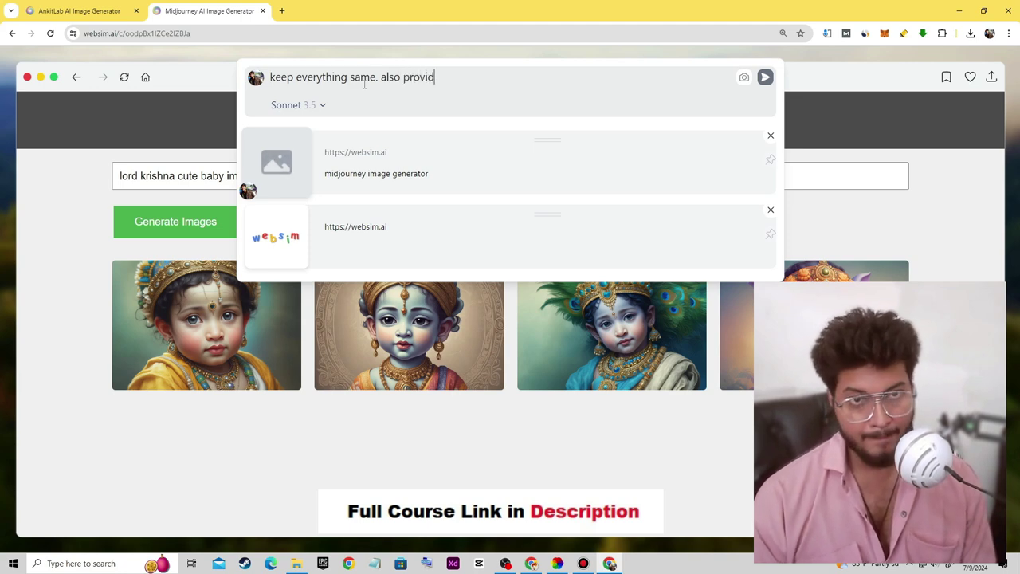
text(eddown)
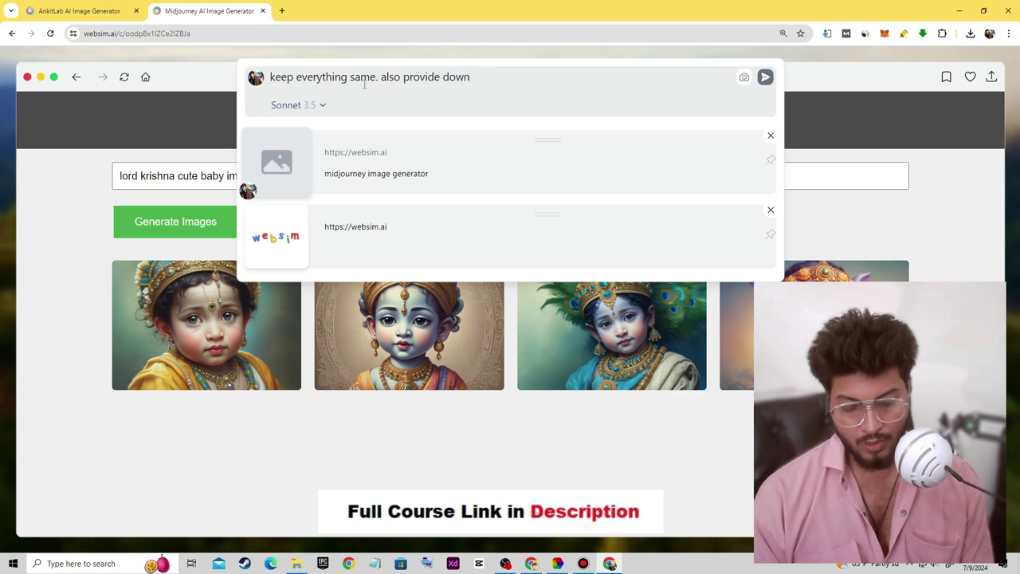
text(load image)
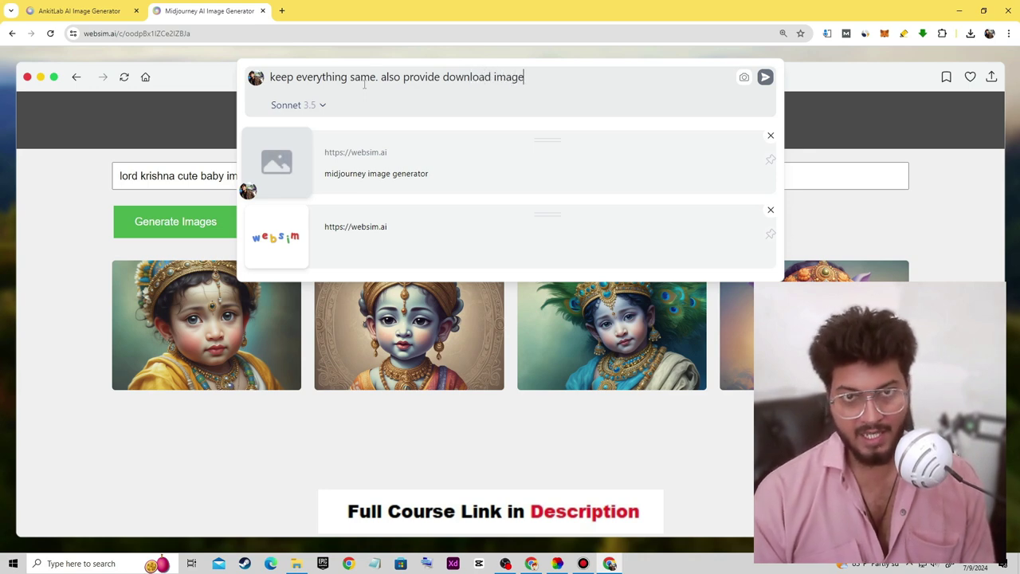
text( butto)
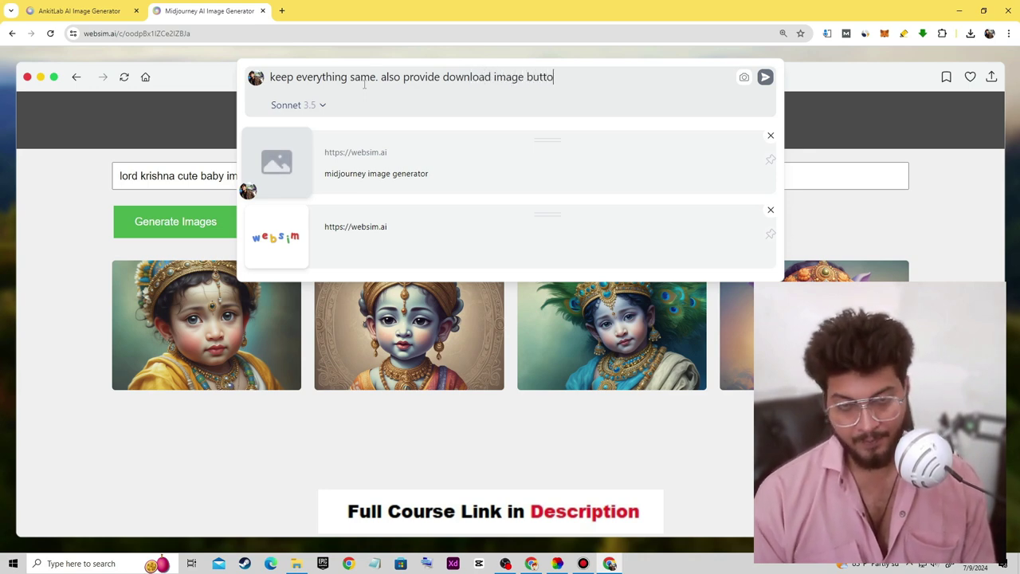
text(n. )
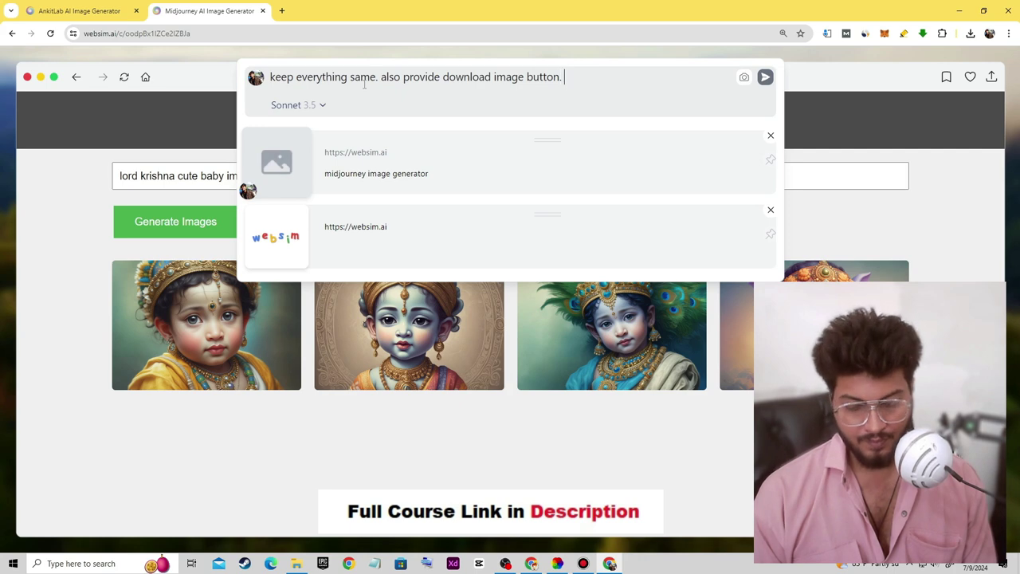
text(we c)
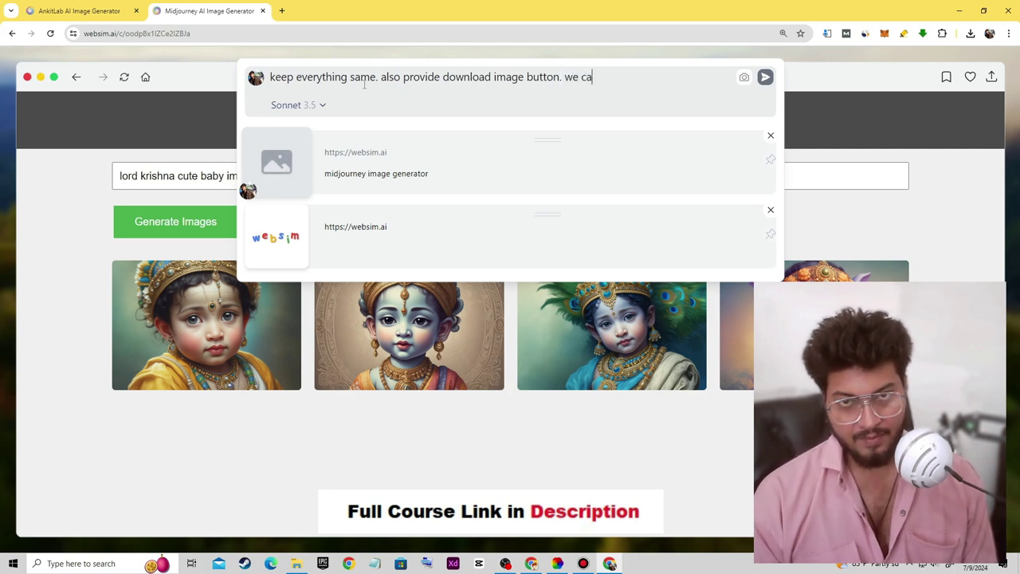
text(a)
key(BackSpace)
key(BackSpace)
text(sho)
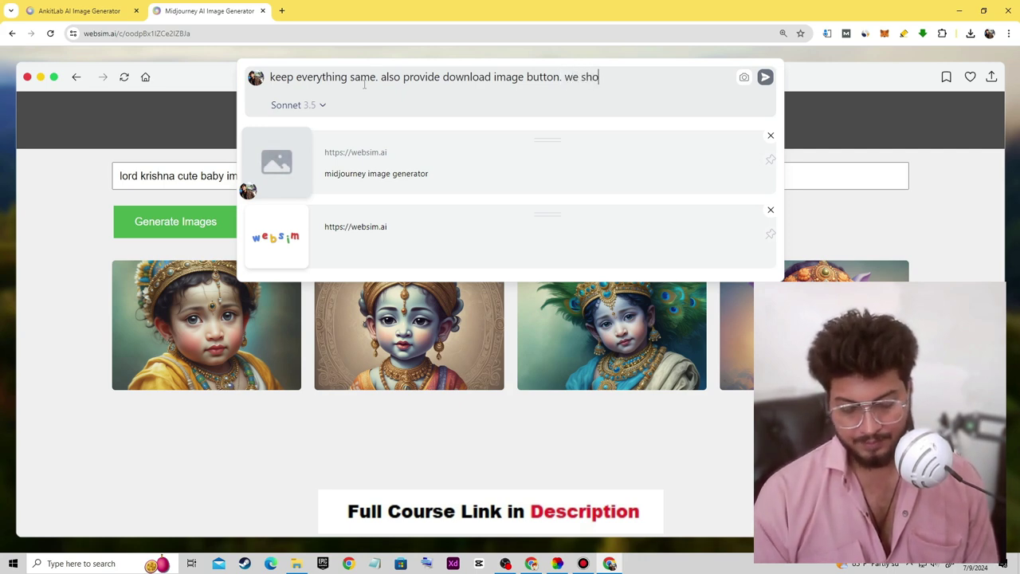
text(uld downl)
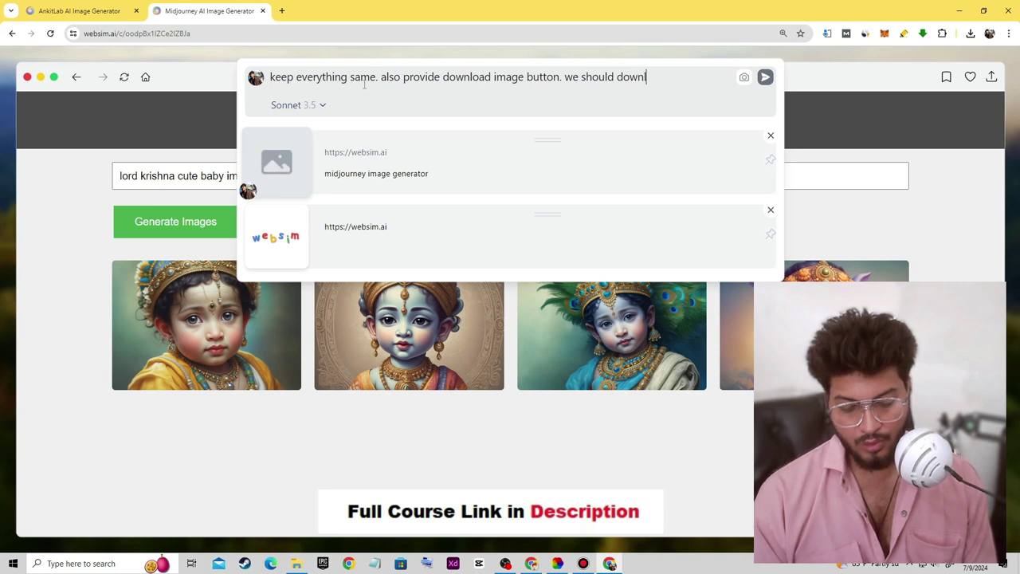
text(oad image )
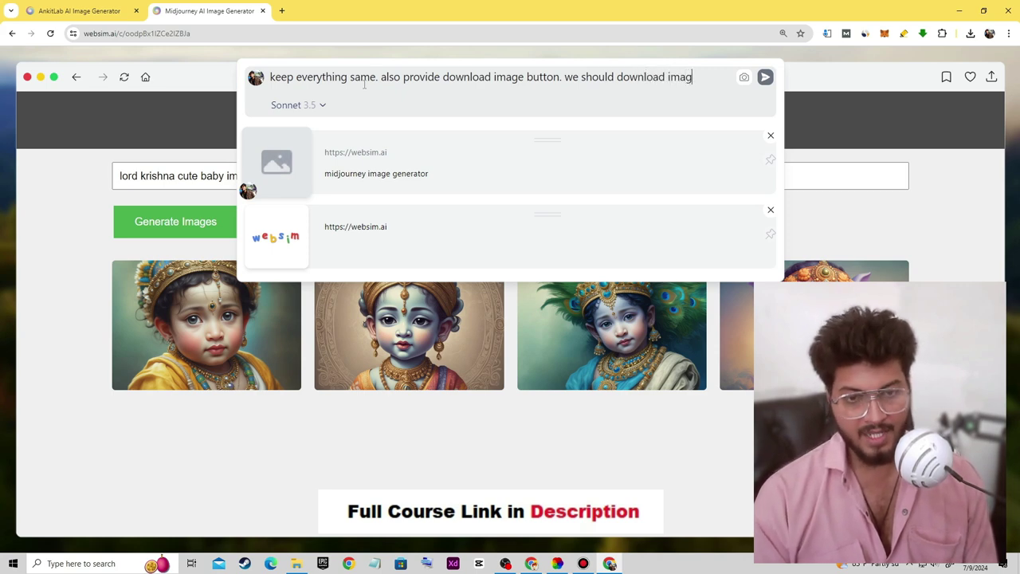
text(by)
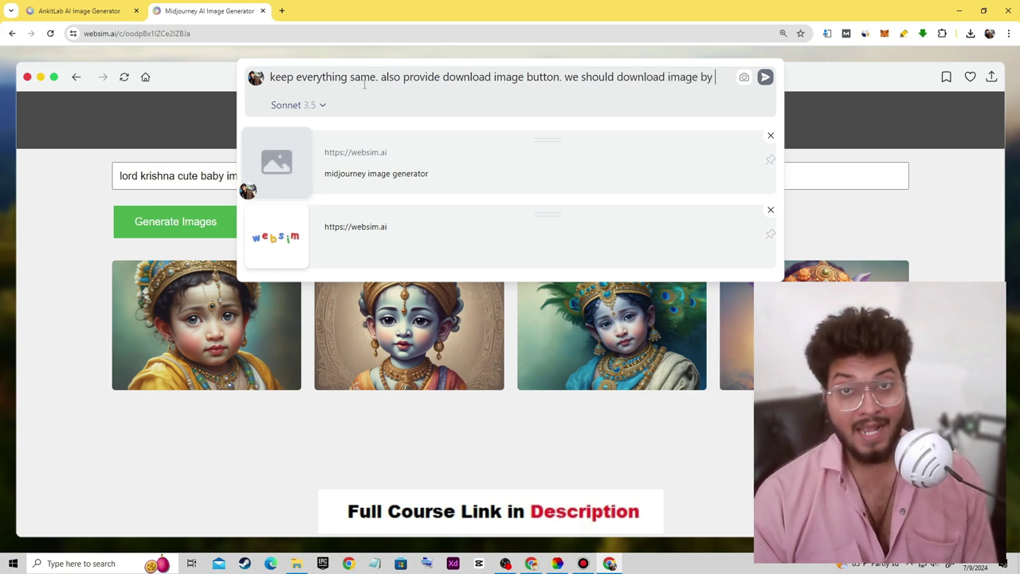
text( sin)
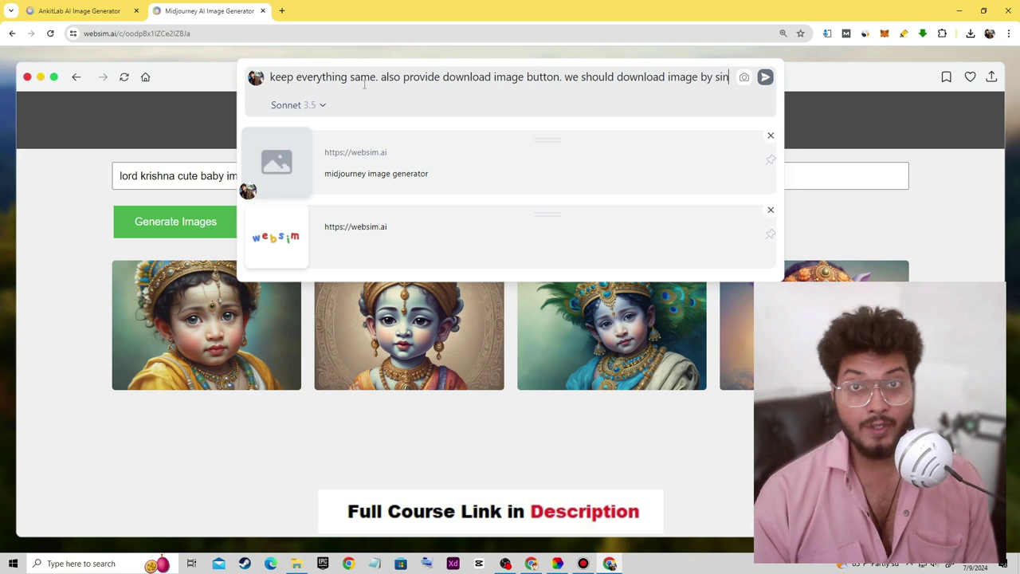
text(gle)
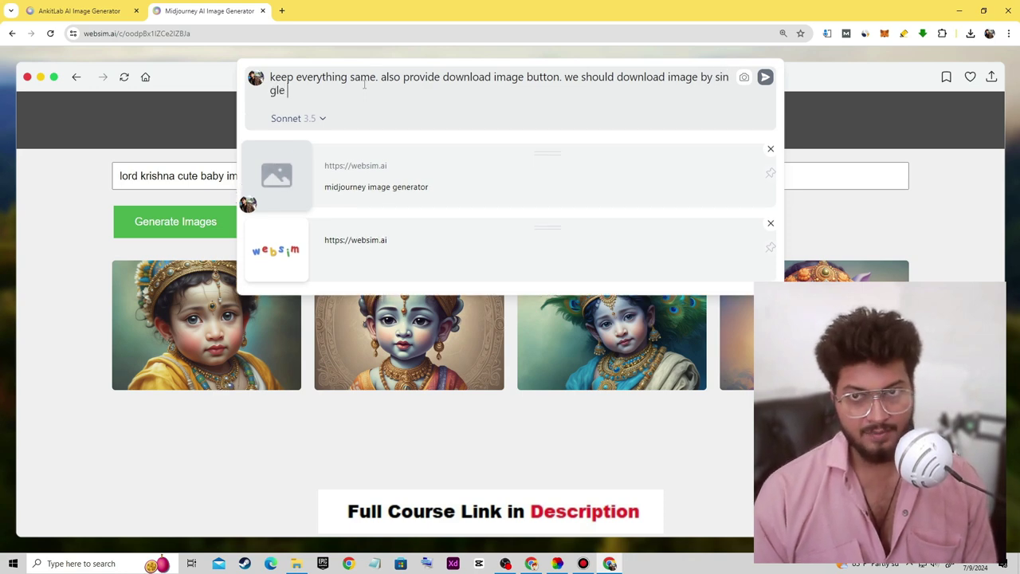
text( click)
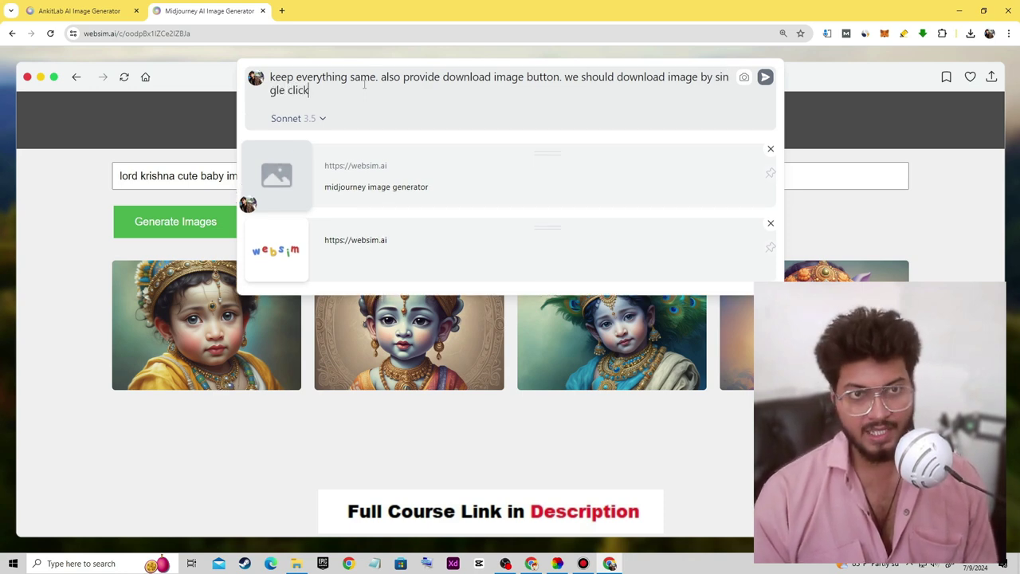
key(Return)
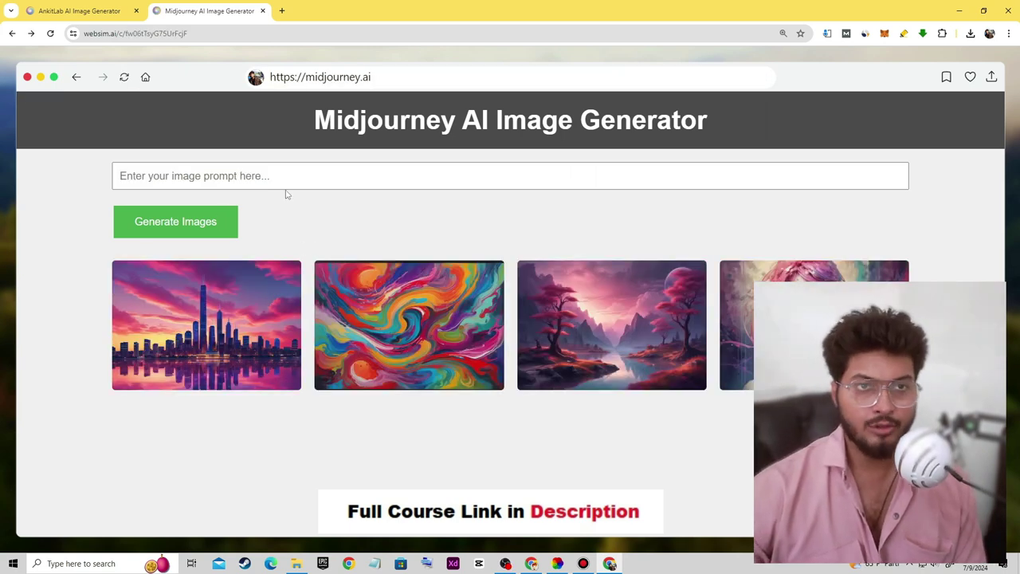
- Remove the prompts "add just tap on image and download feature" and "image should download with single click" from the prompt history
click(386, 77)
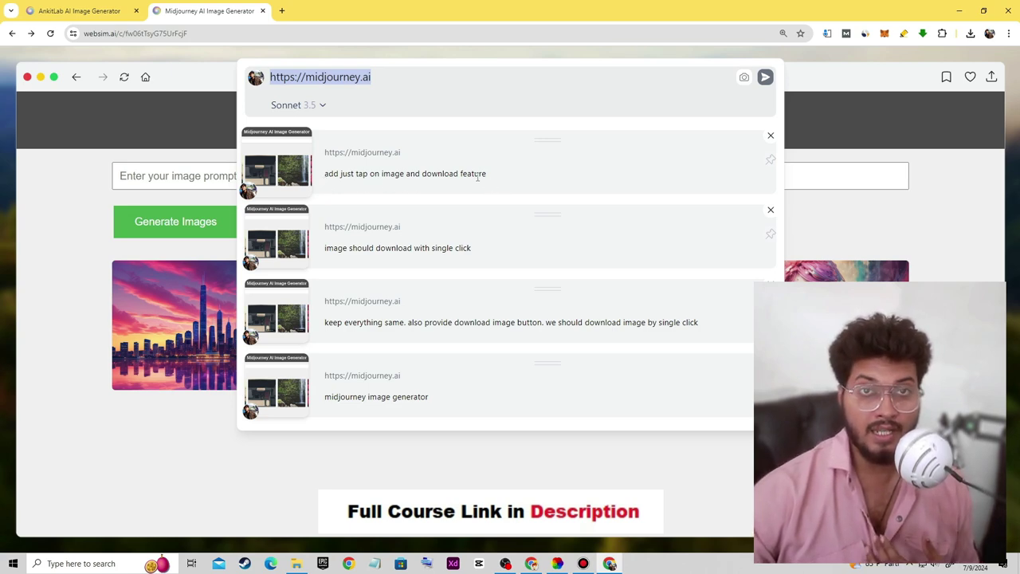
click(771, 138)
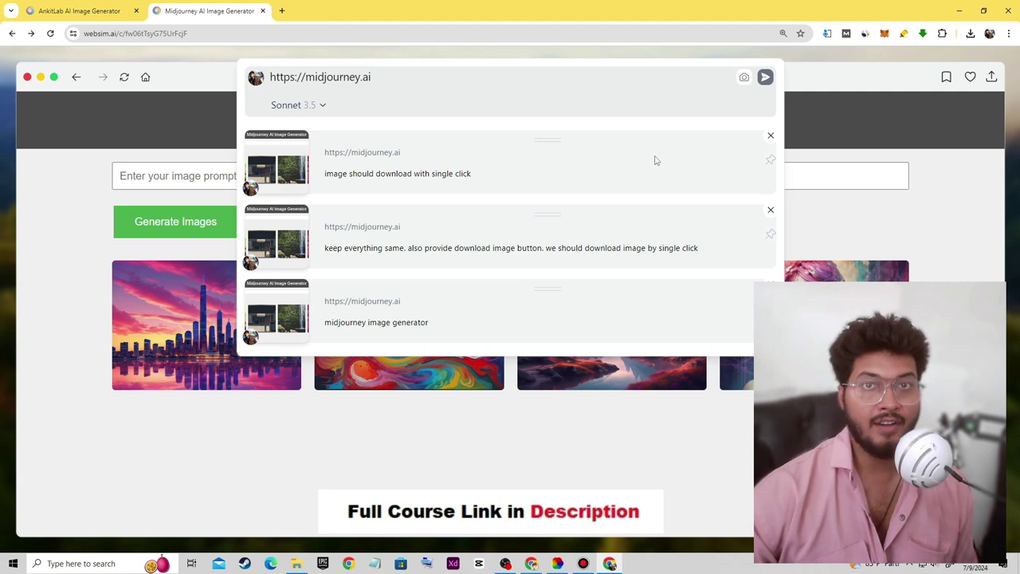
click(770, 136)
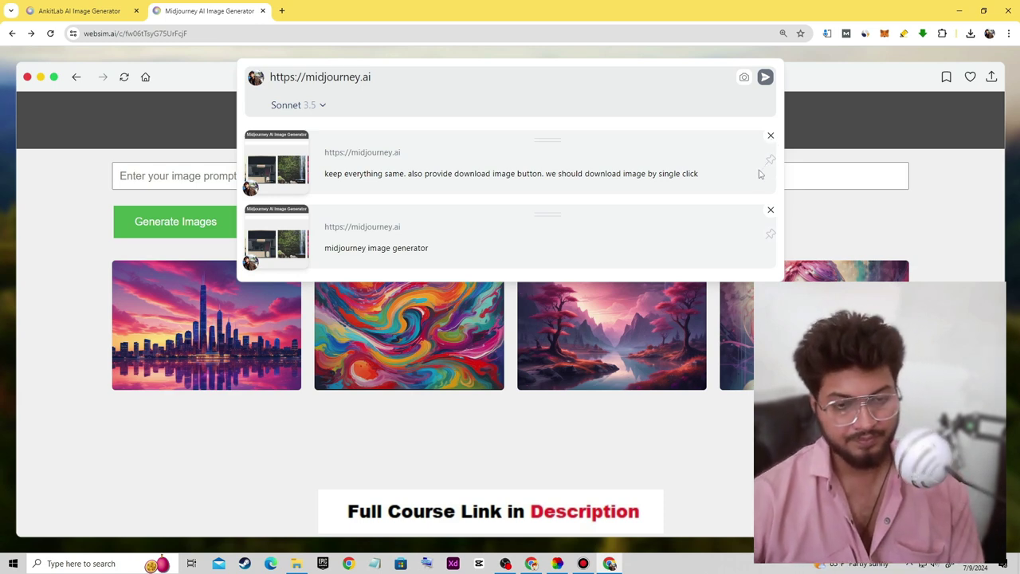
- Replace the address in the websim.ai prompt bar with the request "make it dark theme. and visually appealing."
drag(374, 76, 270, 77)
text(make)
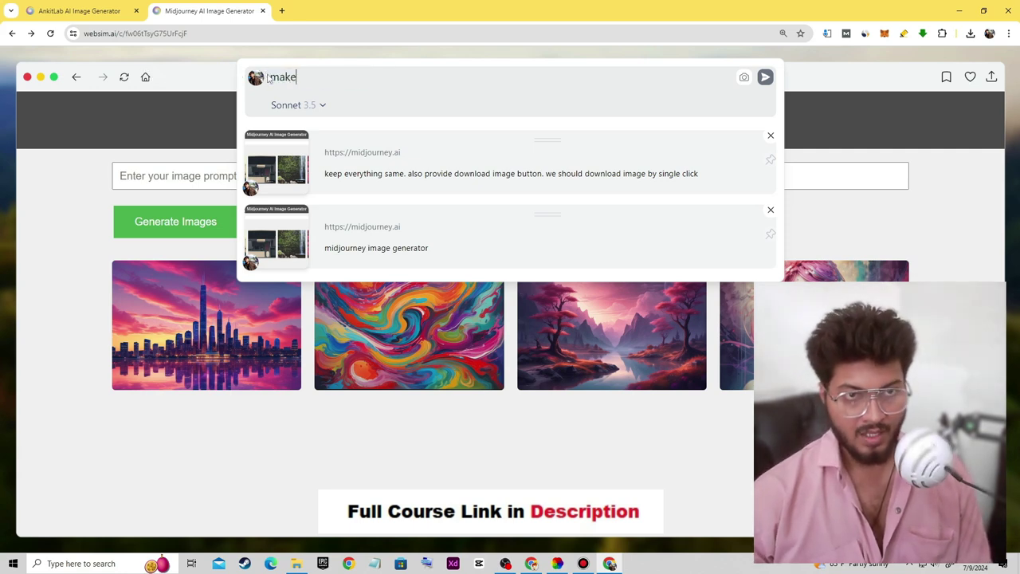
text( it dar)
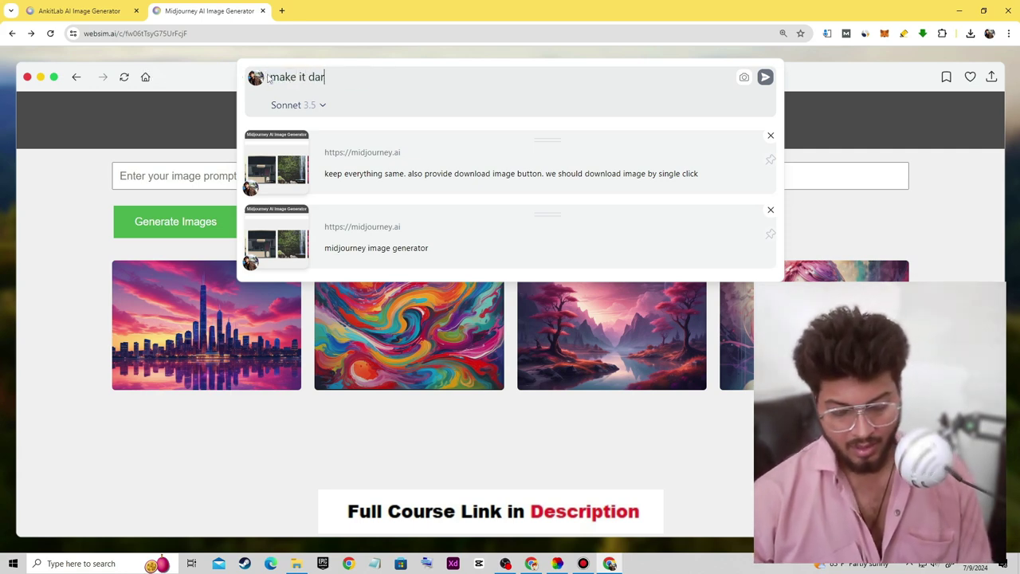
text(k theme)
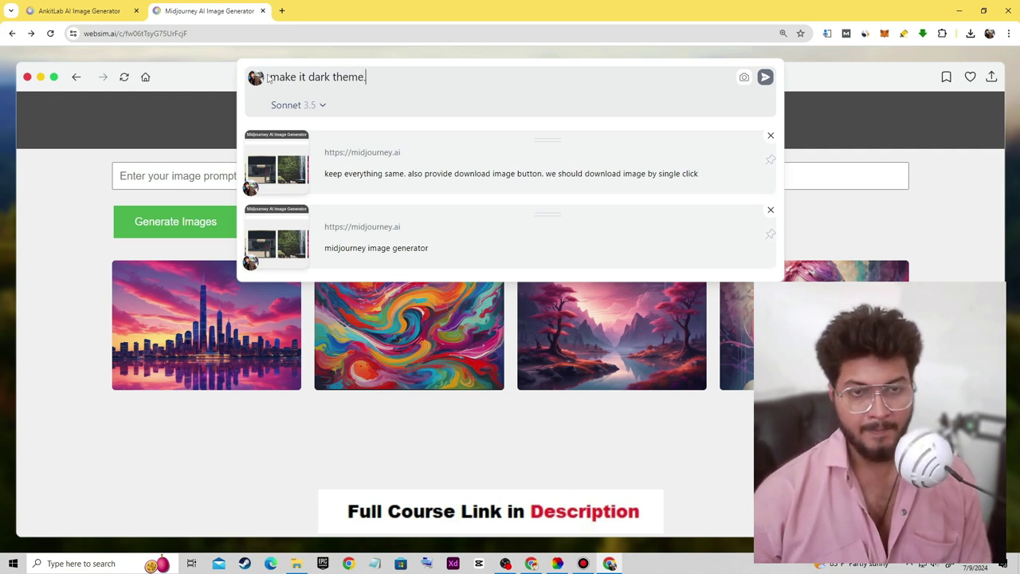
text(. and)
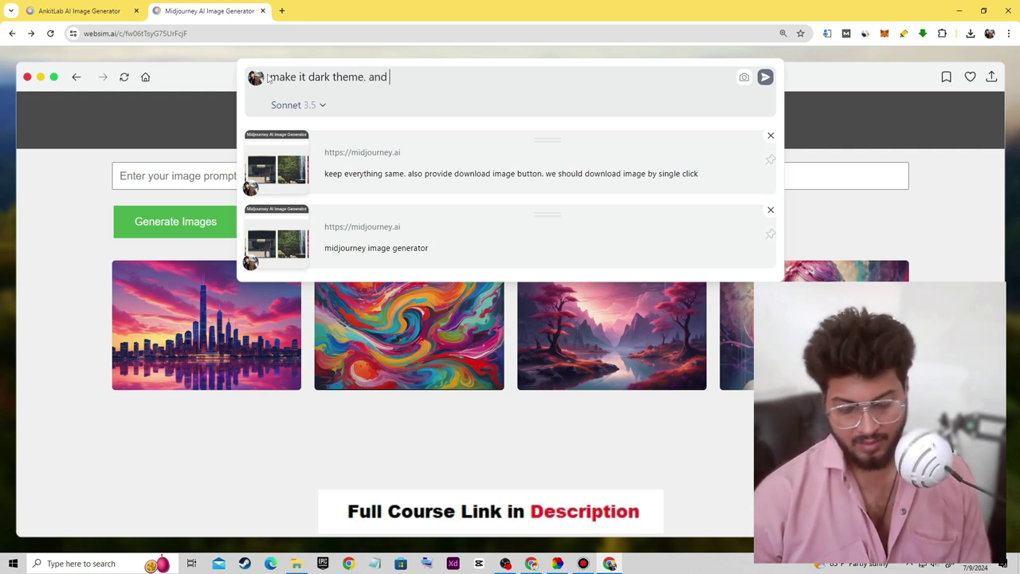
text( visuall)
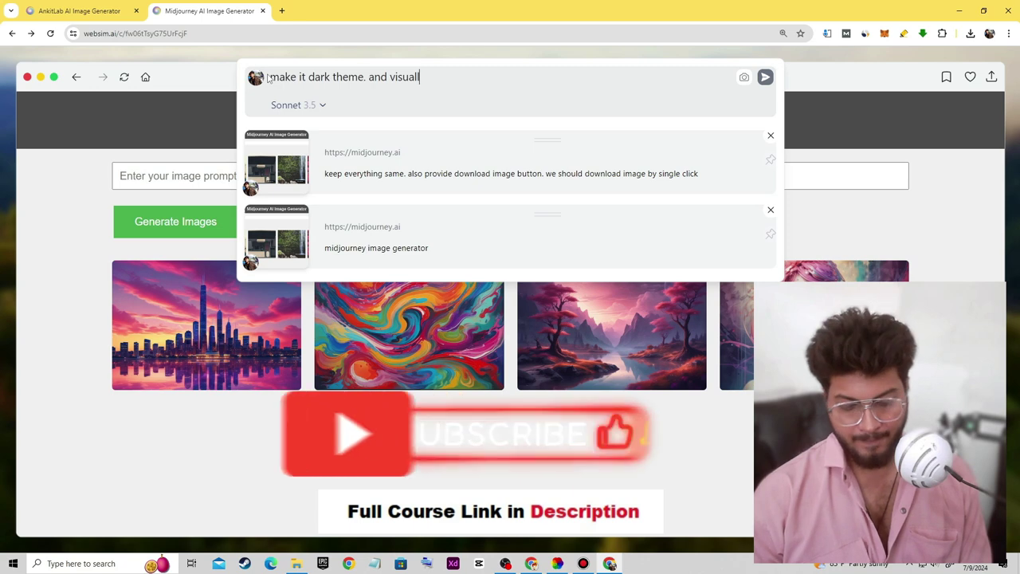
text(y appea)
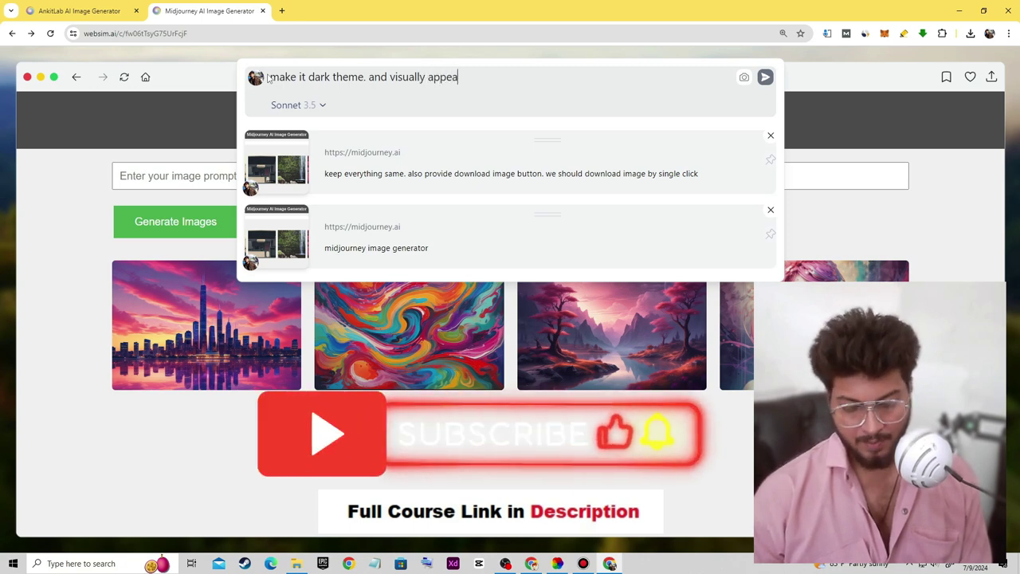
text(ling.)
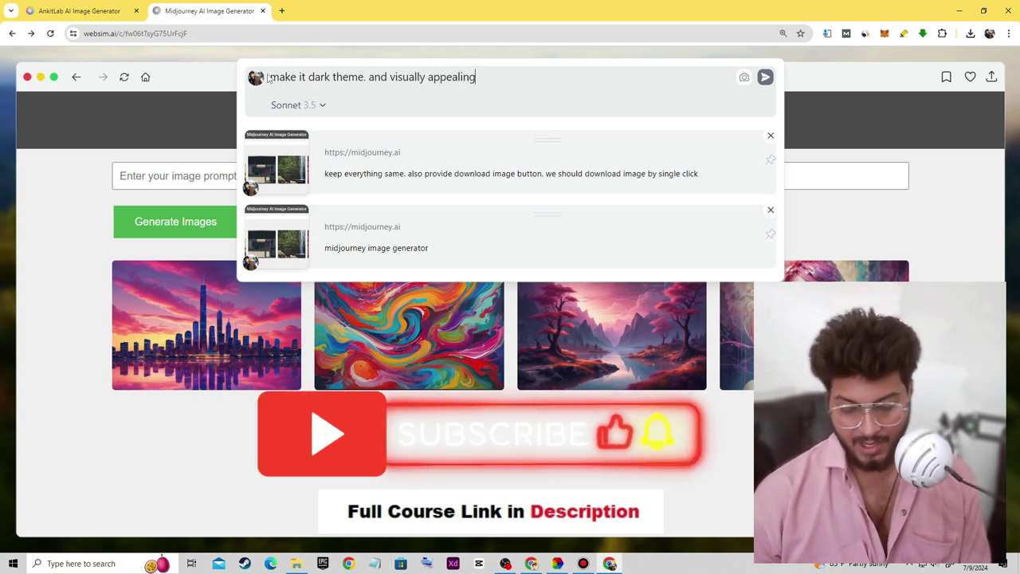